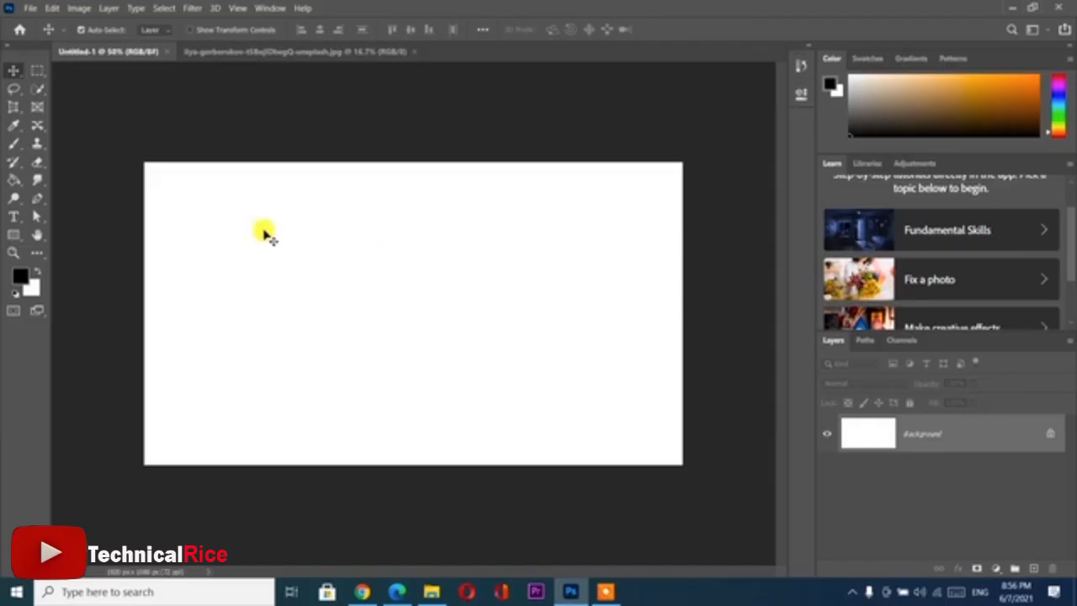
# Step: Activate the Pen tool and set its drawing mode to Path
pyautogui.click(37, 199)
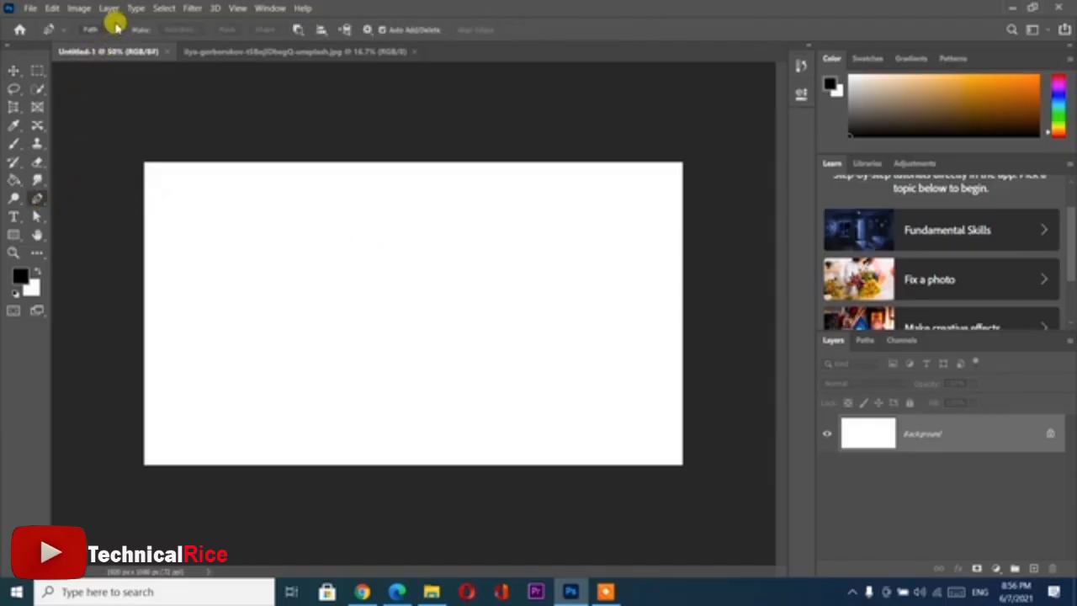
pyautogui.click(107, 30)
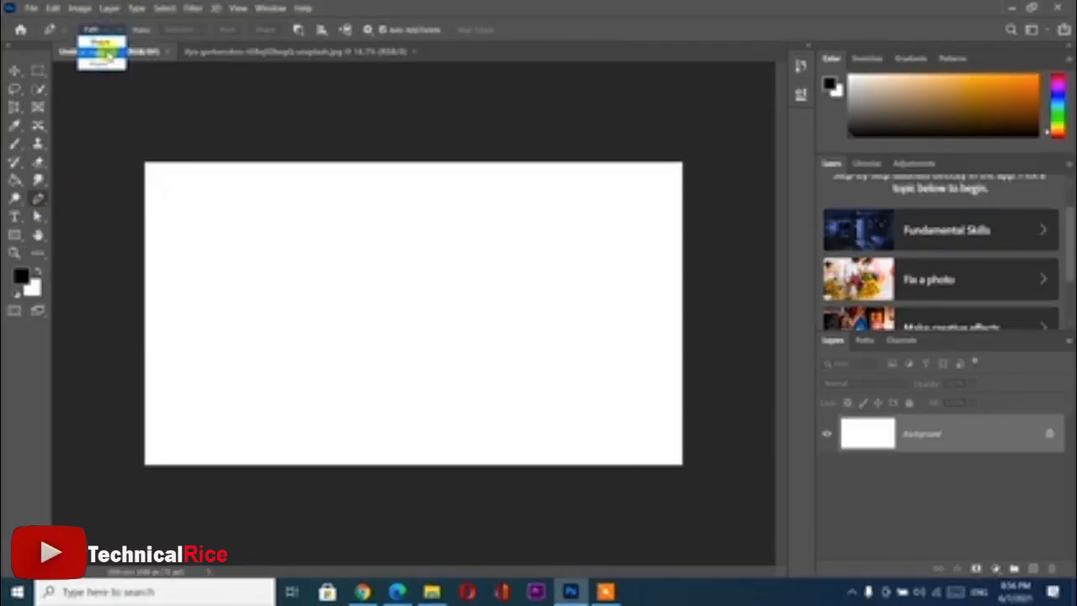
pyautogui.click(100, 53)
pyautogui.click(297, 243)
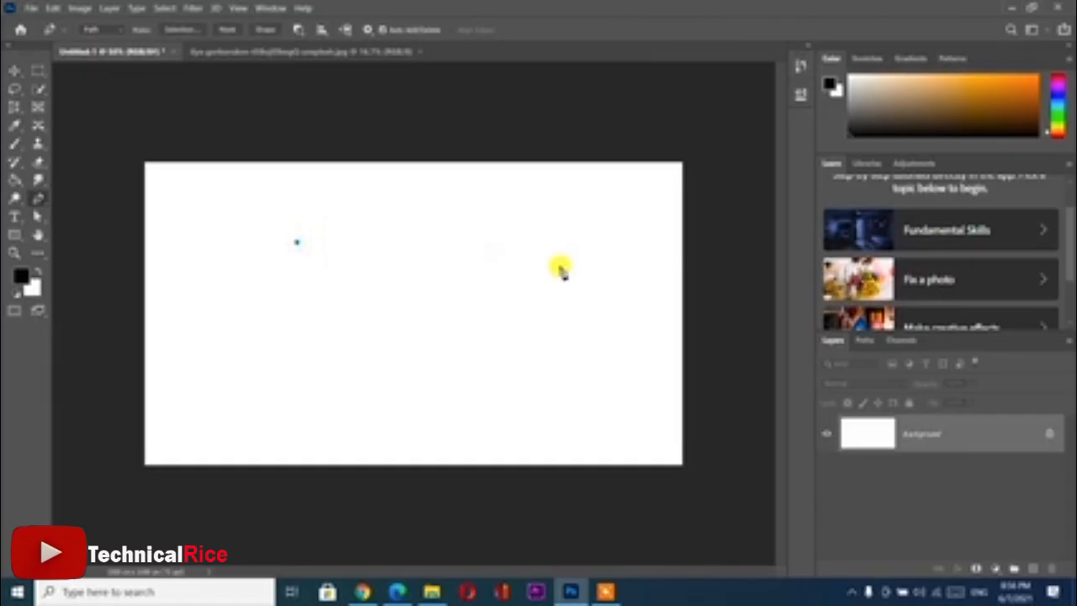
pyautogui.click(561, 266)
pyautogui.hotkey('ctrl', 'z')
pyautogui.hotkey('ctrl', 'z')
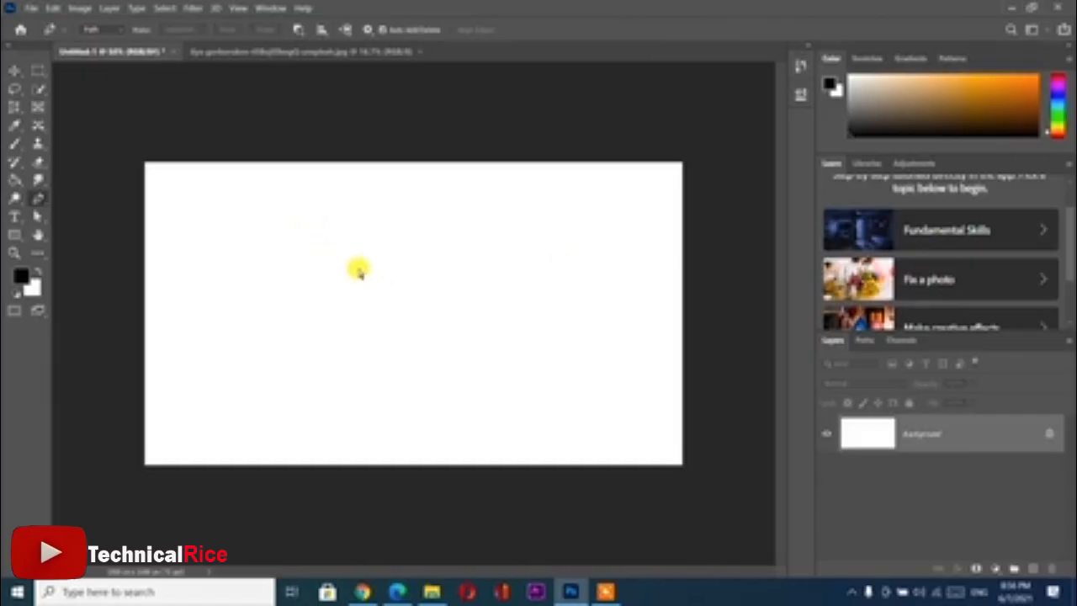
# Step: Draw an open, winding test path of about a dozen anchor points across the white canvas with the Pen tool
pyautogui.click(250, 221)
pyautogui.click(481, 210)
pyautogui.click(514, 284)
pyautogui.click(297, 293)
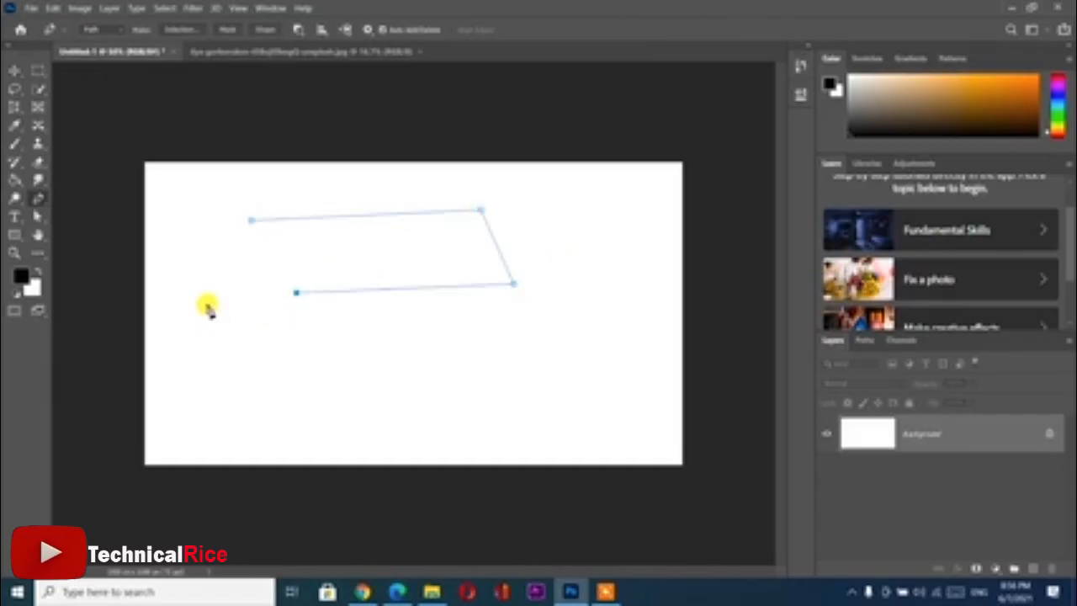
pyautogui.click(207, 303)
pyautogui.click(246, 387)
pyautogui.click(508, 394)
pyautogui.click(548, 349)
pyautogui.click(565, 290)
pyautogui.click(521, 232)
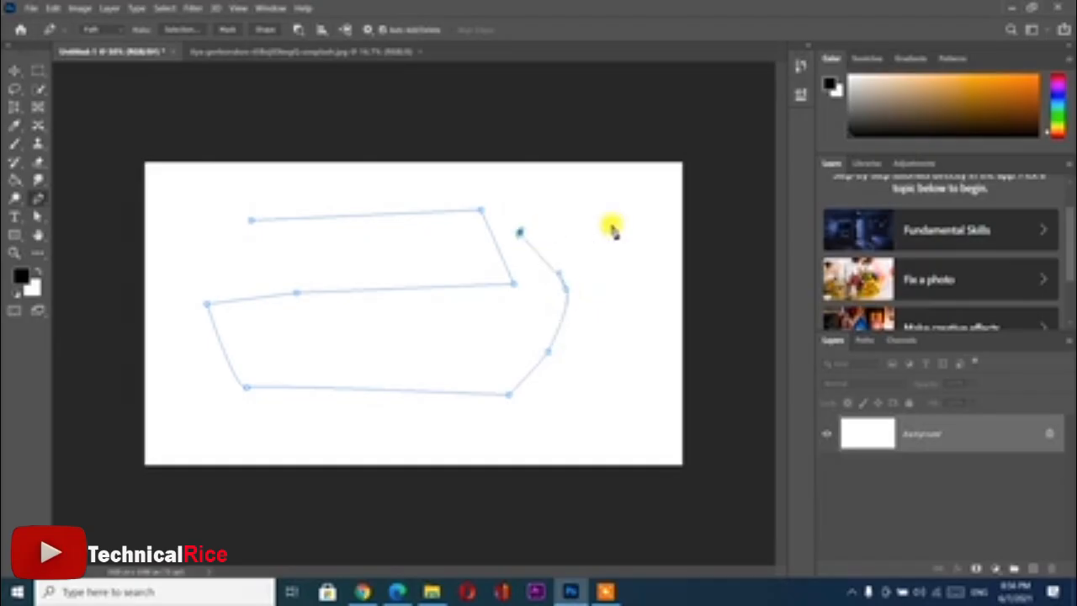
pyautogui.click(612, 226)
pyautogui.click(644, 307)
# Step: Undo all anchor points of the winding test path until the canvas is empty
pyautogui.hotkey('ctrl', 'z')
pyautogui.hotkey('ctrl', 'z')
pyautogui.hotkey('ctrl', 'z')
pyautogui.hotkey('ctrl', 'z')
pyautogui.hotkey('ctrl', 'z')
pyautogui.hotkey('ctrl', 'z')
pyautogui.hotkey('ctrl', 'z')
pyautogui.hotkey('ctrl', 'z')
pyautogui.hotkey('ctrl', 'z')
pyautogui.hotkey('ctrl', 'z')
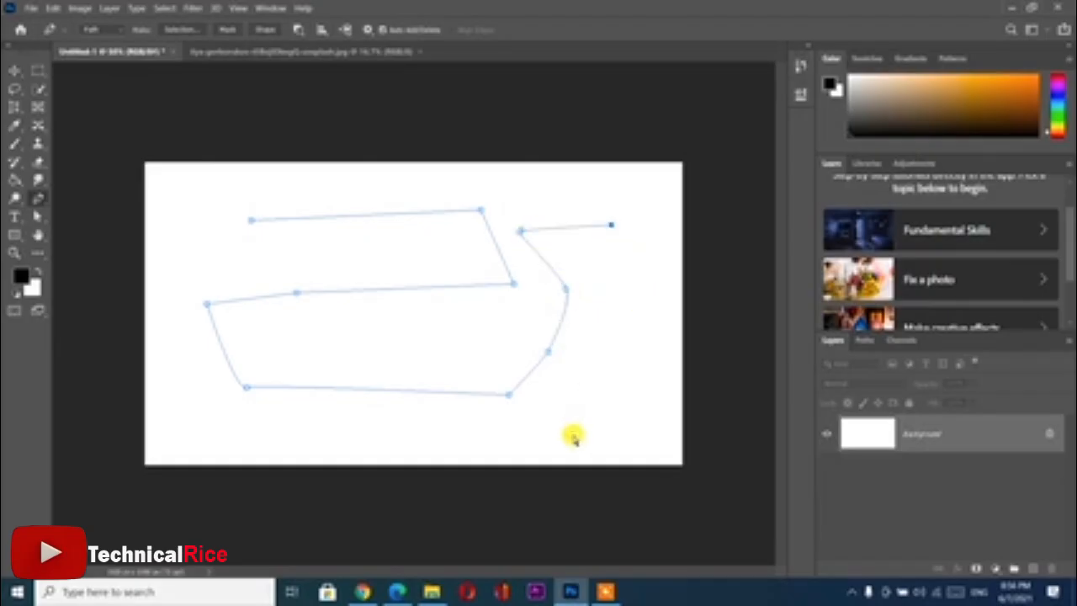
pyautogui.hotkey('ctrl', 'z')
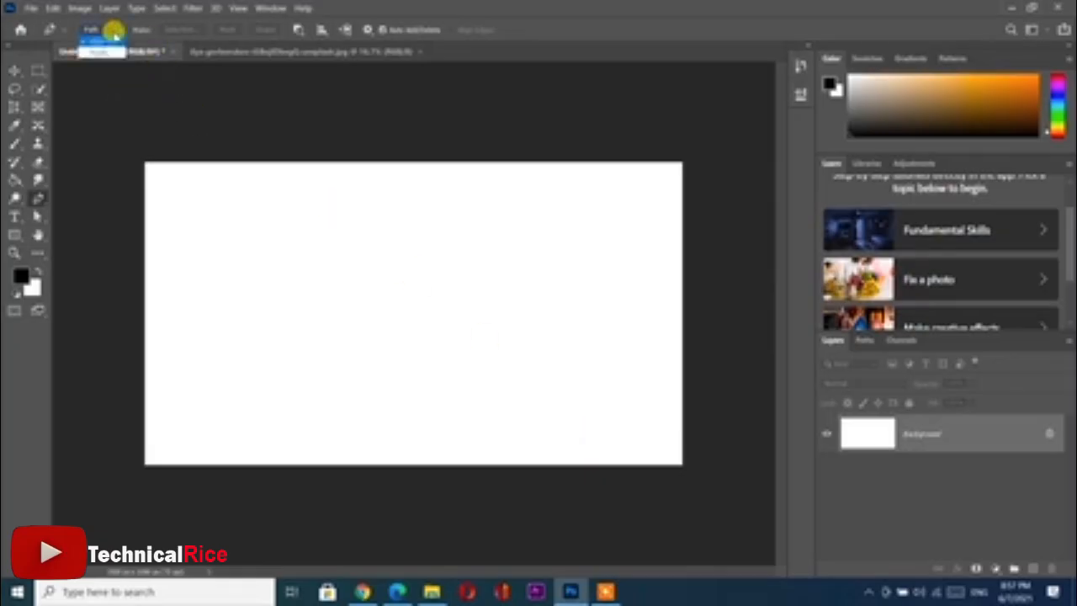
# Step: Set the Pen tool's mode to Shape and draw a closed six-cornered red shape in the upper half of the canvas
pyautogui.click(92, 29)
pyautogui.click(95, 41)
pyautogui.click(264, 202)
pyautogui.click(225, 303)
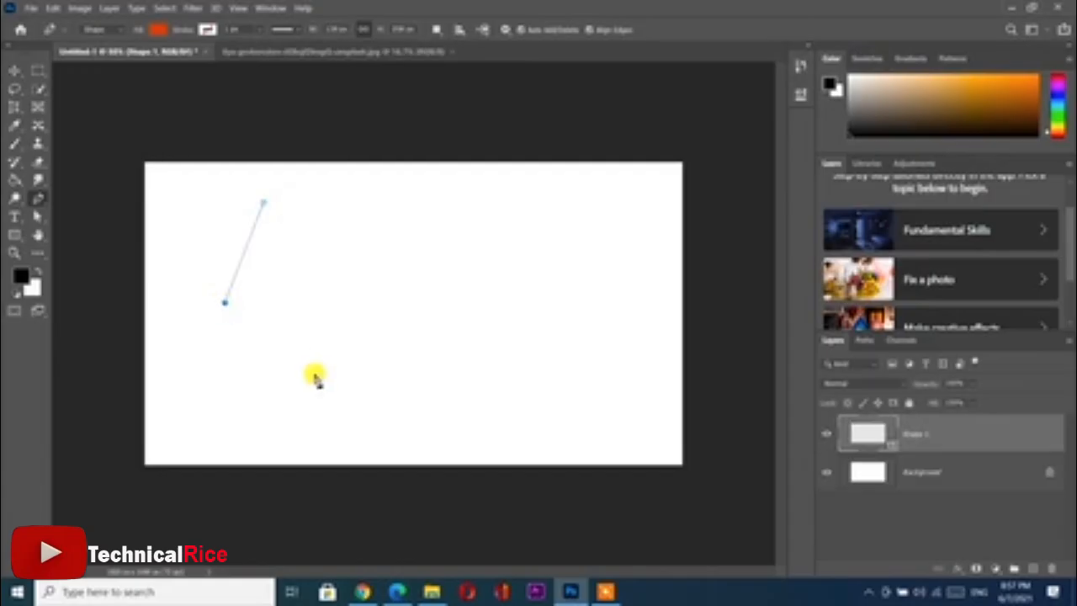
pyautogui.click(315, 372)
pyautogui.click(444, 316)
pyautogui.click(523, 244)
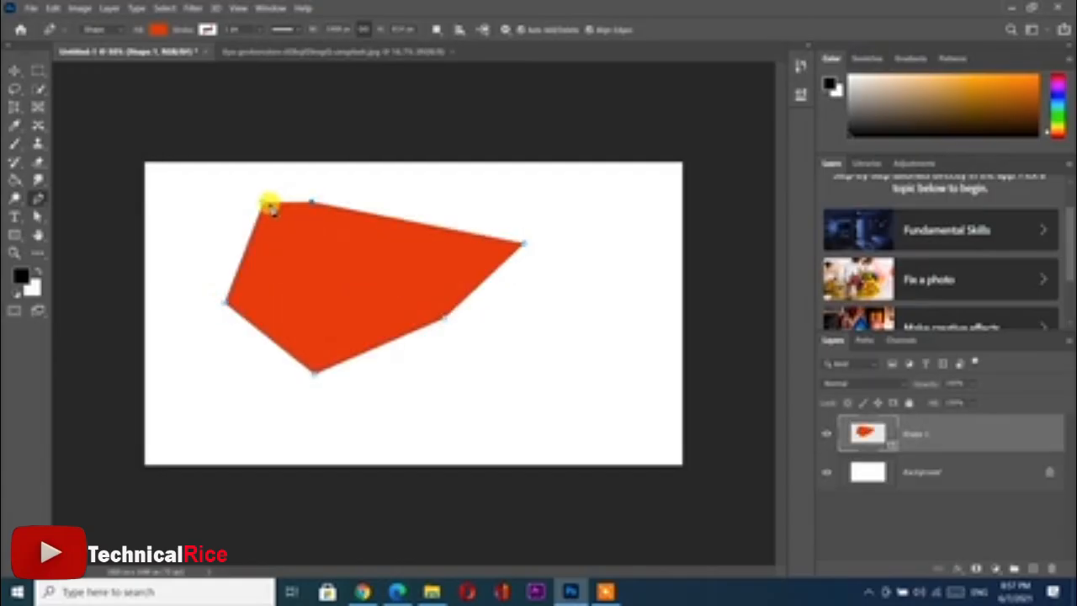
pyautogui.click(263, 202)
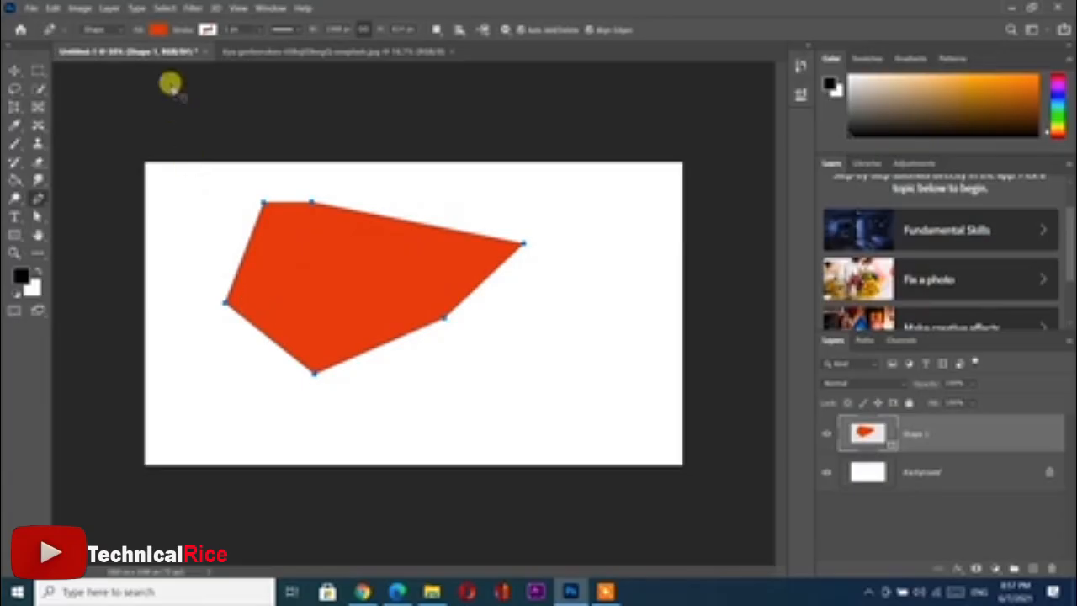
# Step: Look at the red shape's fill and stroke colour options, give it a thick black stroke, and undo the shape
pyautogui.click(157, 31)
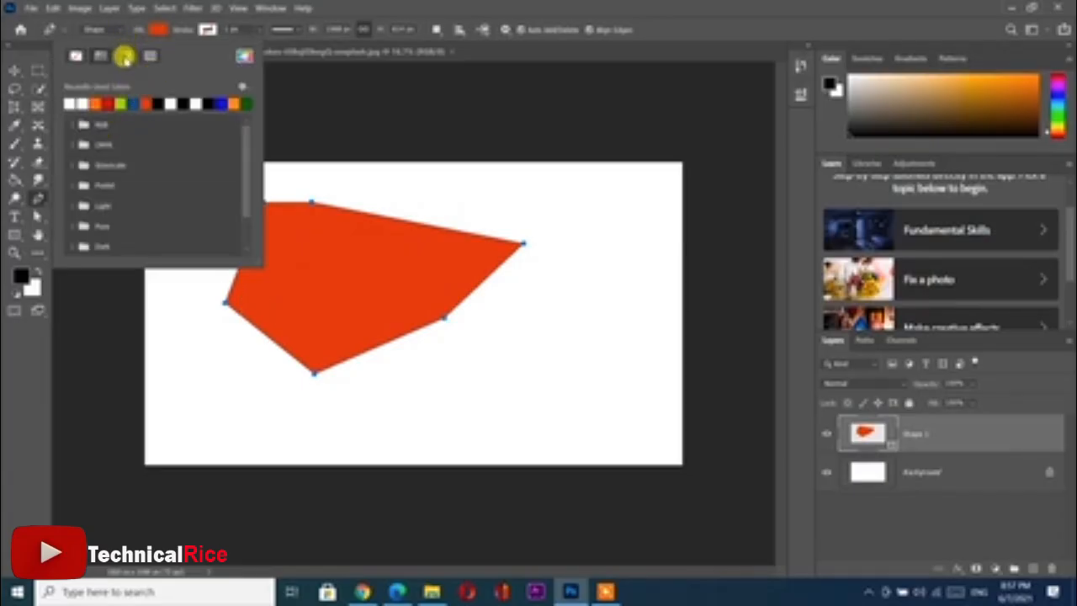
pyautogui.click(177, 32)
pyautogui.click(208, 30)
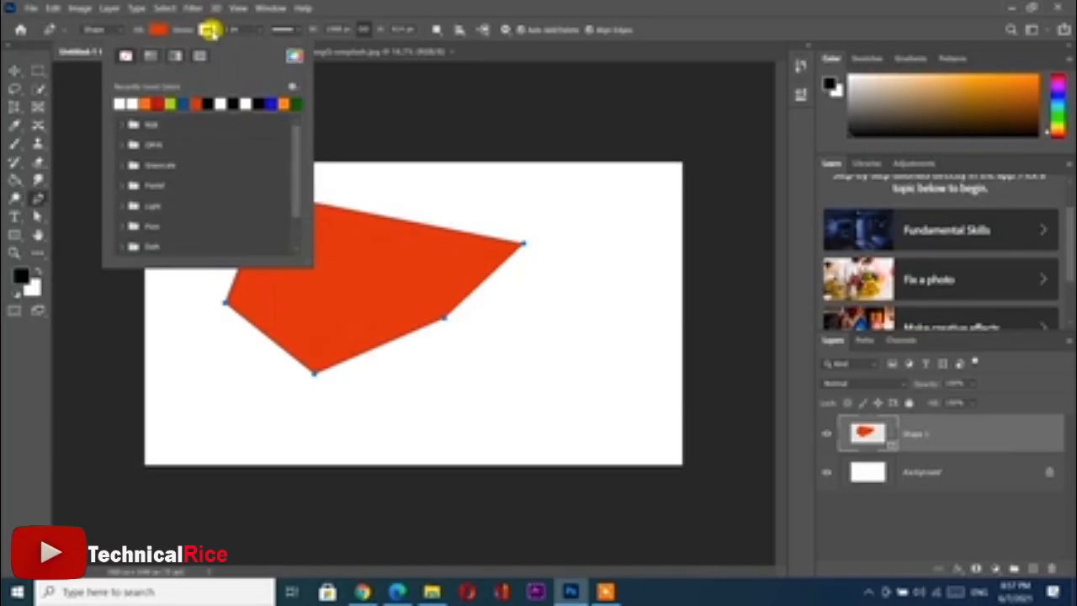
pyautogui.click(209, 31)
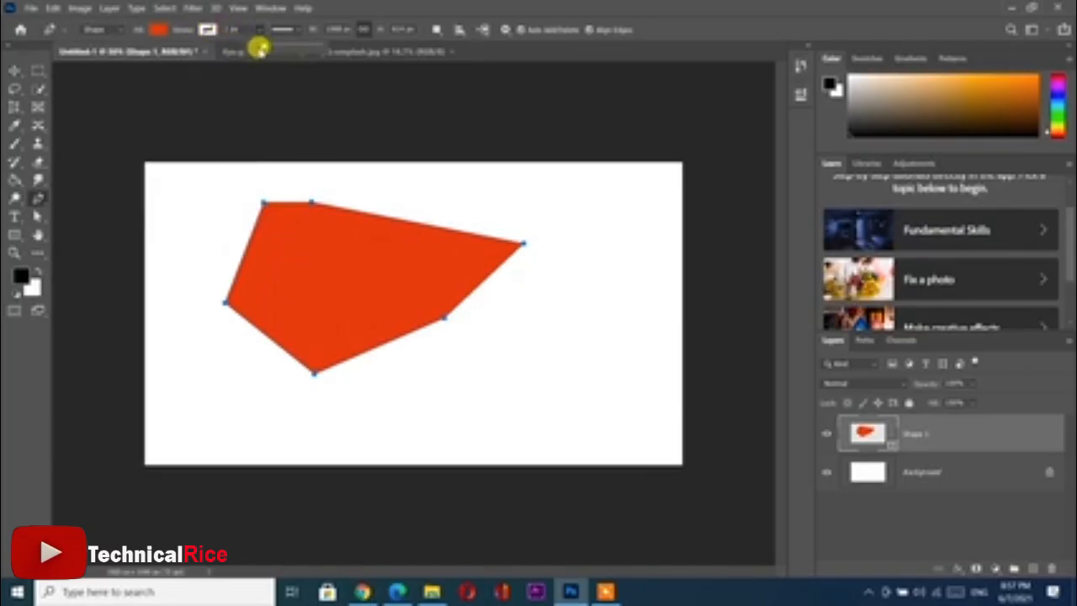
pyautogui.moveTo(260, 48)
pyautogui.mouseDown()
pyautogui.moveTo(341, 42)
pyautogui.moveTo(293, 46)
pyautogui.mouseUp()
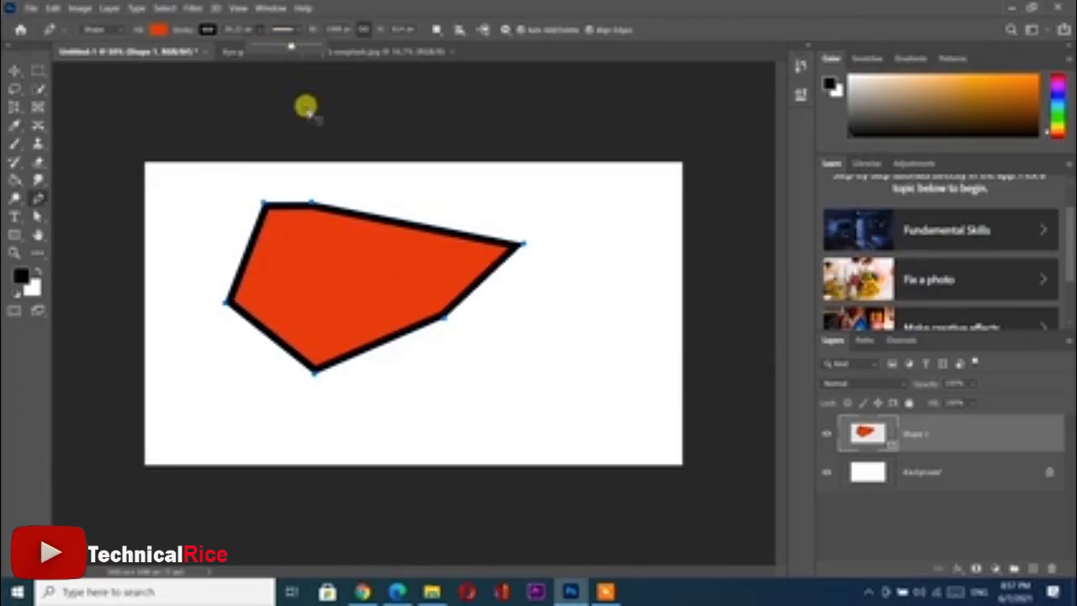
pyautogui.hotkey('ctrl', 'z')
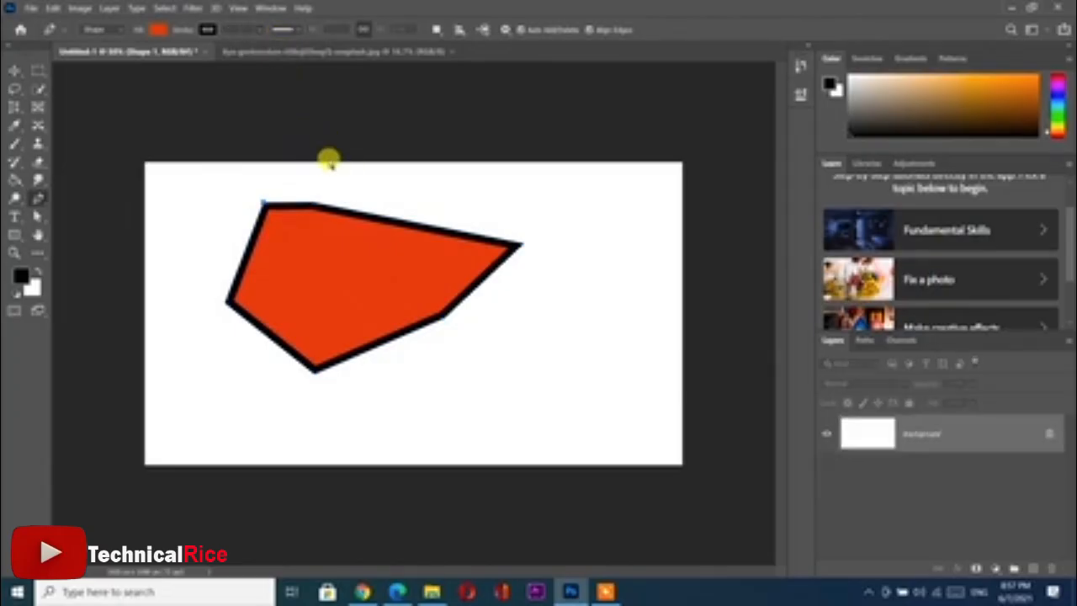
# Step: Set the Pen tool's mode back to Path and draw a closed stair-stepped path with six straight-sided corners
pyautogui.click(114, 31)
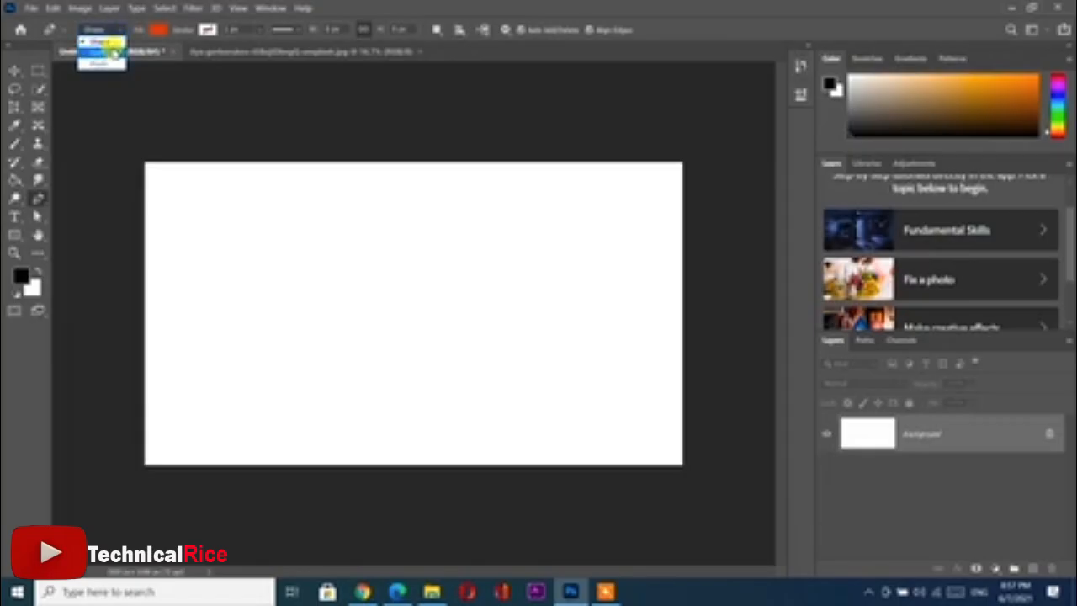
pyautogui.click(100, 53)
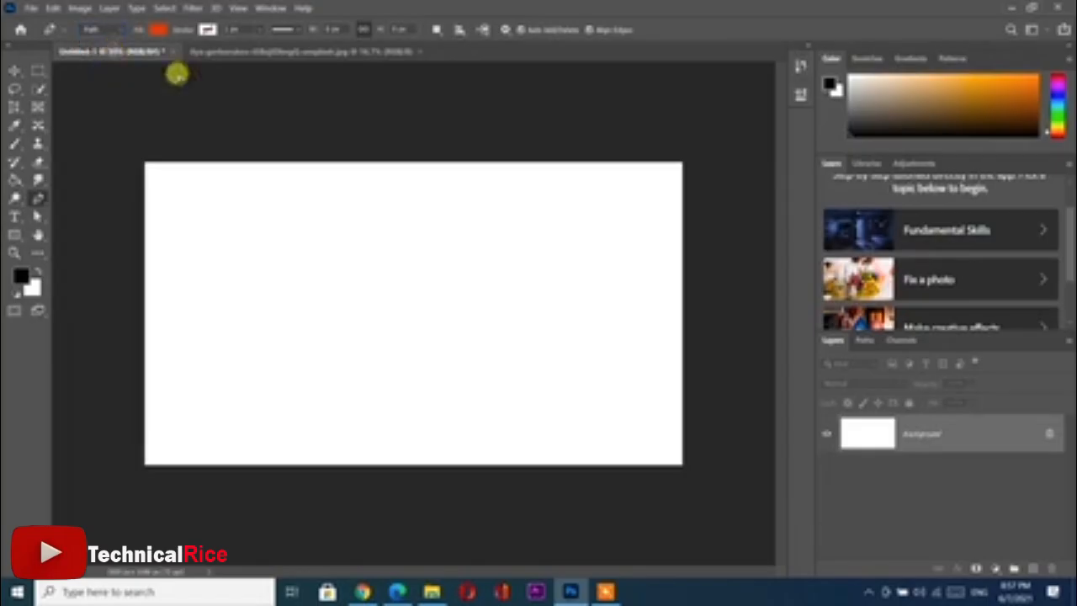
pyautogui.click(261, 238)
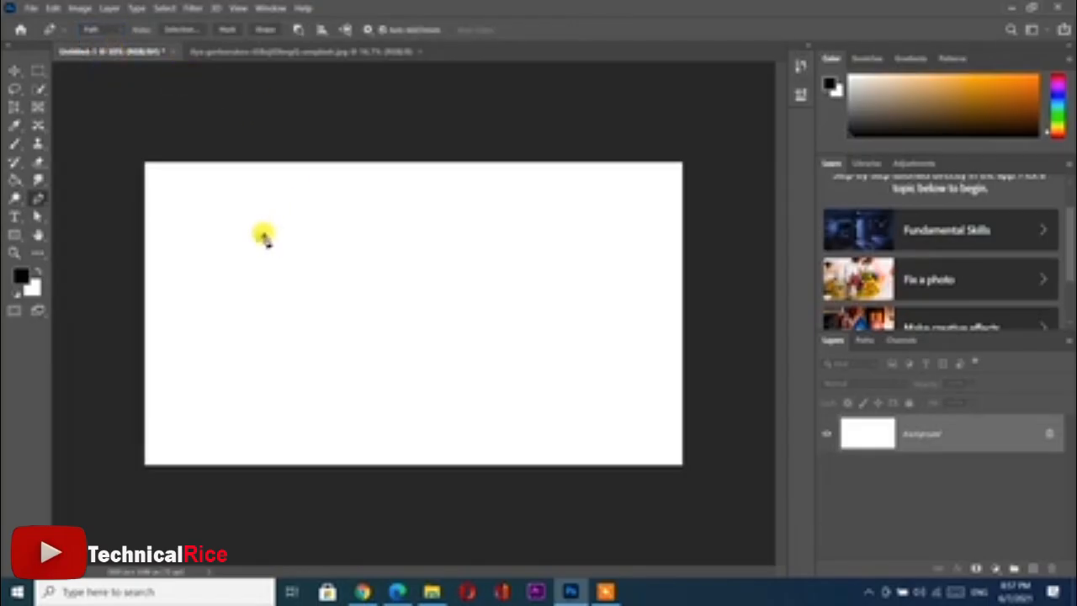
pyautogui.click(424, 236)
pyautogui.click(422, 309)
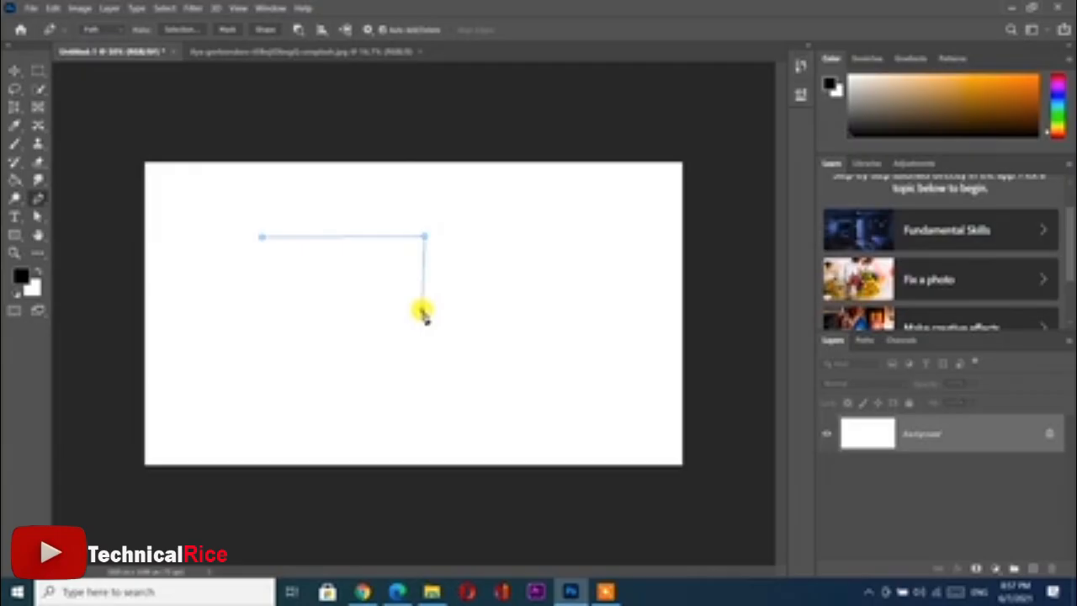
pyautogui.click(541, 309)
pyautogui.click(533, 406)
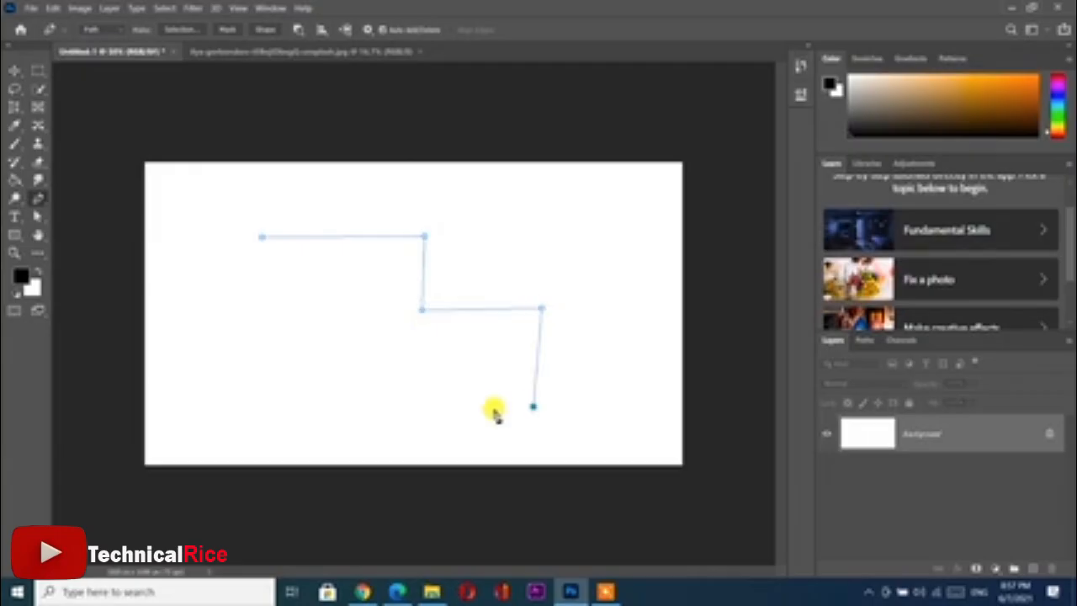
pyautogui.click(238, 392)
pyautogui.click(261, 237)
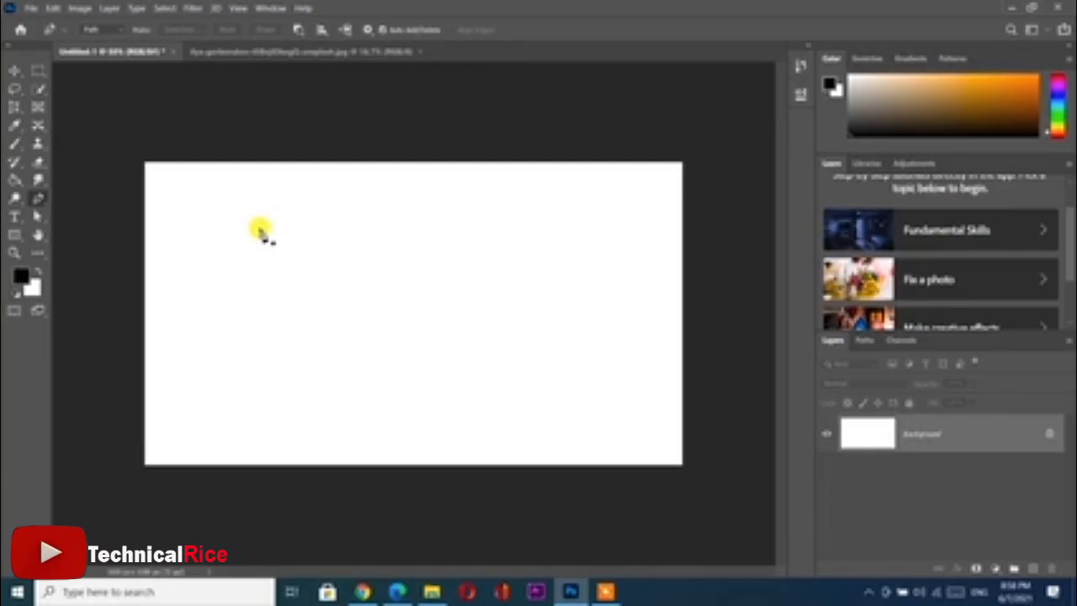
# Step: Draw an open path that combines straight segments with curved ones, pulling out direction handles for the curves
pyautogui.click(259, 227)
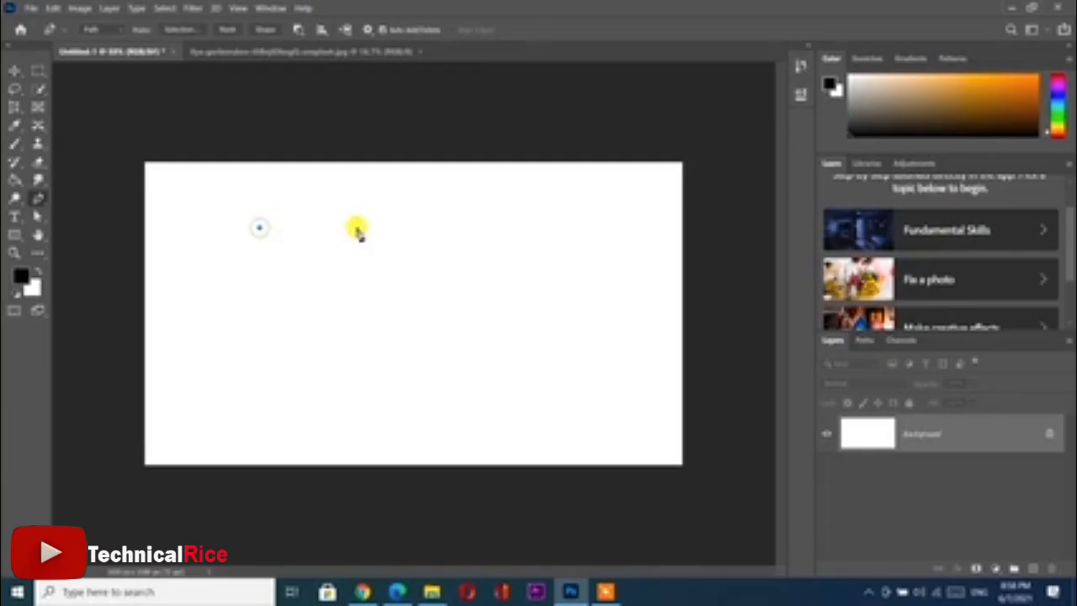
pyautogui.click(392, 228)
pyautogui.click(400, 280)
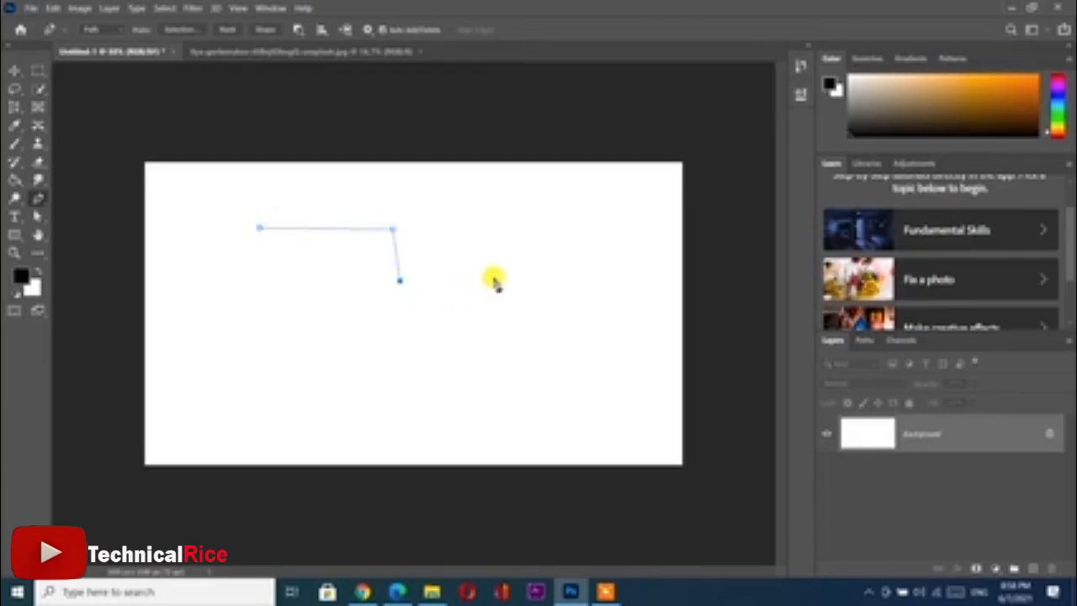
pyautogui.moveTo(493, 280); pyautogui.dragTo(529, 219)
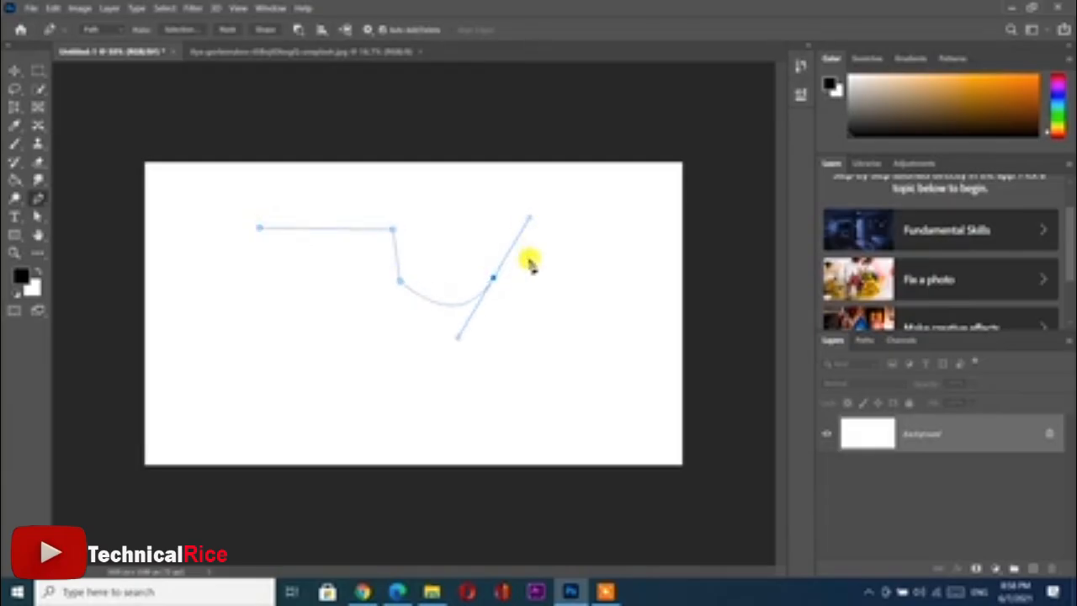
pyautogui.click(570, 283)
pyautogui.click(502, 386)
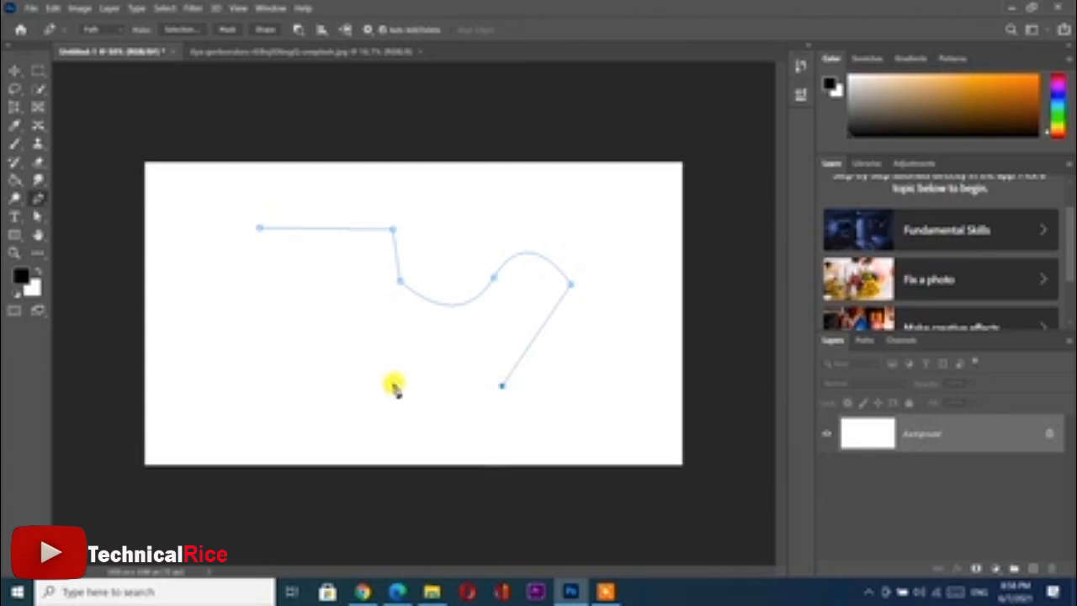
pyautogui.moveTo(393, 387); pyautogui.dragTo(327, 306)
# Step: Undo every anchor point of the mixed straight and curved path
pyautogui.hotkey('ctrl', 'z')
pyautogui.hotkey('ctrl', 'z')
pyautogui.hotkey('ctrl', 'z')
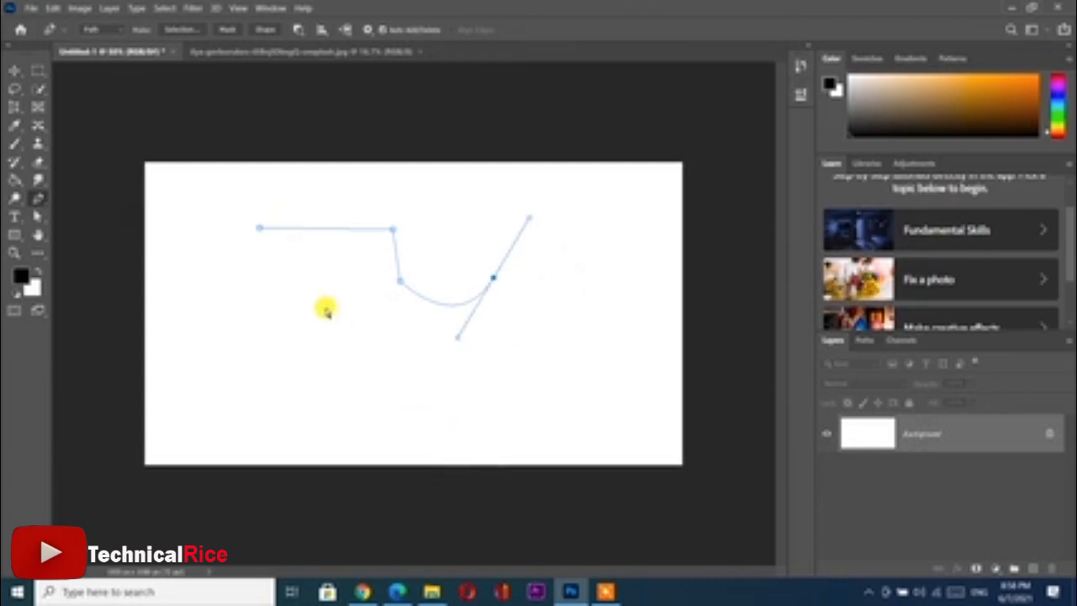
pyautogui.hotkey('ctrl', 'z')
pyautogui.hotkey('ctrl', 'z')
pyautogui.hotkey('ctrl', 'z')
pyautogui.hotkey('ctrl', 'z')
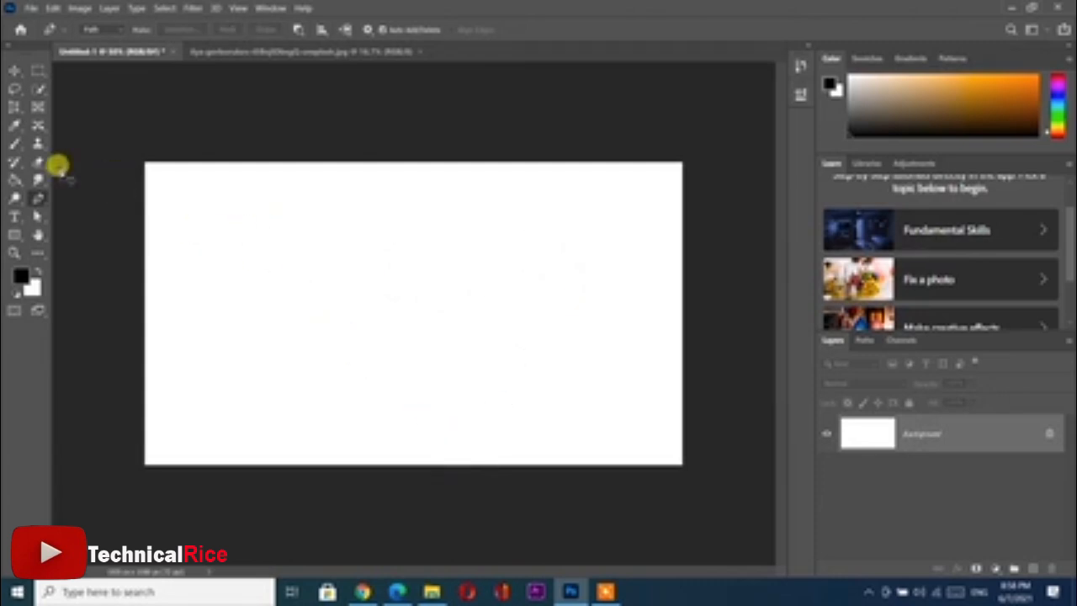
# Step: Draw a closed four-cornered path in the canvas's upper area and add an anchor point midway along its lower edge
pyautogui.click(256, 222)
pyautogui.click(455, 216)
pyautogui.click(462, 298)
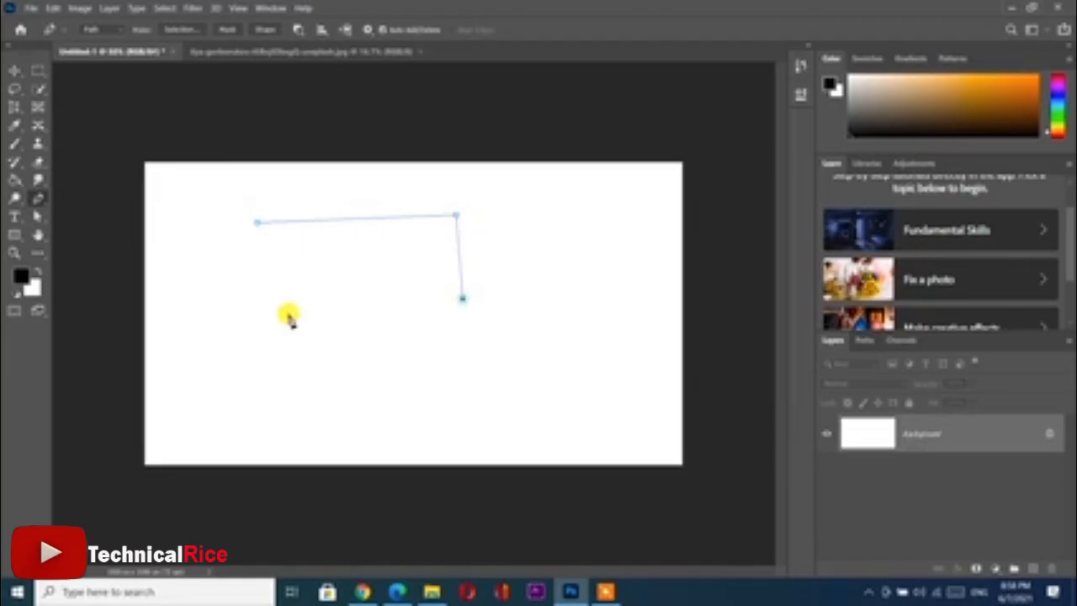
pyautogui.click(257, 316)
pyautogui.click(256, 222)
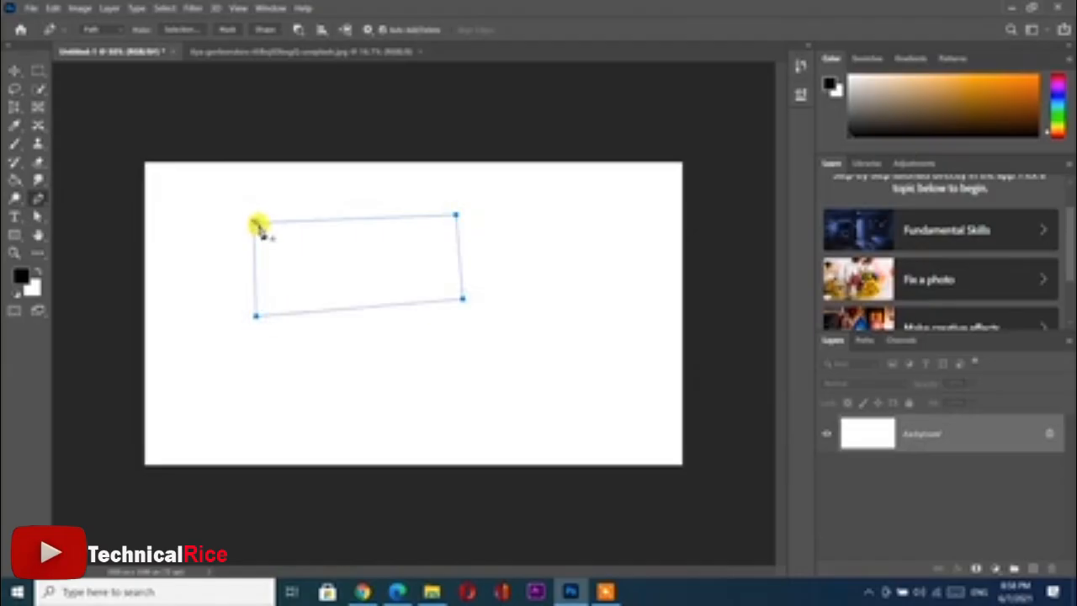
pyautogui.click(345, 309)
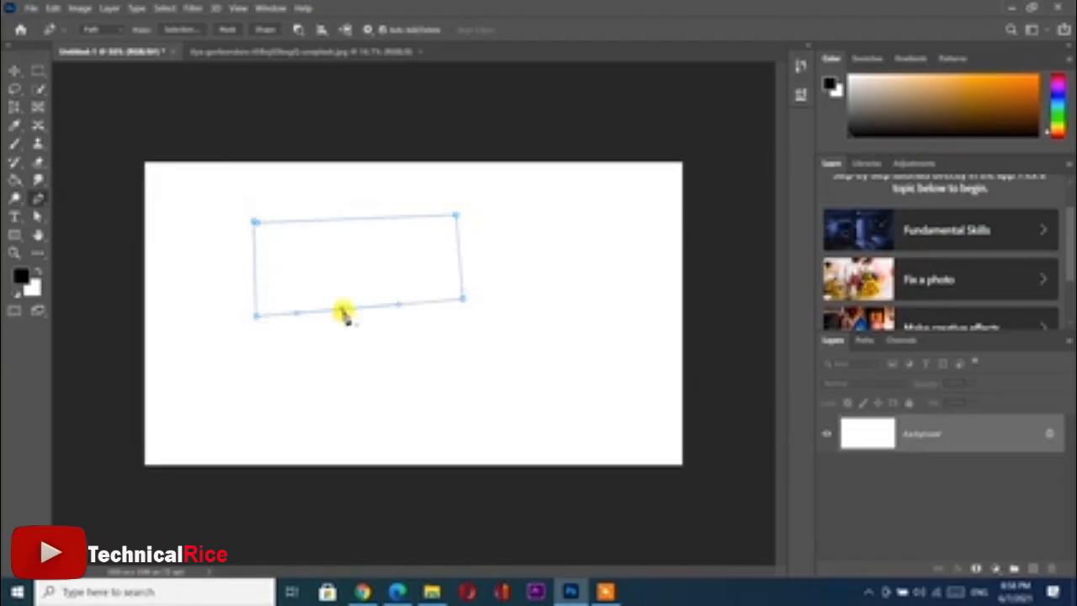
pyautogui.press('Escape')
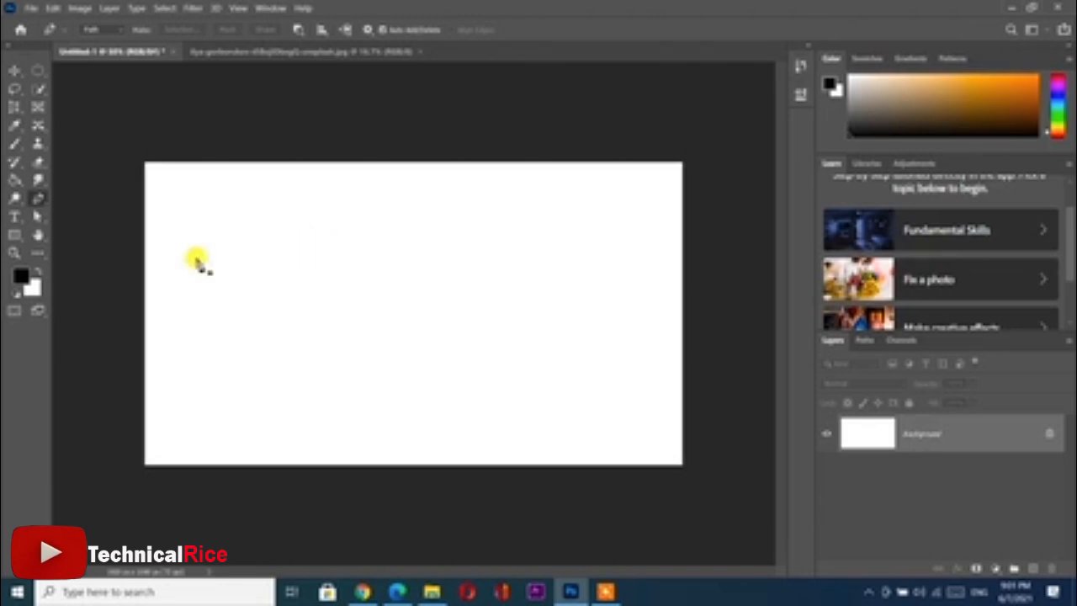
# Step: Draw a closed circular path with four anchor points in the middle of the canvas using the Curvature Pen tool
pyautogui.rightClick(39, 198)
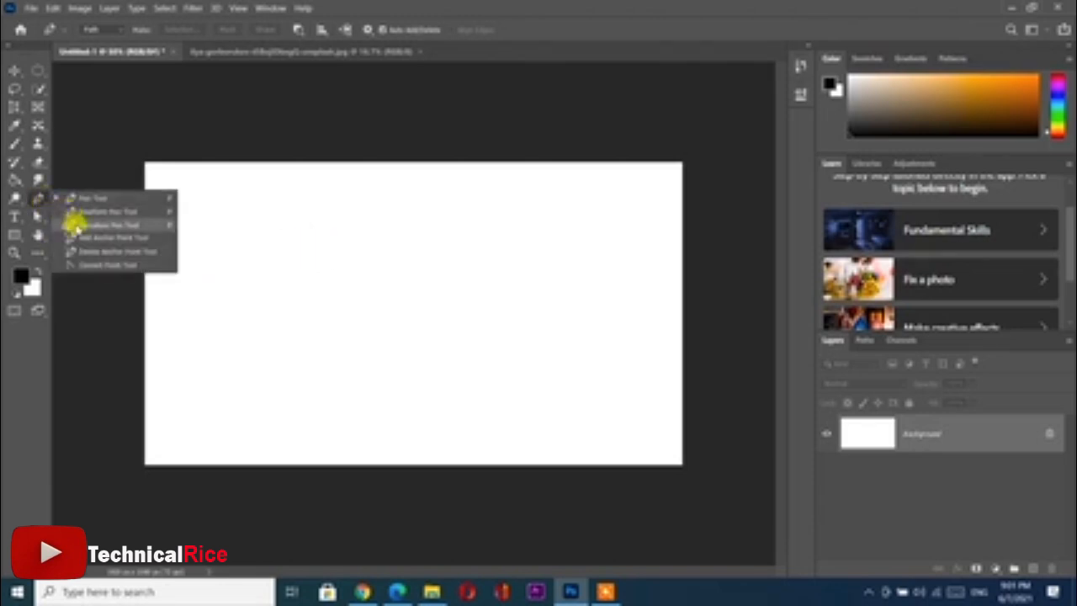
pyautogui.click(95, 225)
pyautogui.click(366, 198)
pyautogui.click(532, 265)
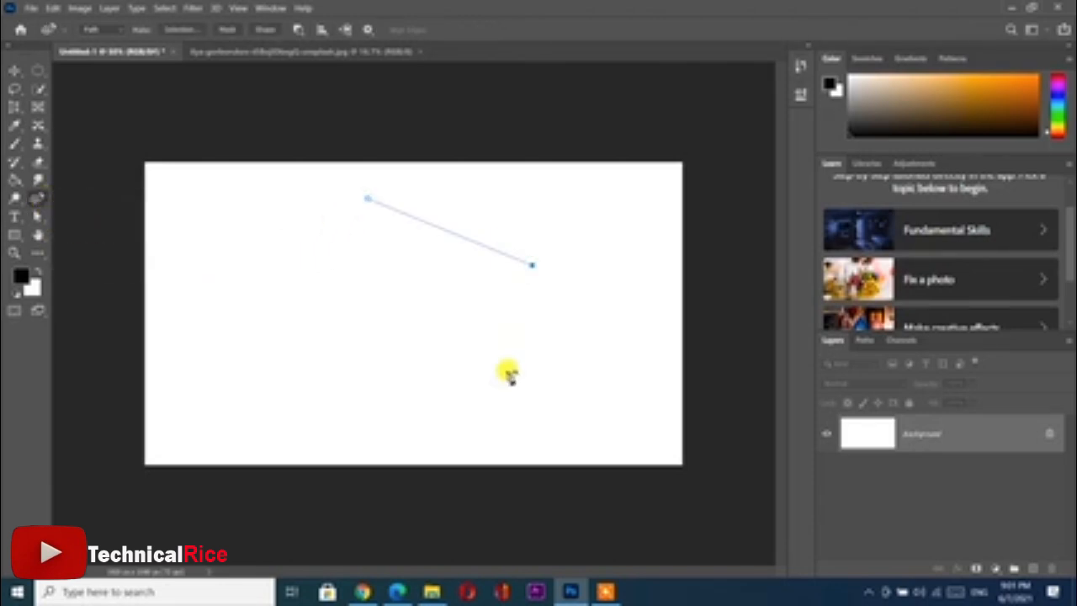
pyautogui.click(425, 415)
pyautogui.click(307, 319)
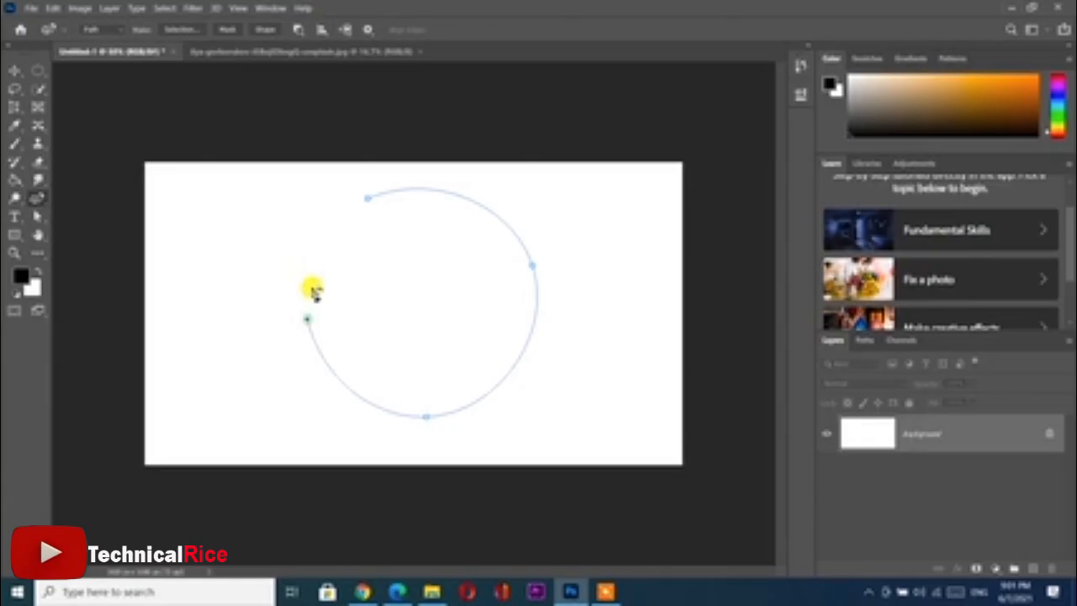
pyautogui.click(369, 202)
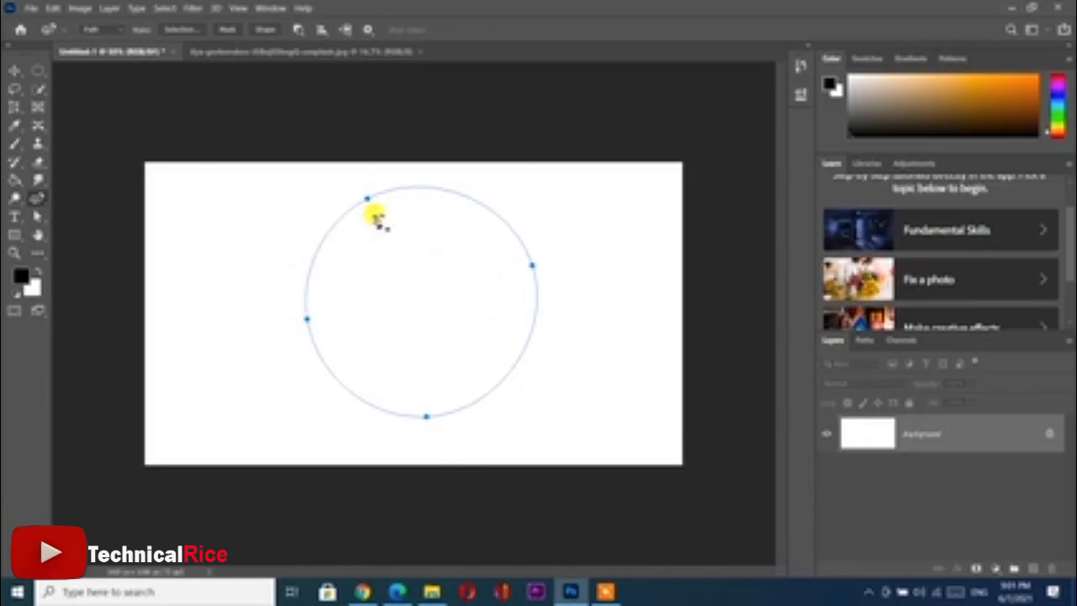
# Step: Convert the circular path into a new selection
pyautogui.click(193, 30)
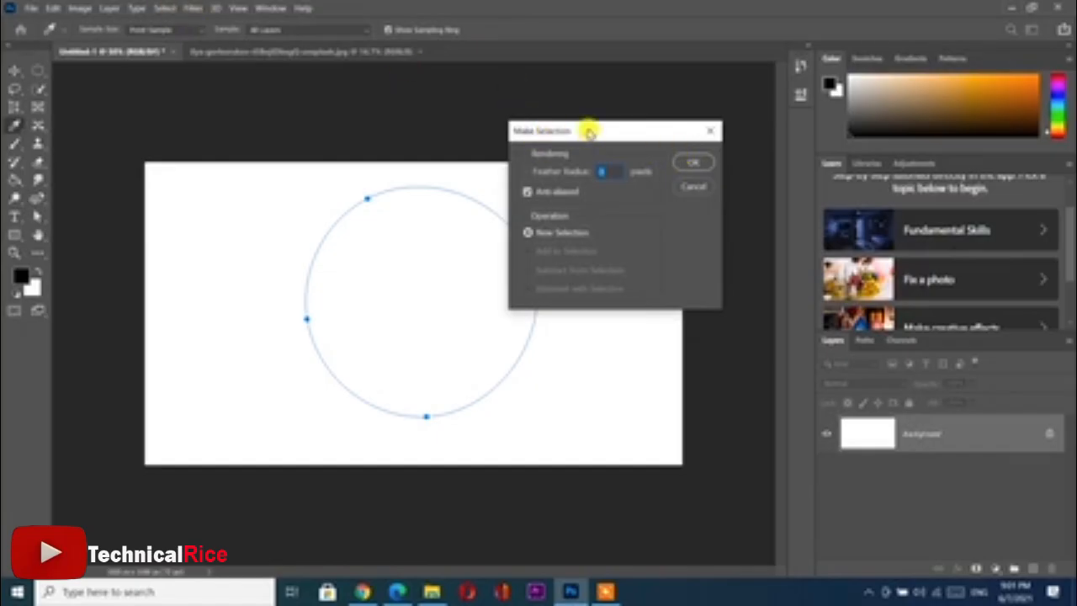
pyautogui.moveTo(589, 132); pyautogui.dragTo(616, 99)
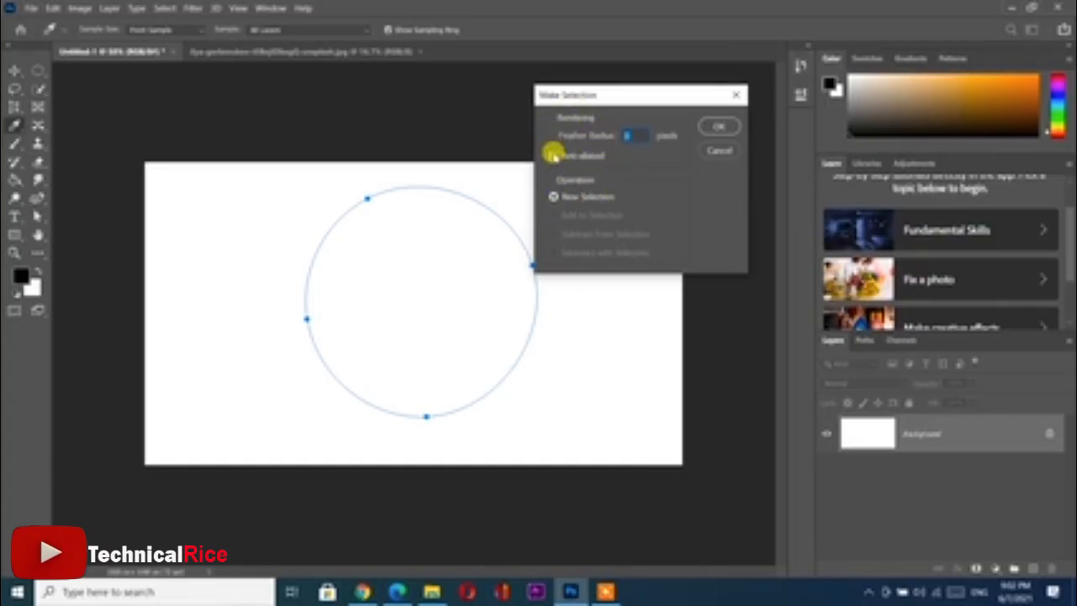
pyautogui.click(709, 126)
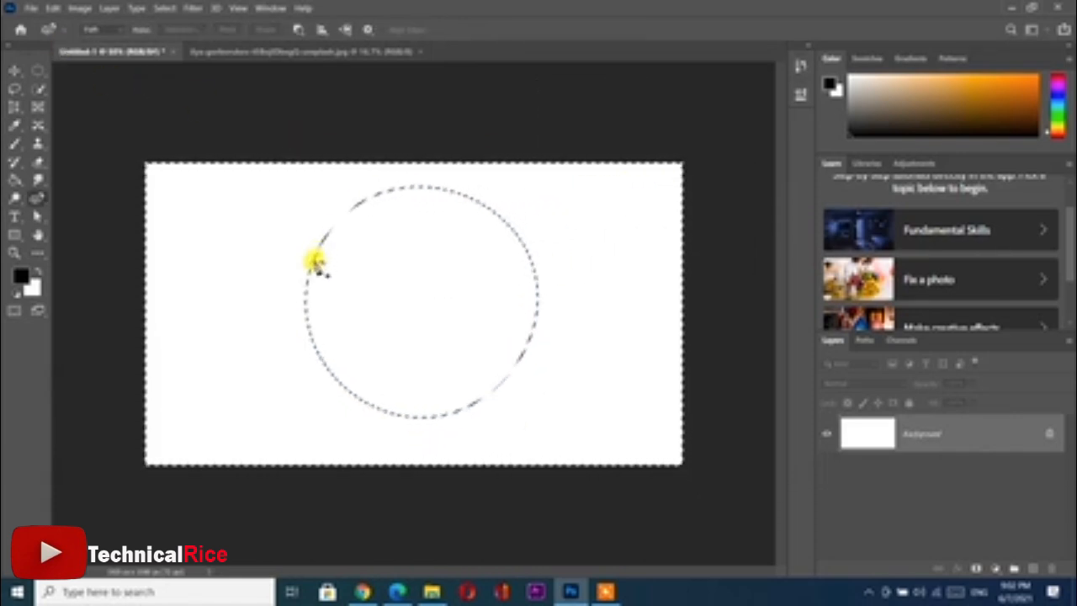
# Step: Undo the selection and the circular path to leave the canvas blank
pyautogui.hotkey('ctrl', 'z')
pyautogui.hotkey('ctrl', 'z')
pyautogui.hotkey('ctrl', 'z')
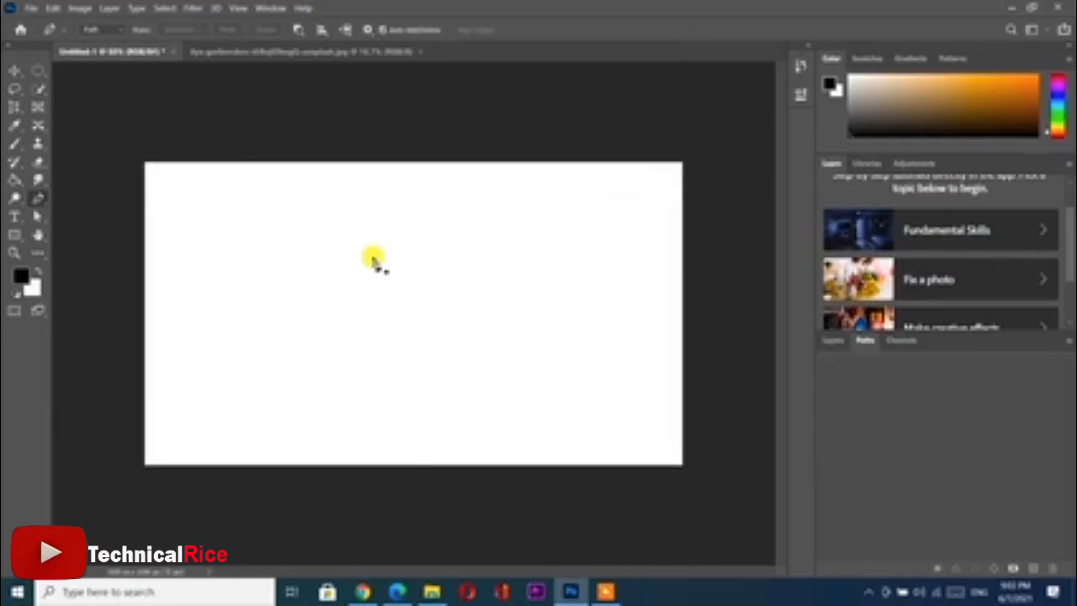
# Step: Switch to the wine glass photo and try selecting the glass's bowl with the Quick Selection tool
pyautogui.click(320, 51)
pyautogui.press('w')
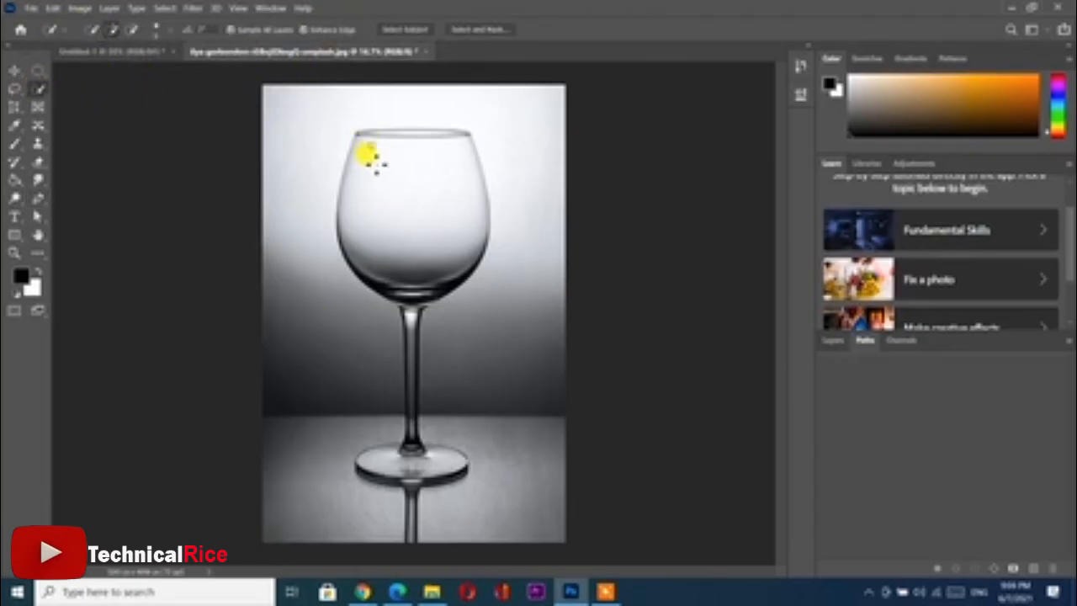
pyautogui.moveTo(378, 165)
pyautogui.mouseDown()
pyautogui.moveTo(387, 205)
pyautogui.moveTo(416, 227)
pyautogui.mouseUp()
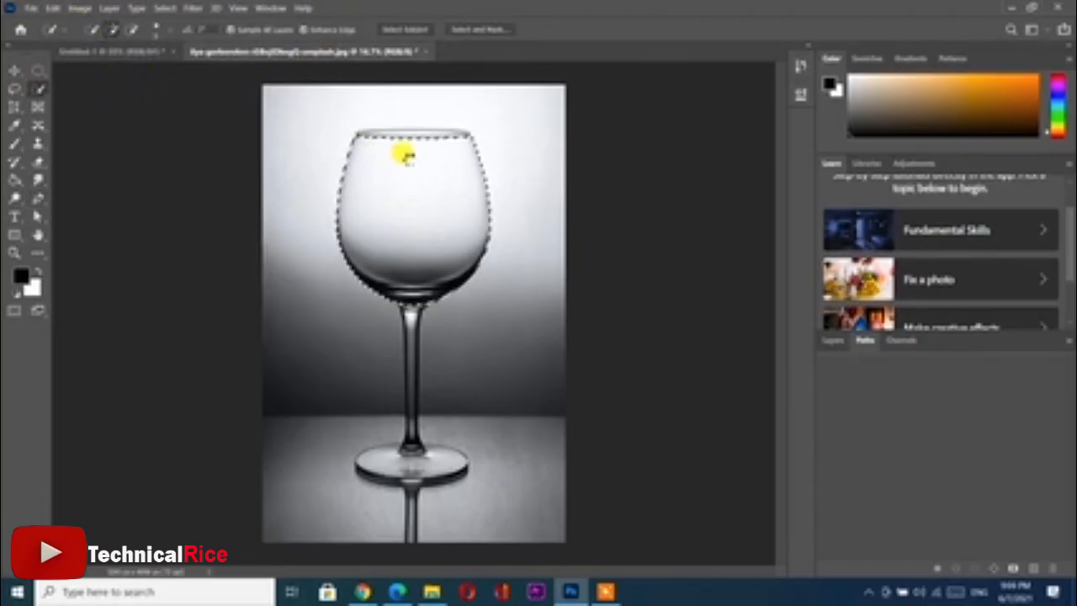
pyautogui.hotkey('ctrl', 'd')
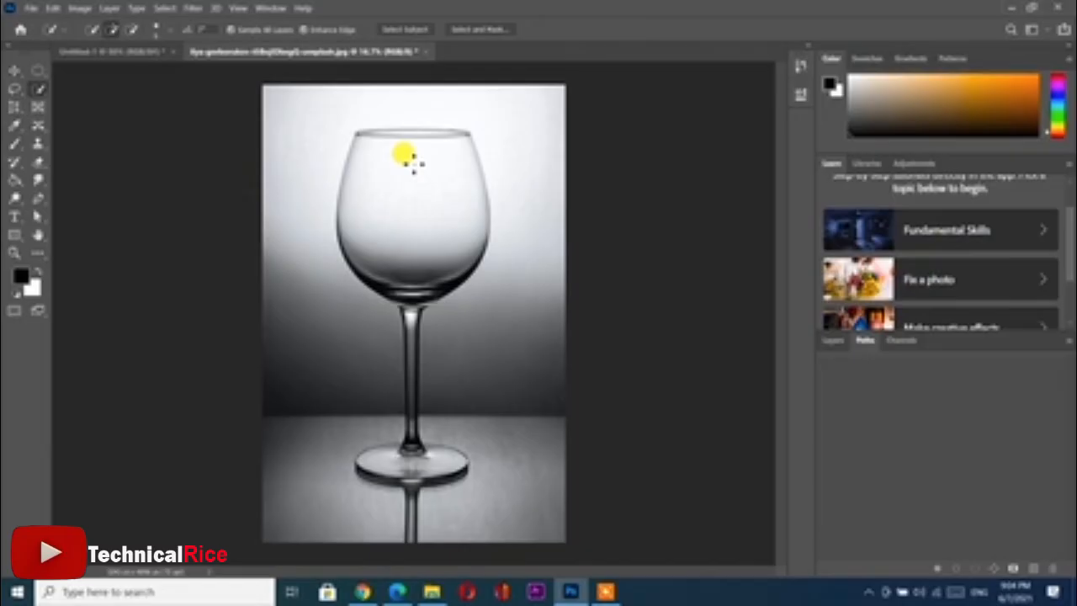
# Step: Start a Pen tool path at the bottom centre of the glass's base and place the second anchor on its lower-right edge
pyautogui.scroll(3, 412, 160)
pyautogui.scroll(-1, 413, 160)
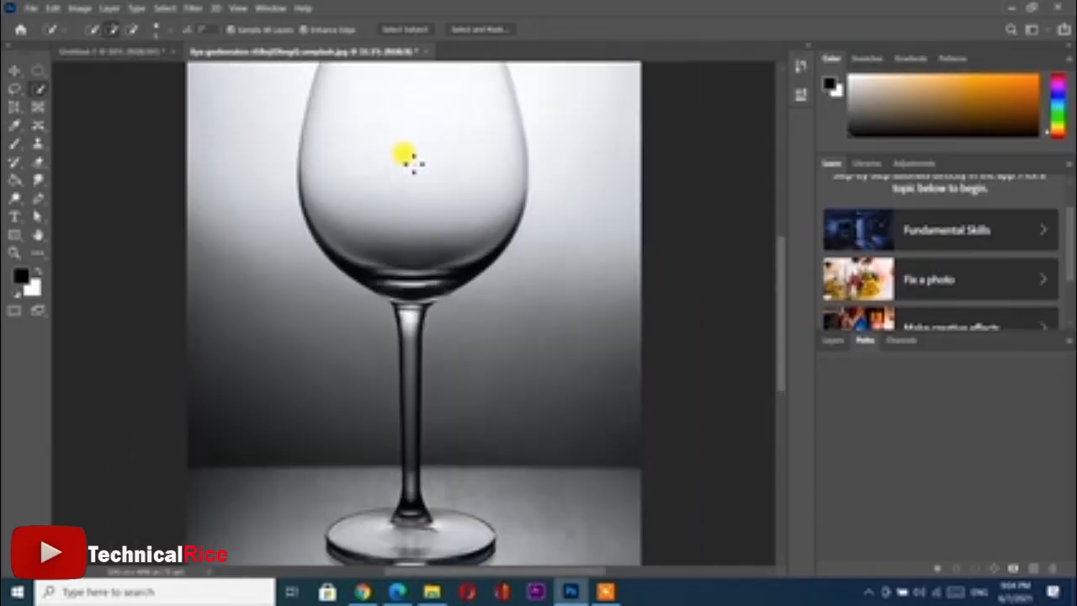
pyautogui.click(42, 200)
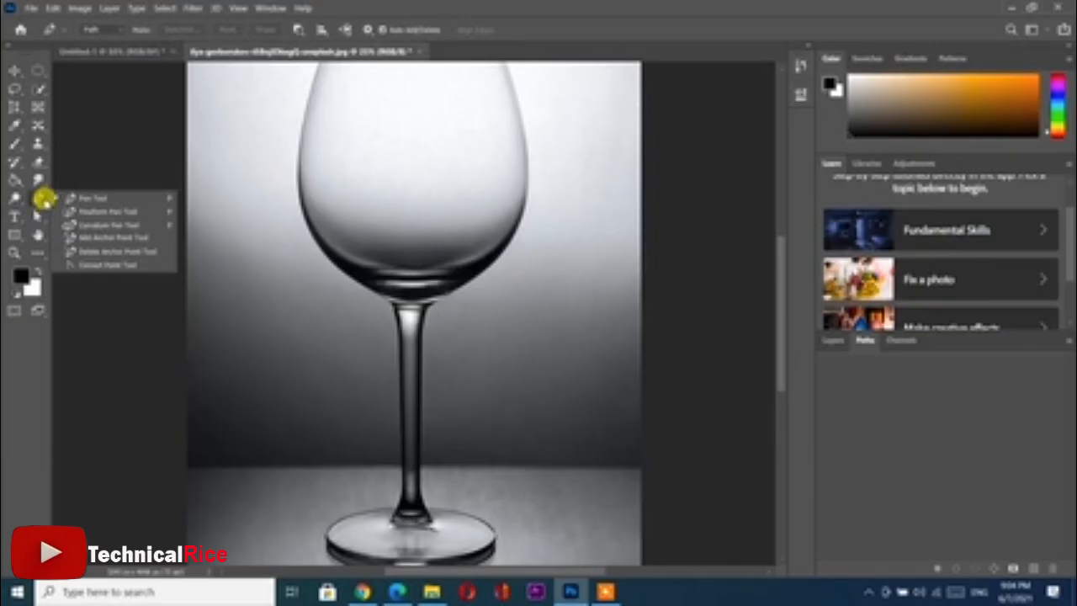
pyautogui.click(64, 199)
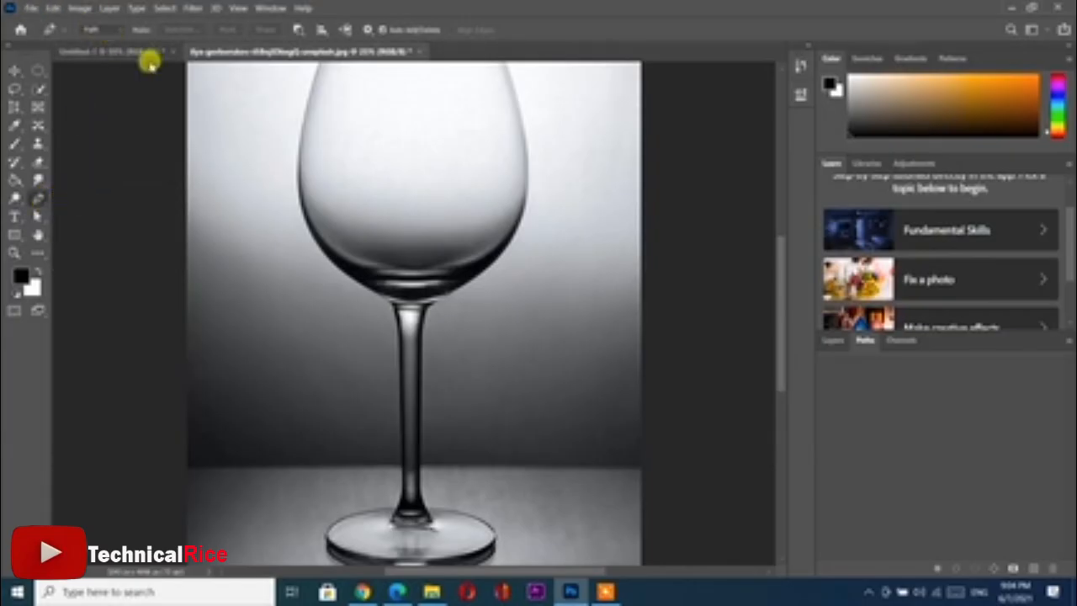
pyautogui.scroll(-3, 433, 419)
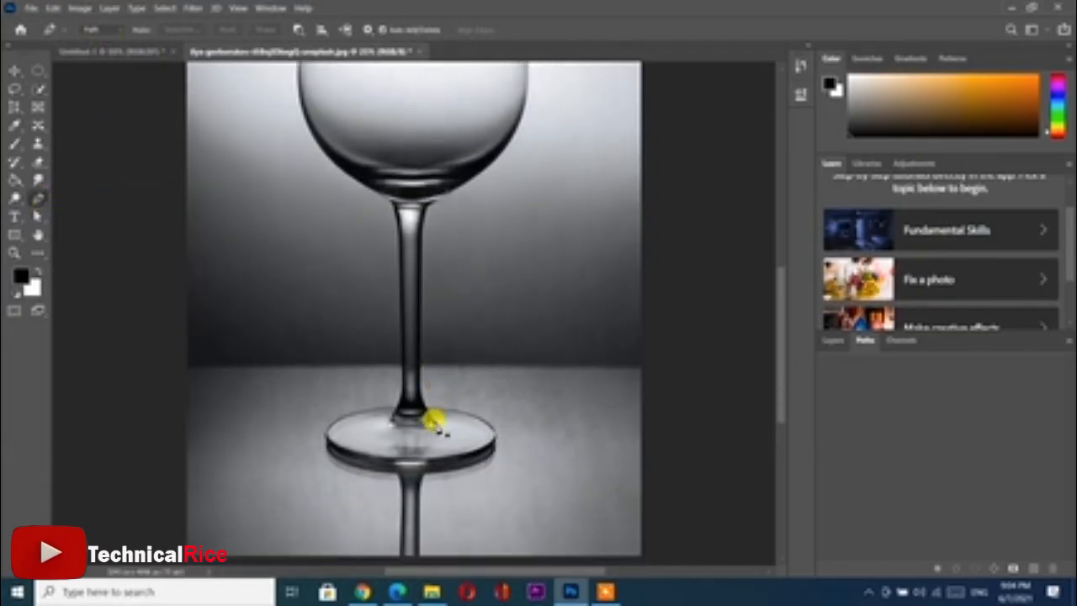
pyautogui.scroll(3, 434, 419)
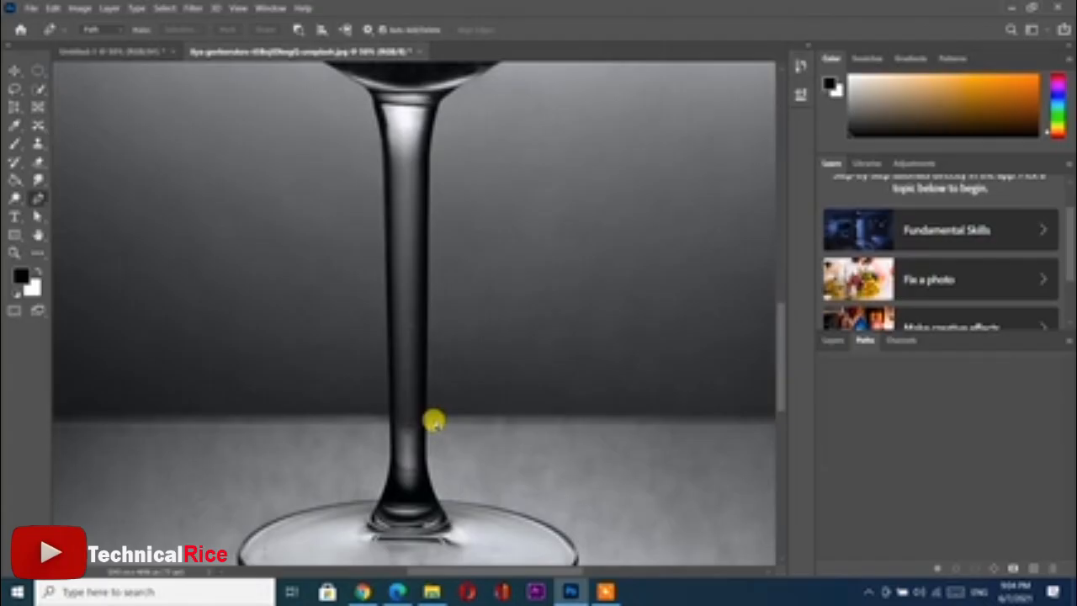
pyautogui.scroll(-4, 433, 420)
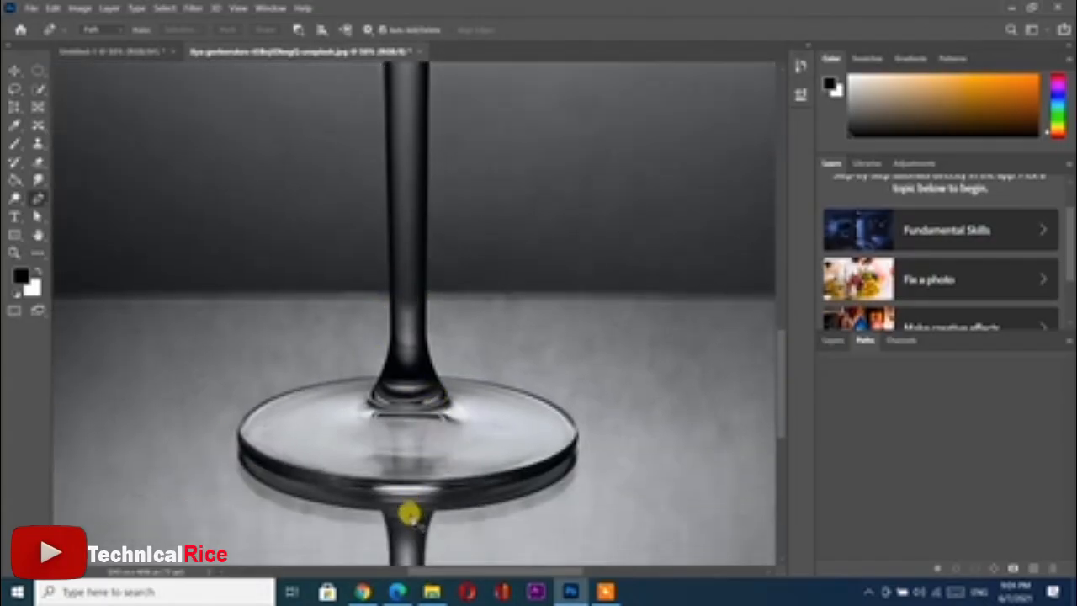
pyautogui.click(410, 510)
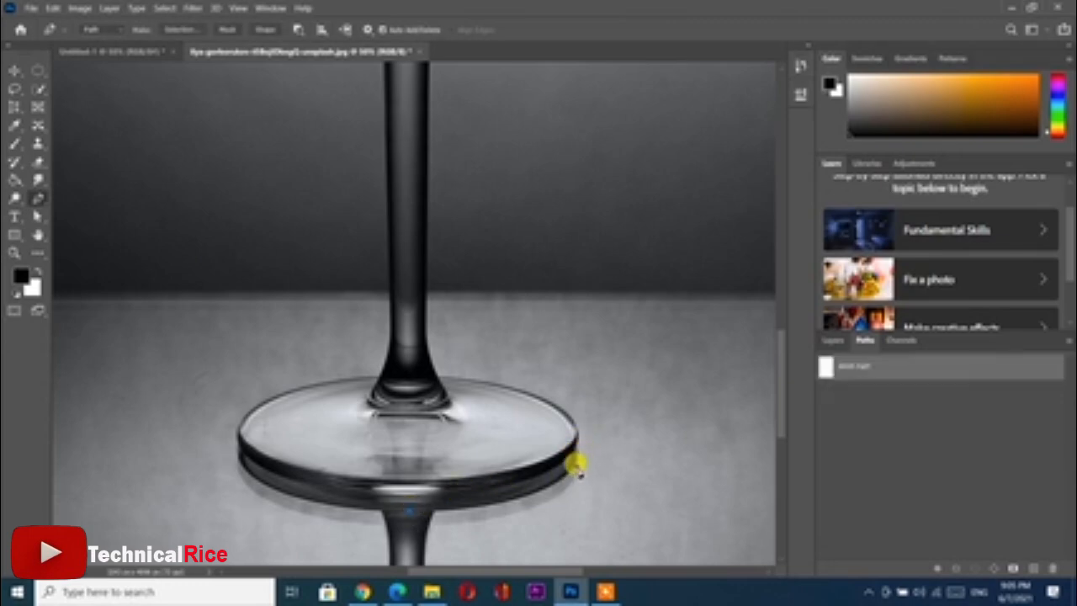
pyautogui.click(571, 471)
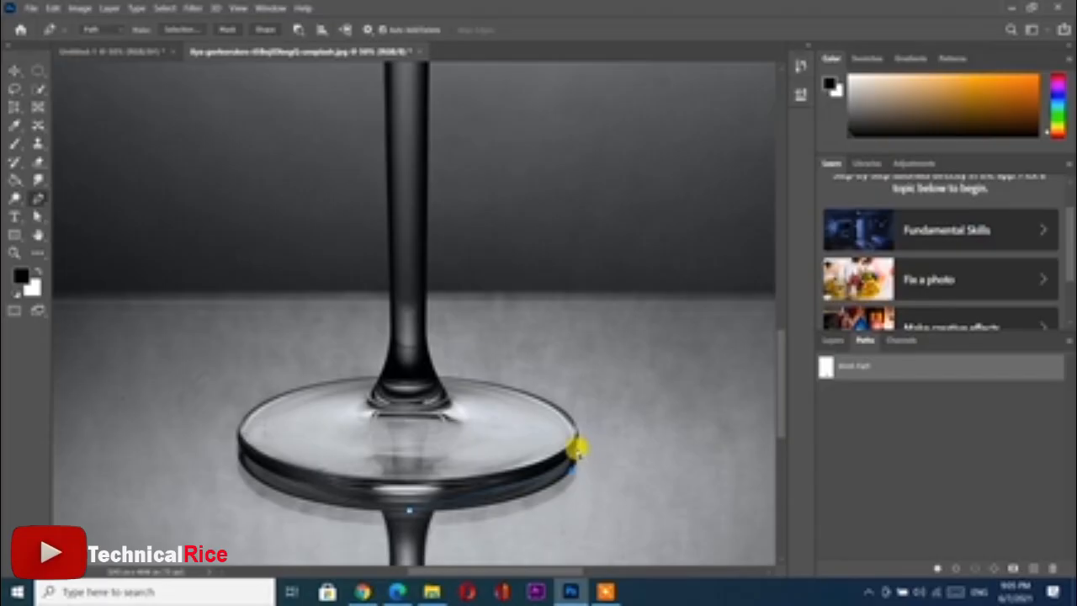
# Step: Continue the path around the right edge of the base to where its back rim meets the stem
pyautogui.hotkey('ctrl', '+')
pyautogui.click(631, 381)
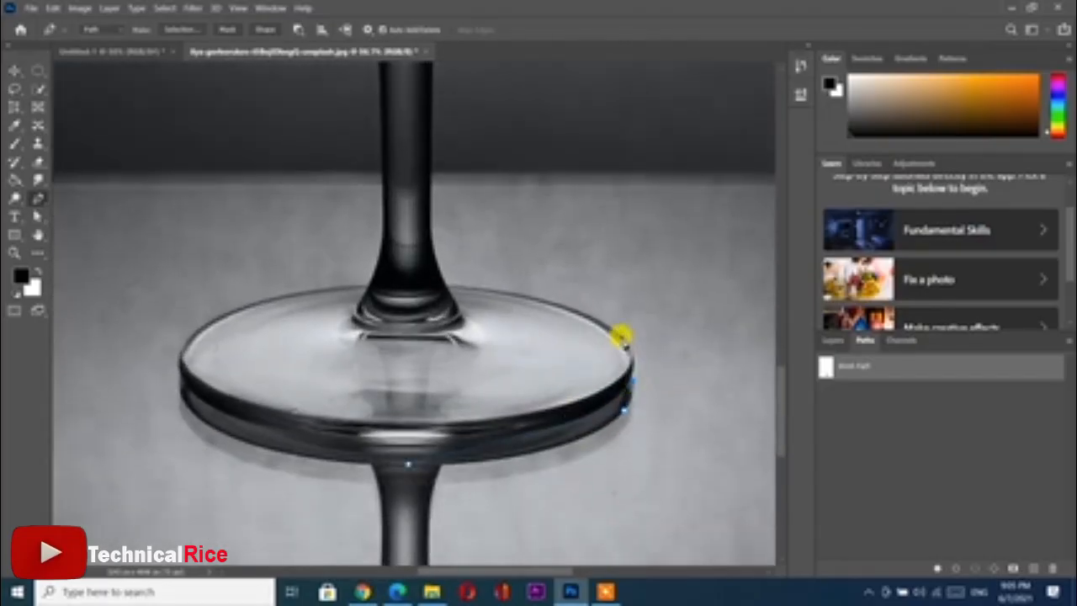
pyautogui.click(621, 335)
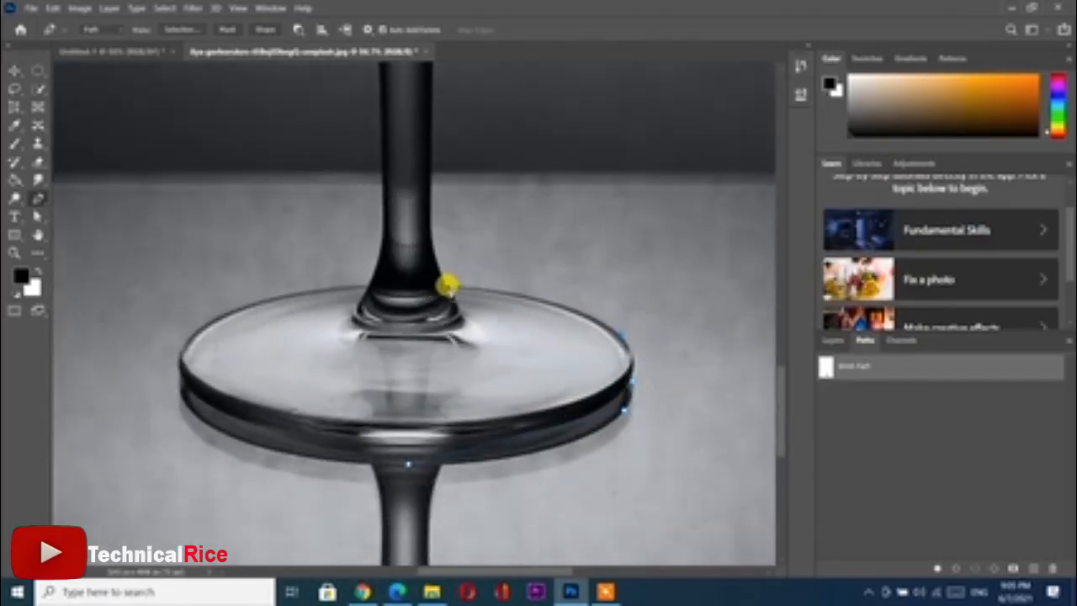
pyautogui.click(446, 284)
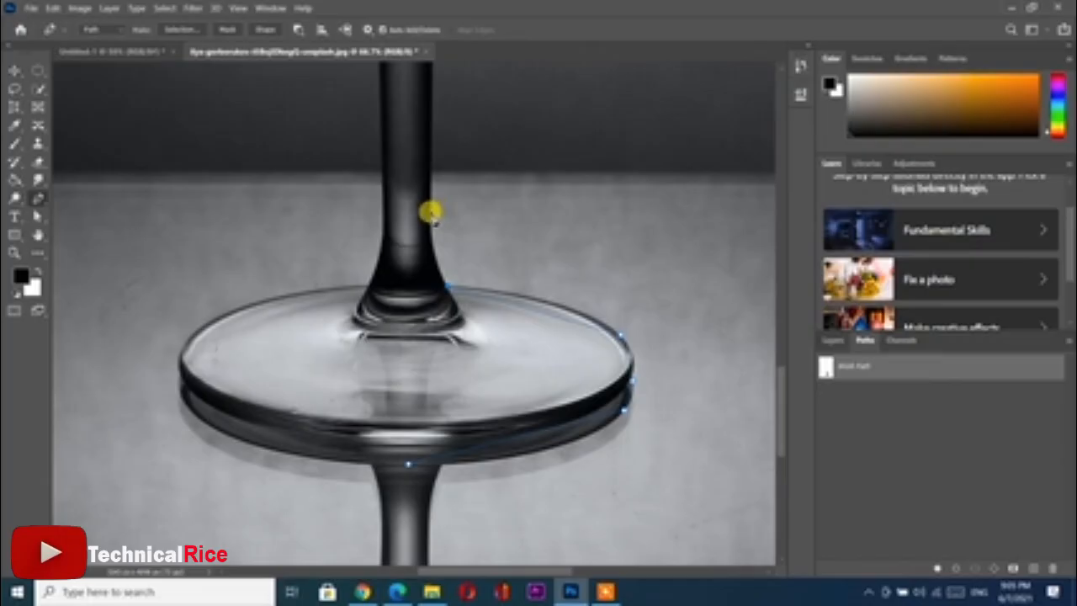
# Step: Extend the path up the right side of the stem and bowl to the right corner of the glass's rim
pyautogui.scroll(10, 454, 195)
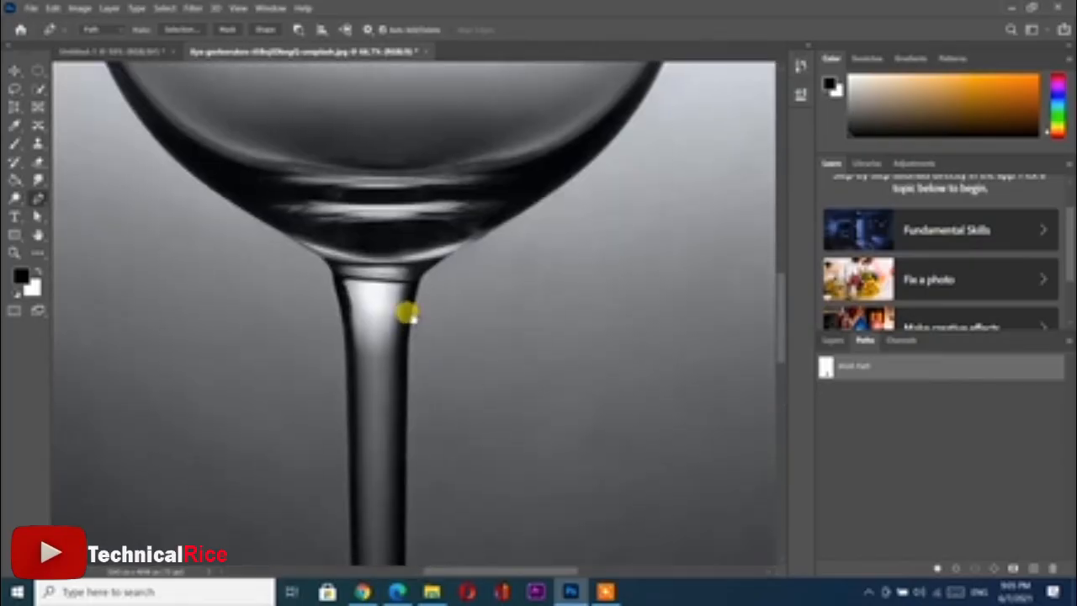
pyautogui.click(408, 342)
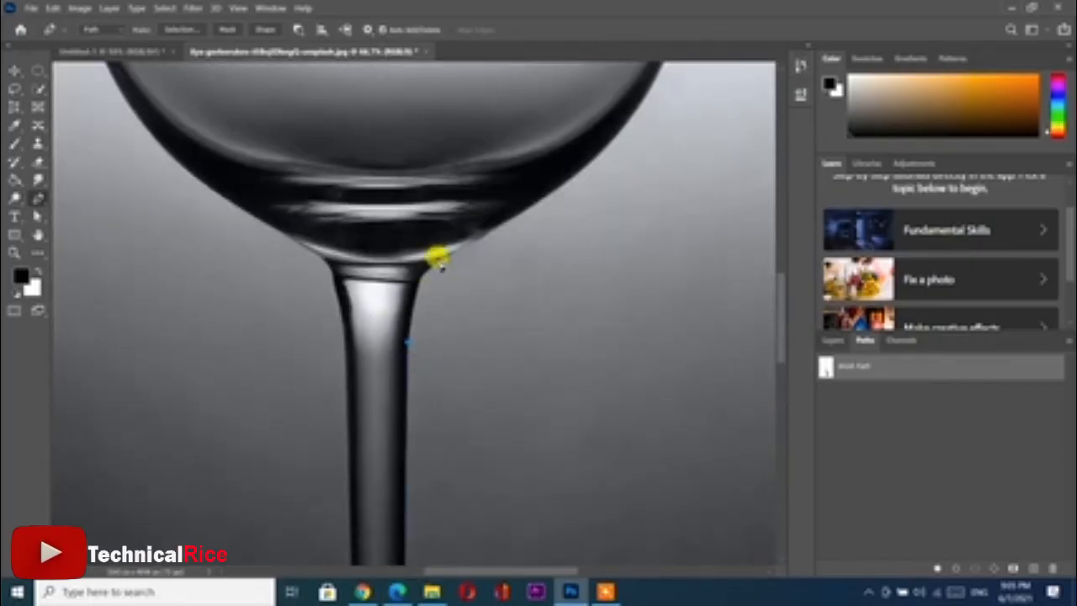
pyautogui.scroll(10, 533, 163)
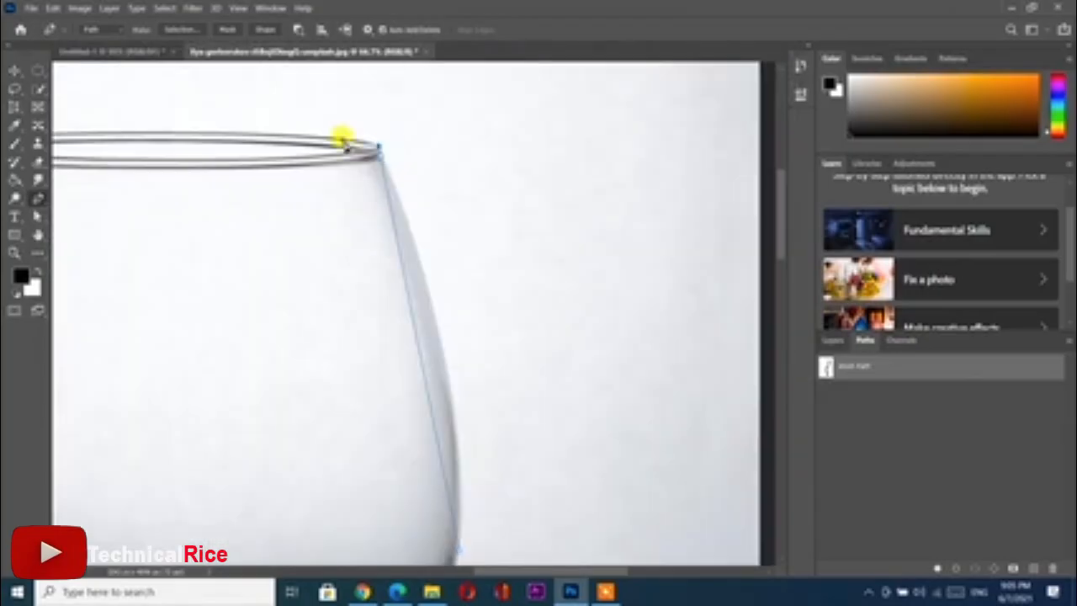
pyautogui.click(380, 149)
# Step: Extend the path along the glass's upper rim to its left corner
pyautogui.press('c')
pyautogui.moveTo(349, 164); pyautogui.dragTo(461, 187)
pyautogui.click(564, 30)
pyautogui.press('p')
pyautogui.hscroll(-5, 380, 169)
pyautogui.click(185, 142)
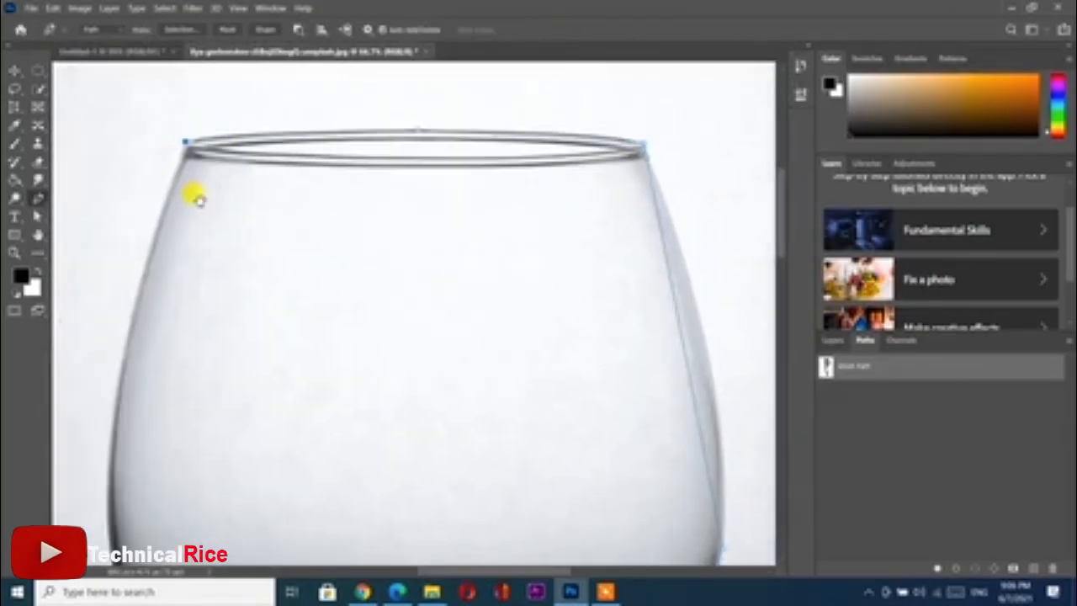
# Step: Trace the left side of the bowl, stem and base, and close the path at the bottom of the base
pyautogui.scroll(-8, 197, 197)
pyautogui.click(428, 498)
pyautogui.scroll(-6, 387, 345)
pyautogui.click(191, 437)
pyautogui.click(194, 485)
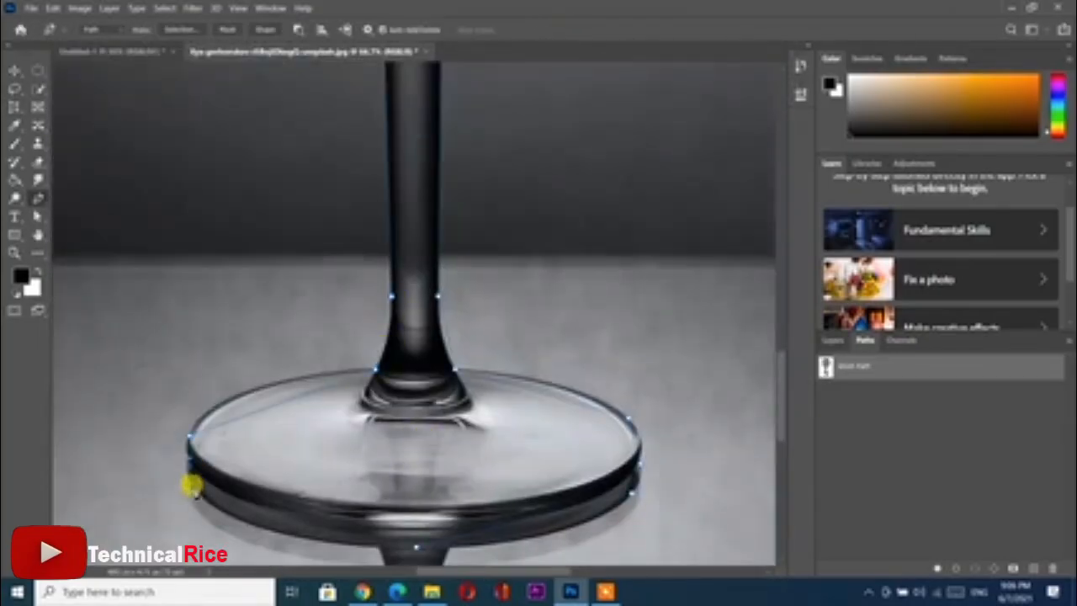
pyautogui.click(381, 546)
pyautogui.moveTo(410, 412); pyautogui.dragTo(399, 533)
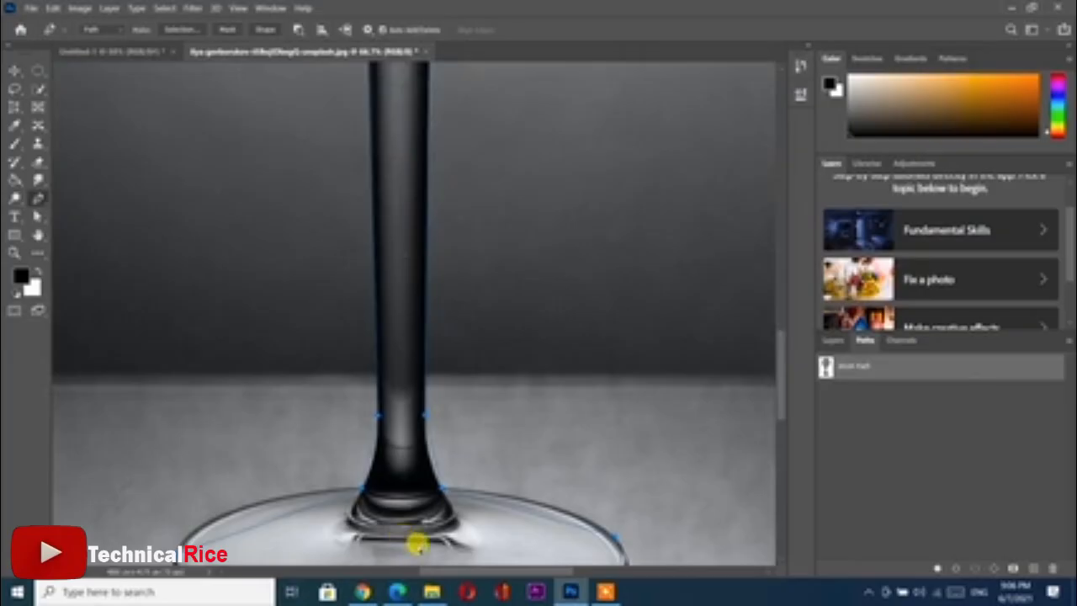
# Step: Review the complete glass outline and the commands available for the path
pyautogui.hotkey('ctrl', '-')
pyautogui.hotkey('ctrl', '-')
pyautogui.hotkey('ctrl', '-')
pyautogui.hotkey('ctrl', '-')
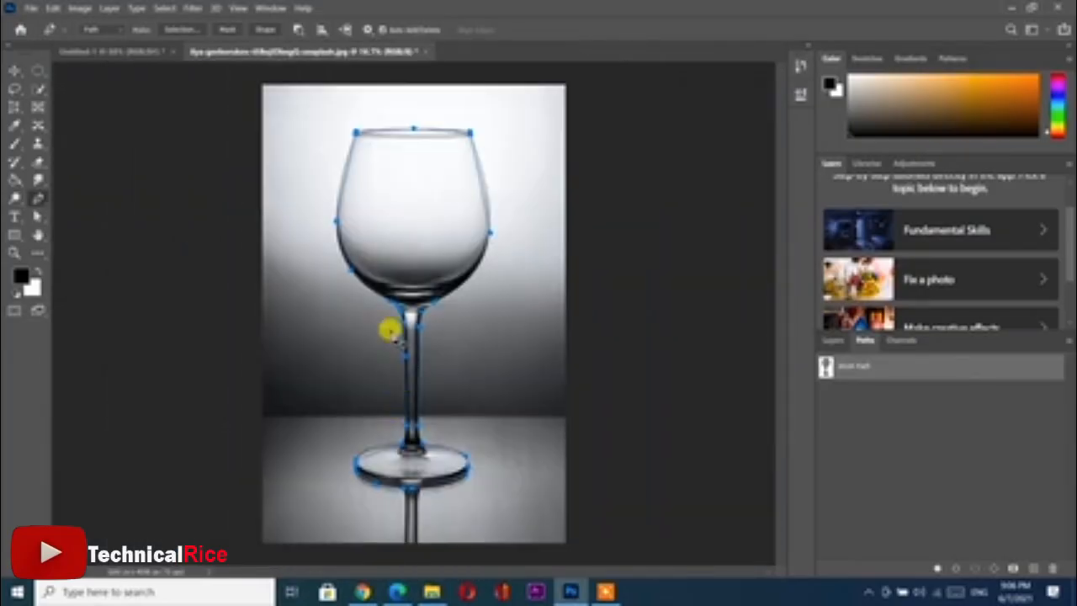
pyautogui.rightClick(391, 168)
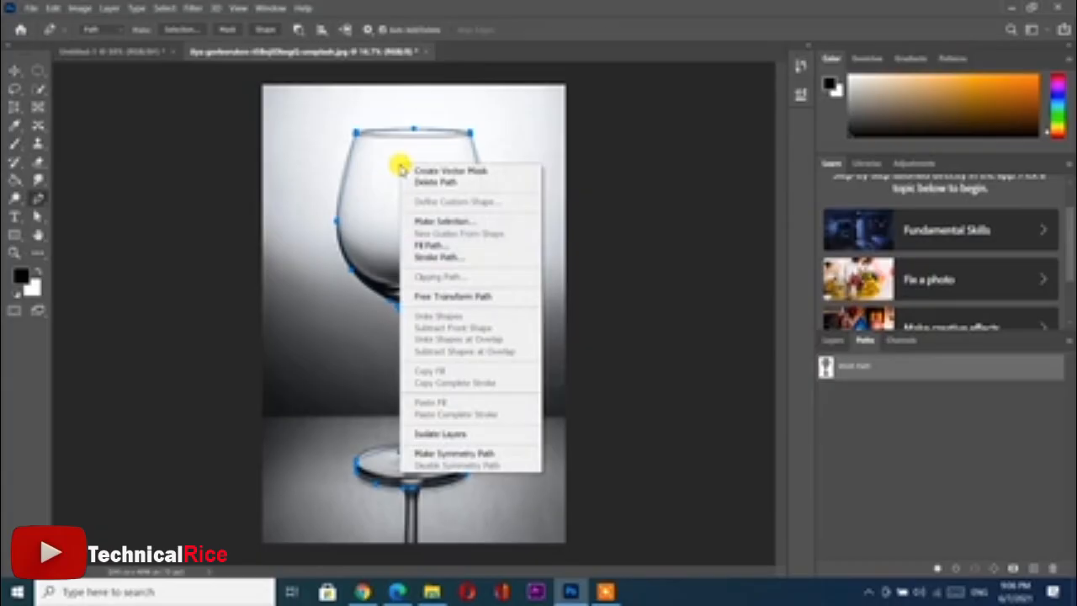
pyautogui.click(639, 231)
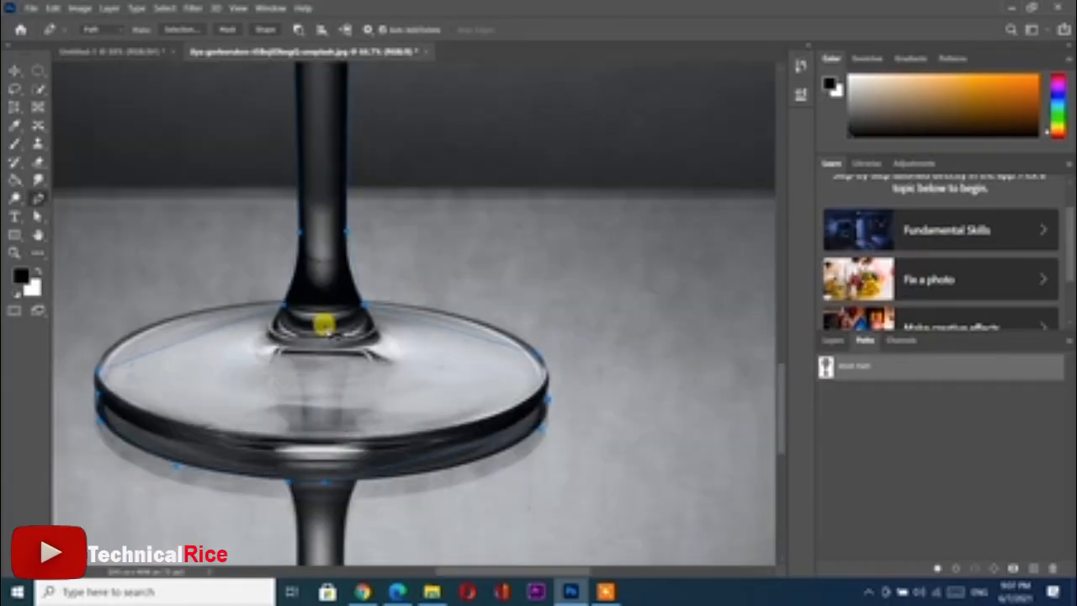
# Step: Curve the path segment along the base's lower-right underside by pulling direction handles from its end anchors with the Convert Point tool
pyautogui.rightClick(39, 200)
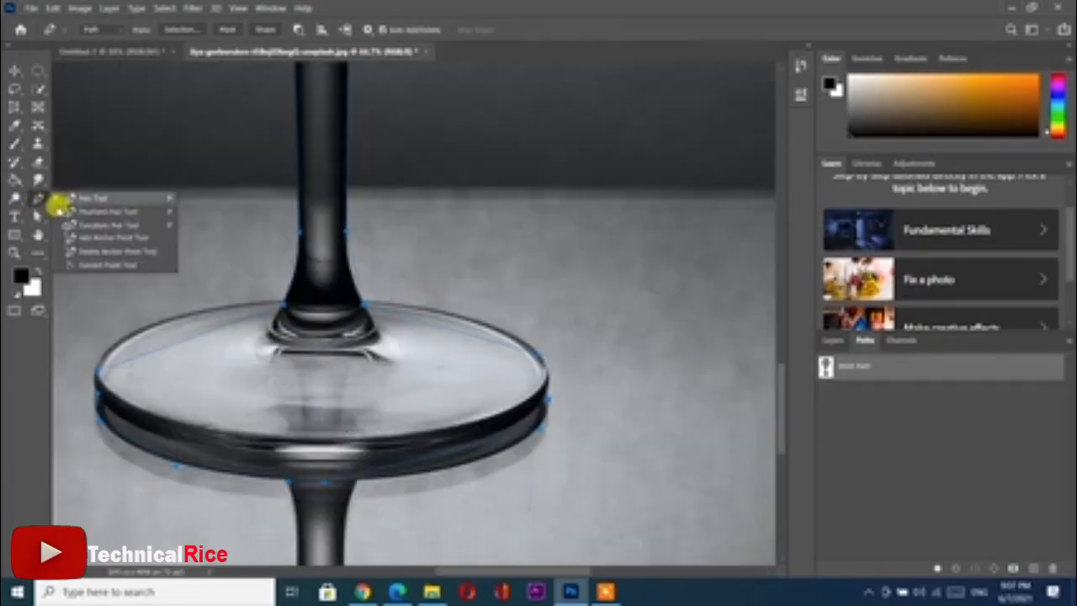
pyautogui.click(91, 265)
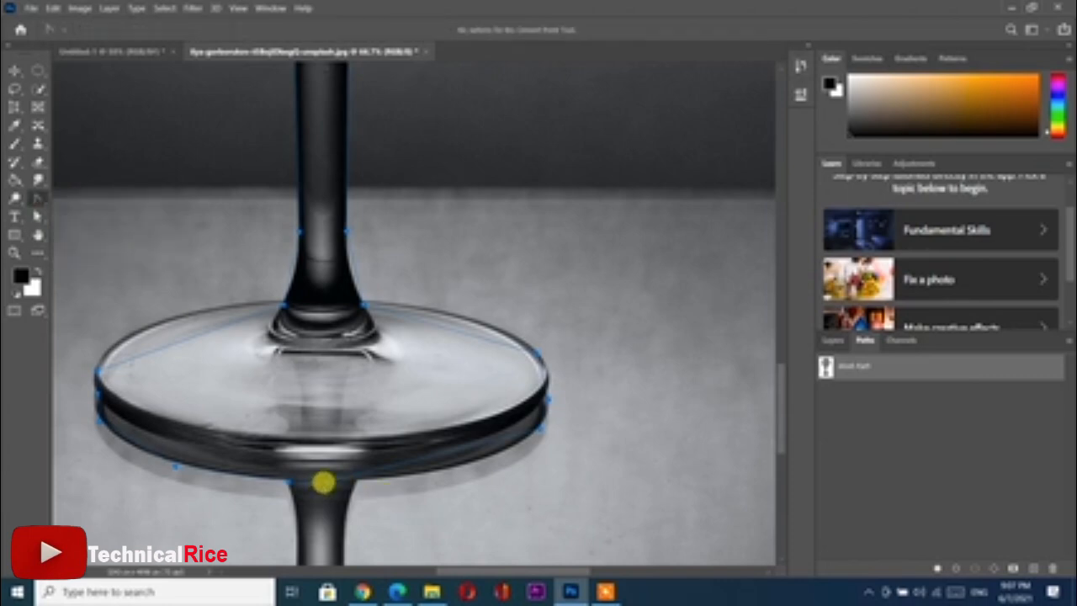
pyautogui.moveTo(324, 482); pyautogui.dragTo(359, 485)
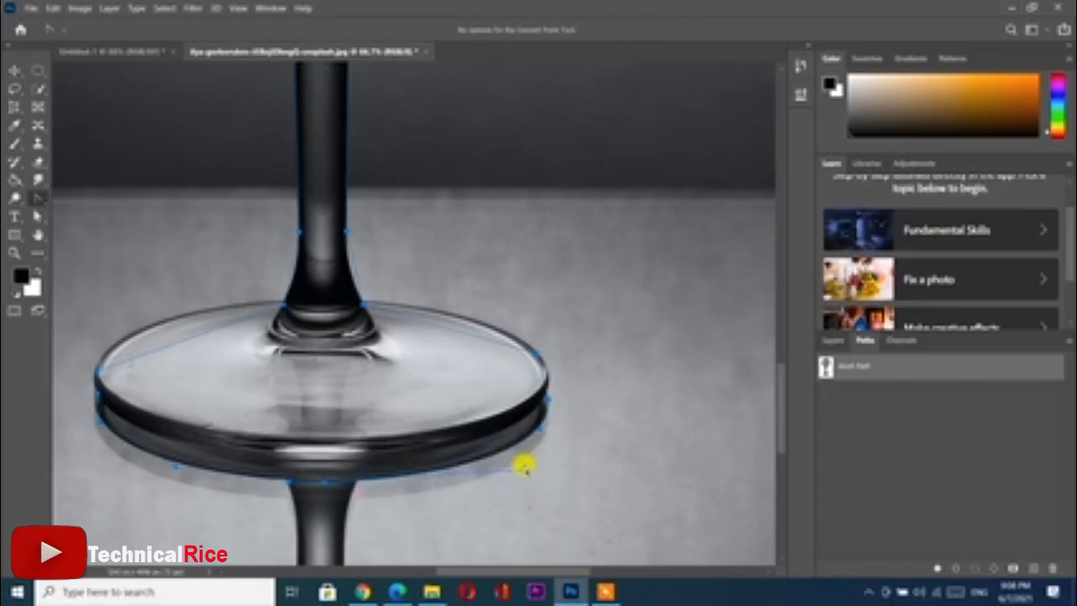
pyautogui.click(538, 428)
pyautogui.moveTo(538, 429)
pyautogui.mouseDown()
pyautogui.moveTo(550, 412)
pyautogui.moveTo(575, 421)
pyautogui.moveTo(548, 411)
pyautogui.mouseUp()
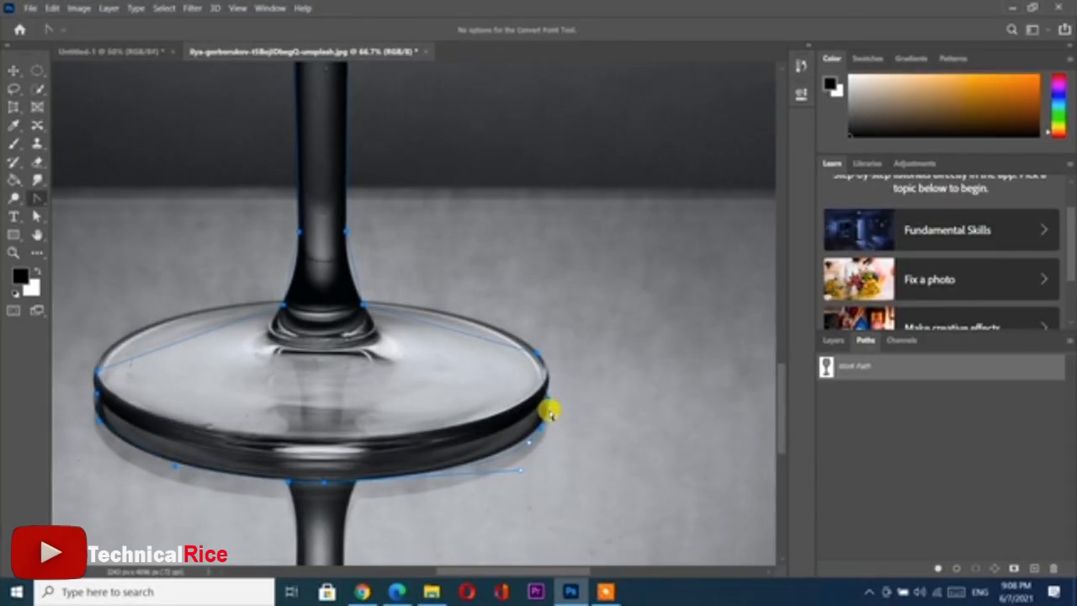
# Step: Curve the path along the base's upper-right edge and up the stem's right side with the Convert Point tool
pyautogui.moveTo(493, 391); pyautogui.dragTo(477, 407)
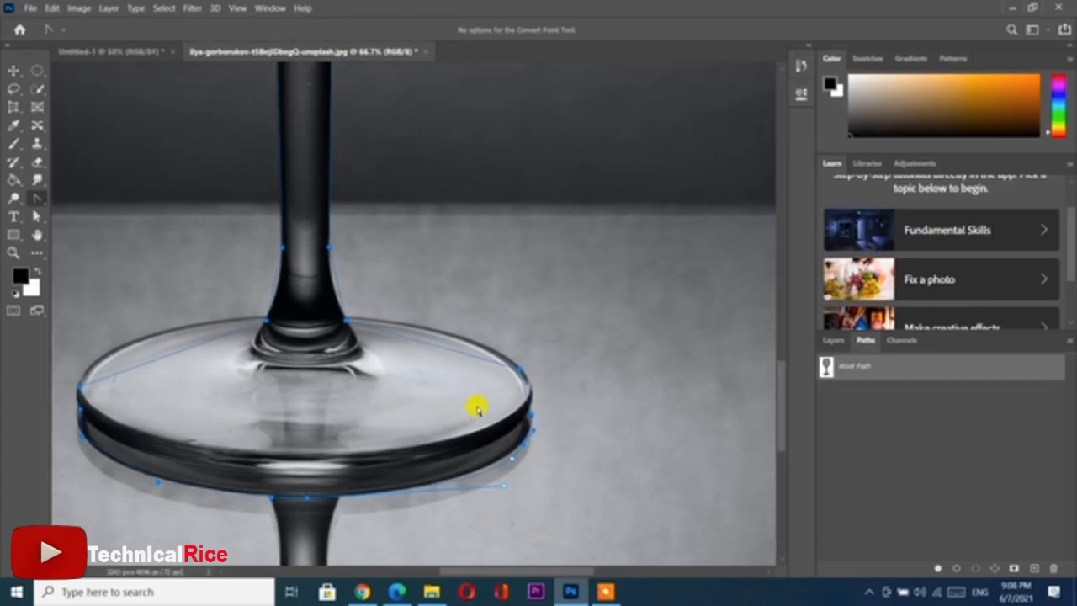
pyautogui.hotkey('ctrl', '+')
pyautogui.hotkey('ctrl', '+')
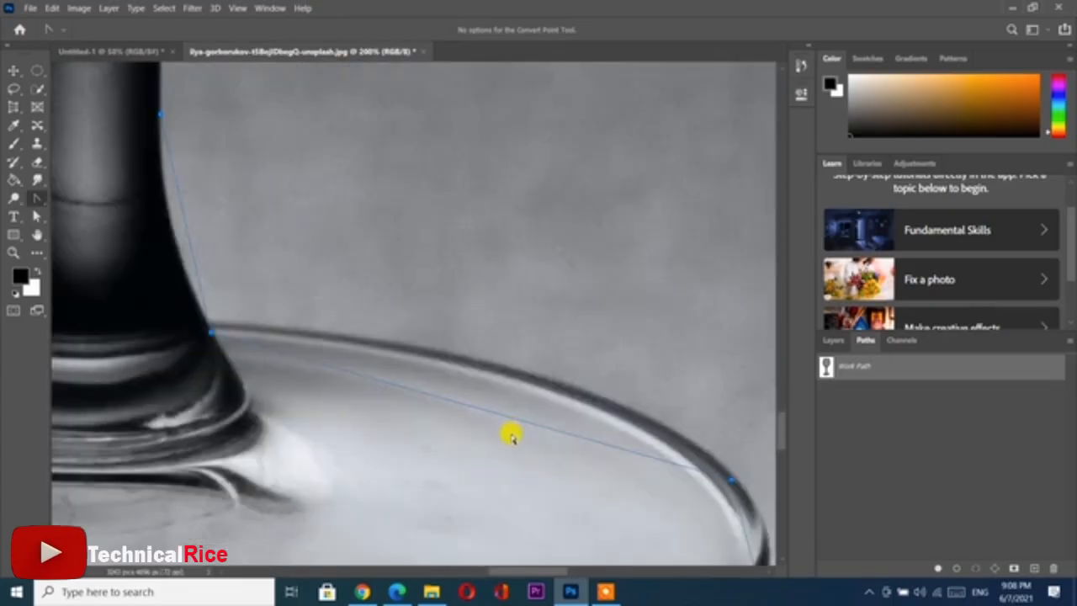
pyautogui.moveTo(509, 434); pyautogui.dragTo(367, 173)
pyautogui.moveTo(278, 138); pyautogui.dragTo(359, 208)
pyautogui.moveTo(145, 133); pyautogui.dragTo(198, 242)
pyautogui.moveTo(260, 411); pyautogui.dragTo(233, 321)
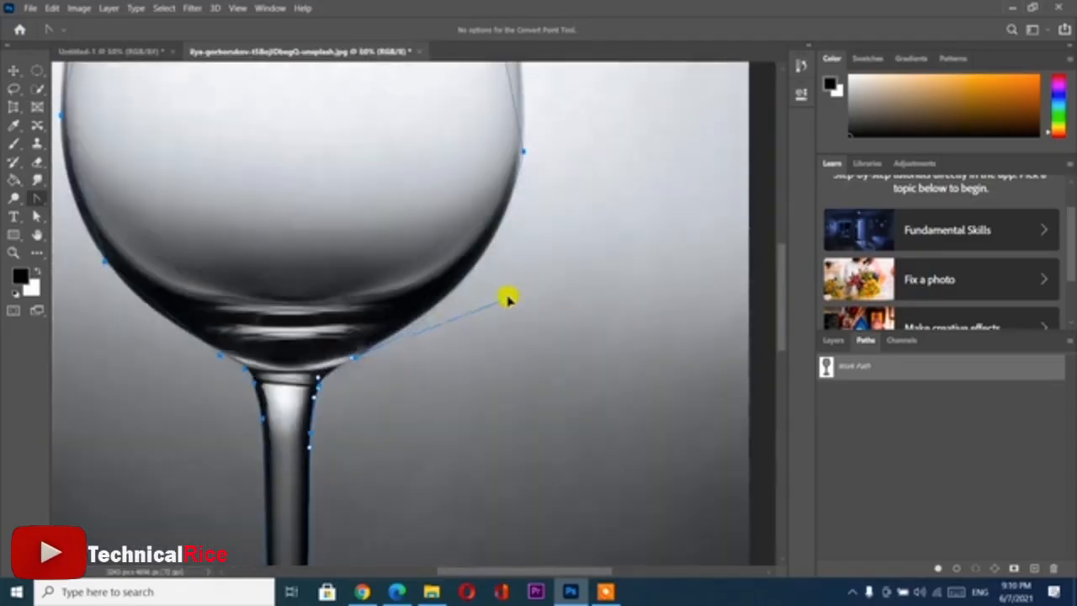
# Step: Curve the path along the bowl's right side and around the upper rim by pulling direction handles from its anchors
pyautogui.moveTo(367, 417); pyautogui.dragTo(409, 329)
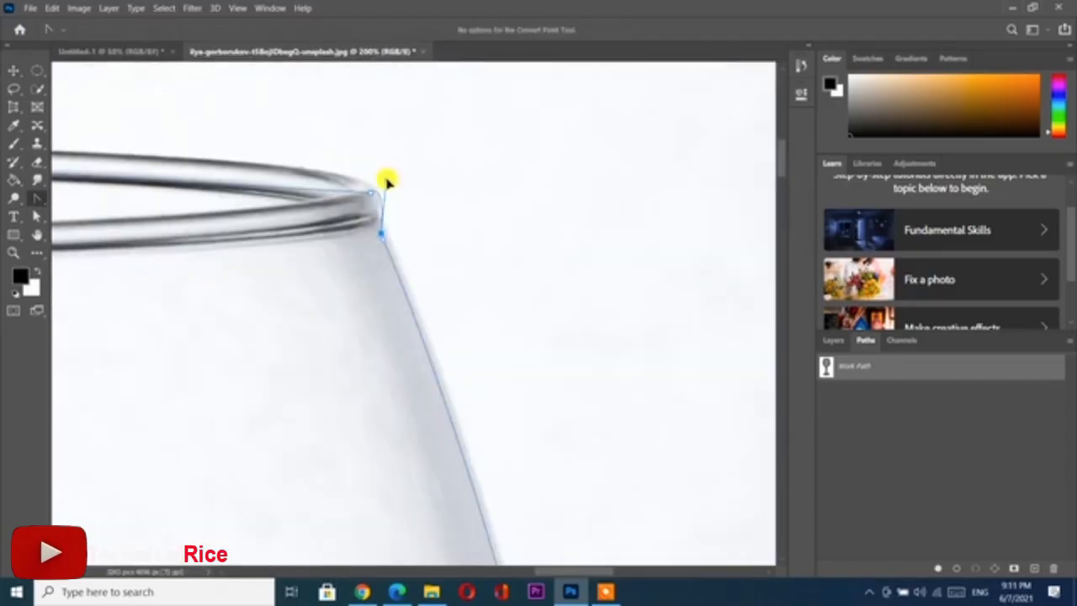
pyautogui.moveTo(384, 176); pyautogui.dragTo(717, 289)
pyautogui.moveTo(399, 272); pyautogui.dragTo(84, 259)
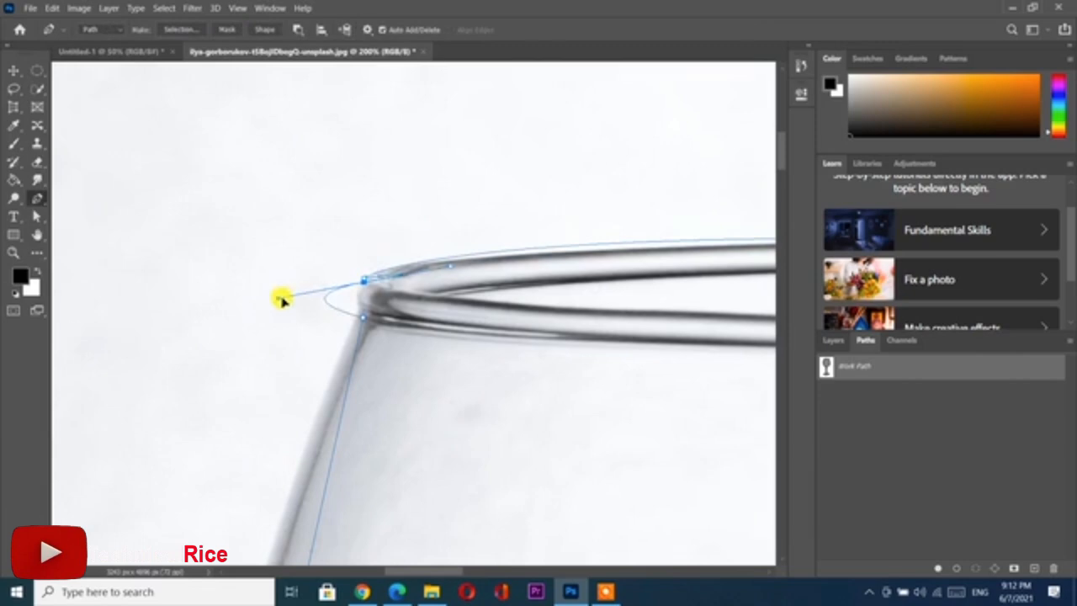
pyautogui.moveTo(281, 295); pyautogui.dragTo(376, 274)
# Step: Curve the path down the bowl's left side, around the neck and along the stem to the base
pyautogui.scroll(-2, 376, 274)
pyautogui.moveTo(361, 204); pyautogui.dragTo(221, 384)
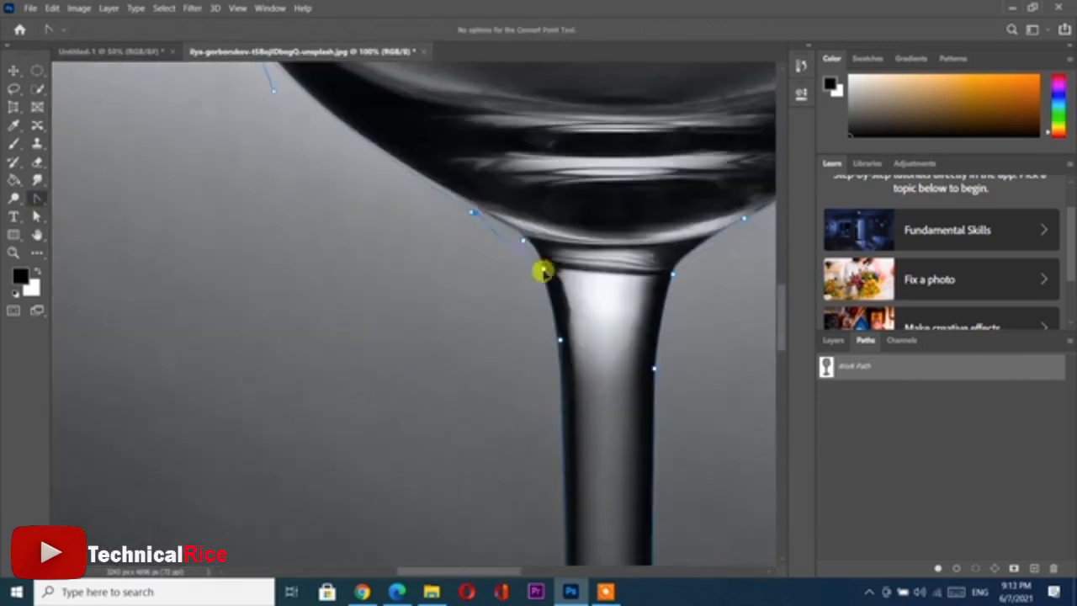
pyautogui.moveTo(544, 269); pyautogui.dragTo(548, 308)
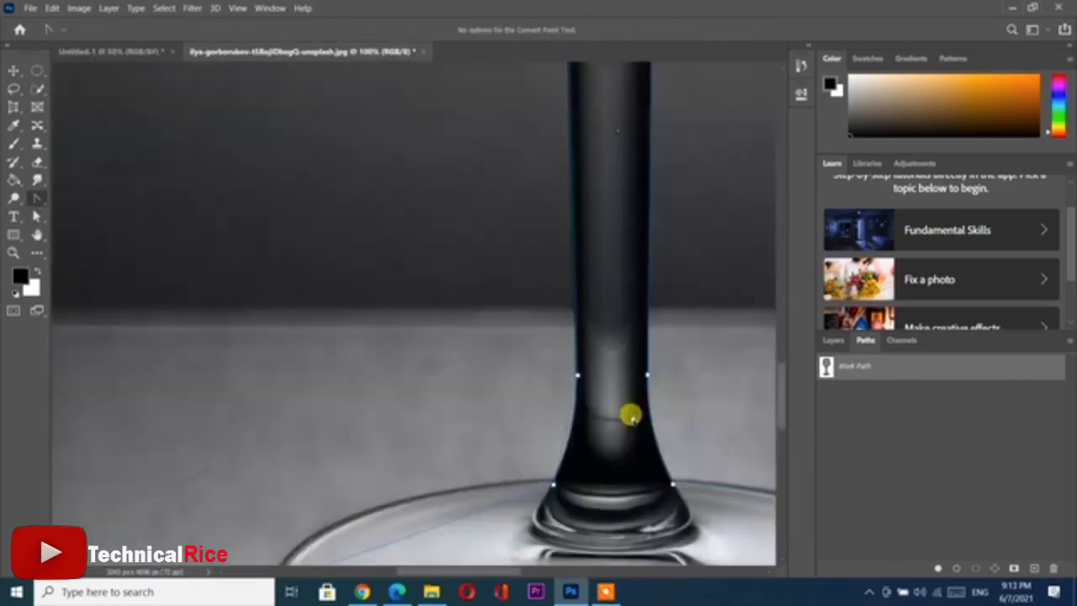
pyautogui.scroll(-3, 630, 415)
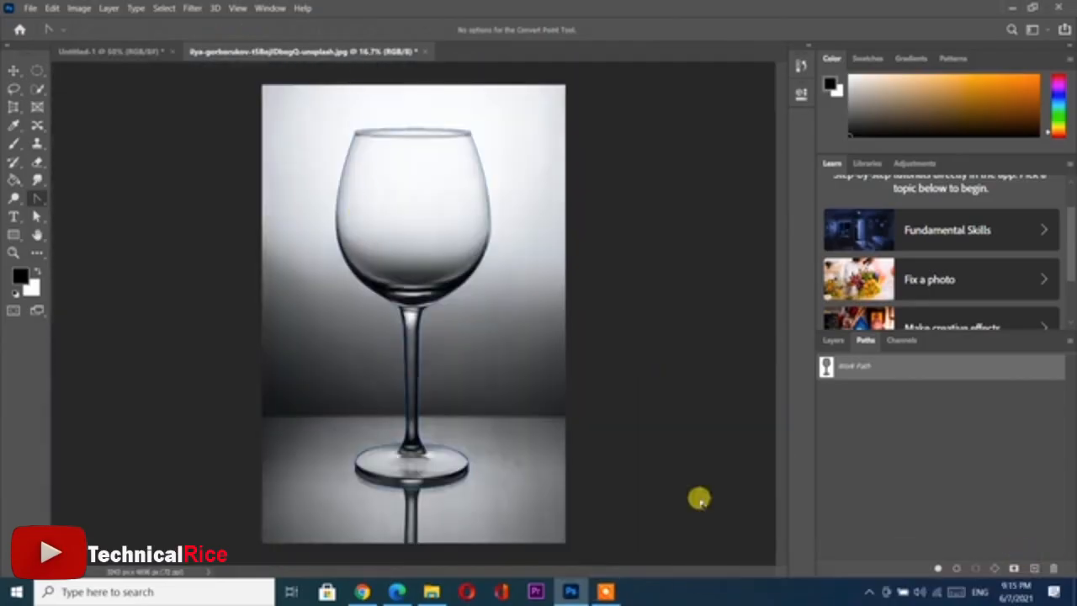
pyautogui.hotkey('ctrl', '+')
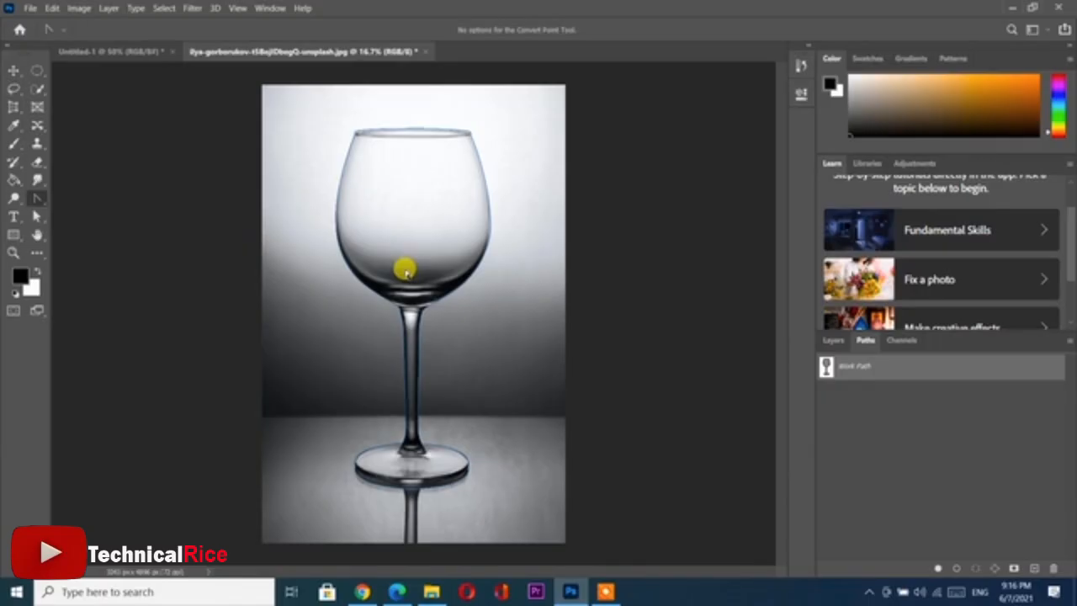
# Step: Compare the document's path list with its layers, leaving the layers shown
pyautogui.click(831, 340)
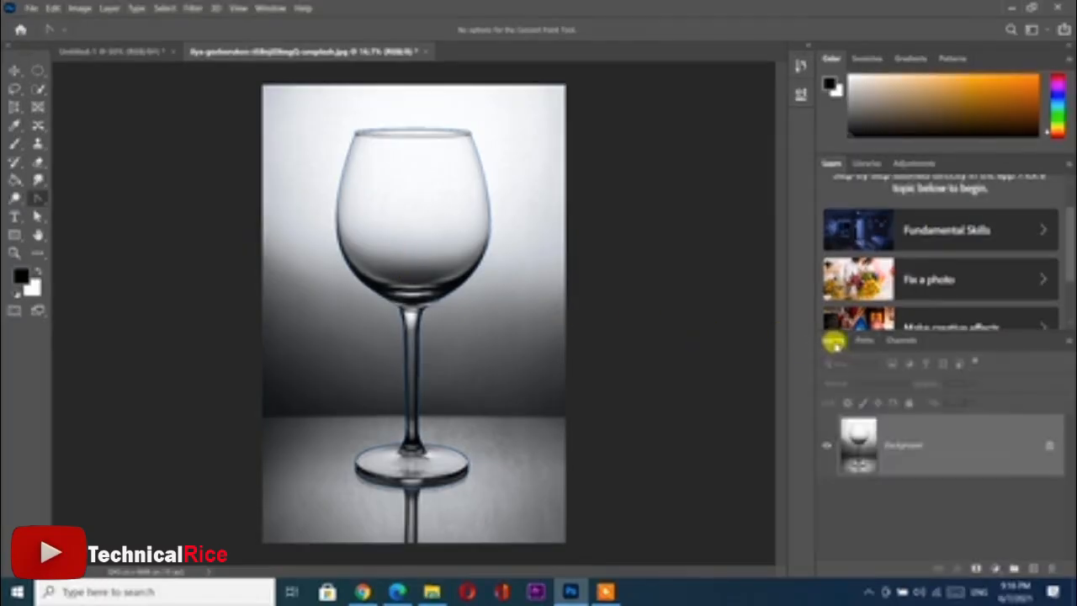
pyautogui.click(863, 340)
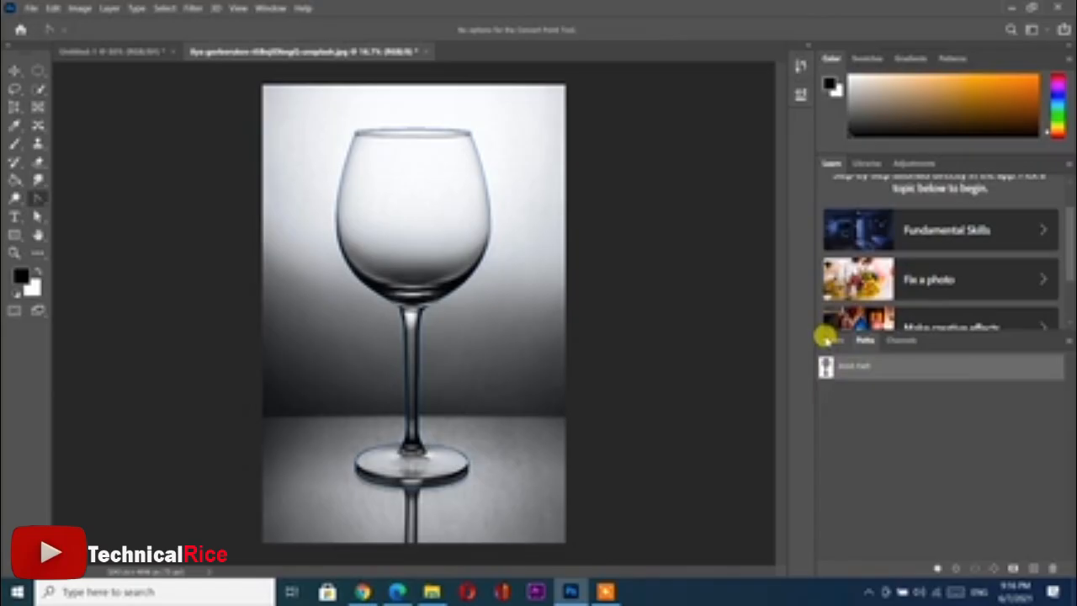
pyautogui.click(826, 338)
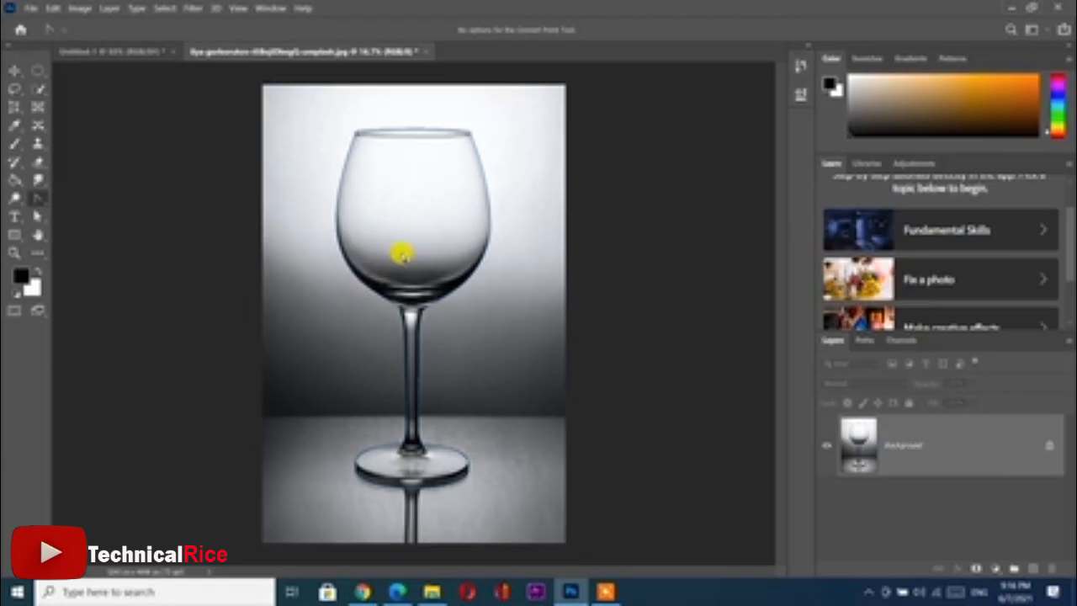
# Step: Activate the Pen tool and convert the glass path into a new anti-aliased selection
pyautogui.rightClick(402, 254)
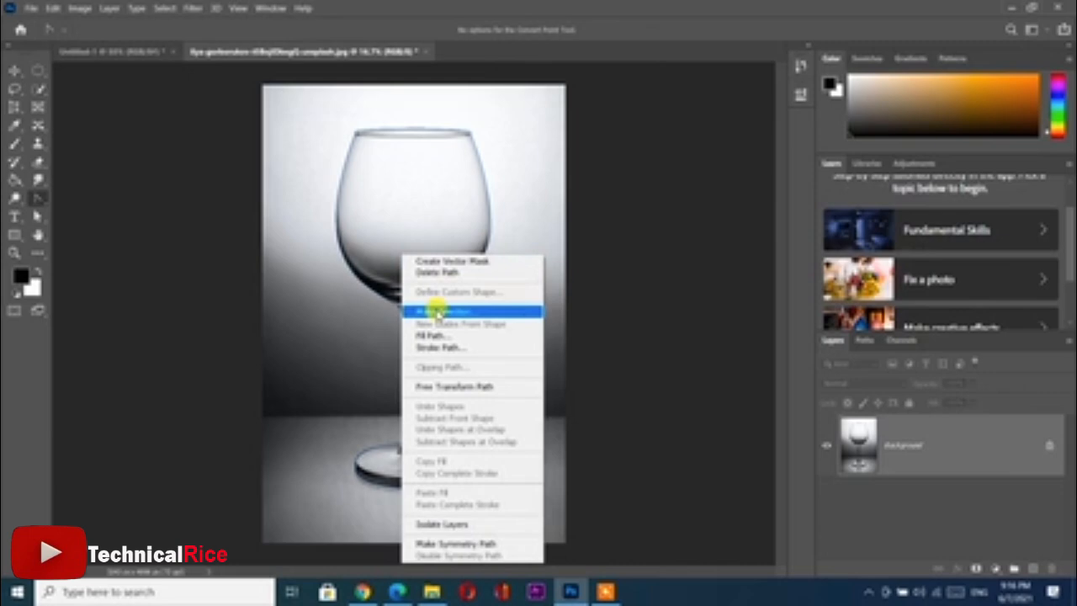
pyautogui.click(43, 202)
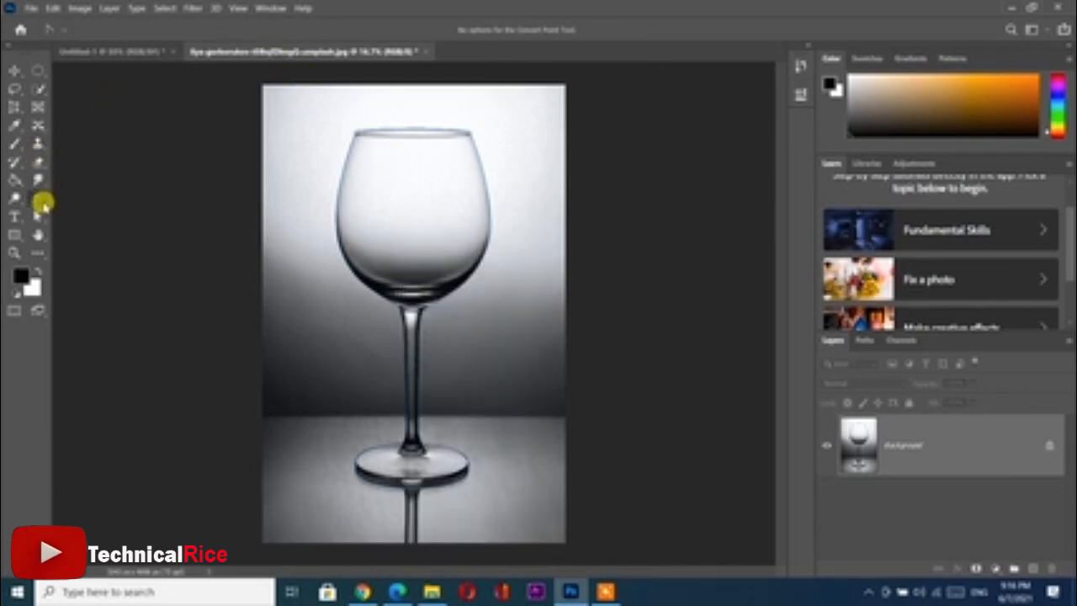
pyautogui.rightClick(39, 199)
pyautogui.click(84, 197)
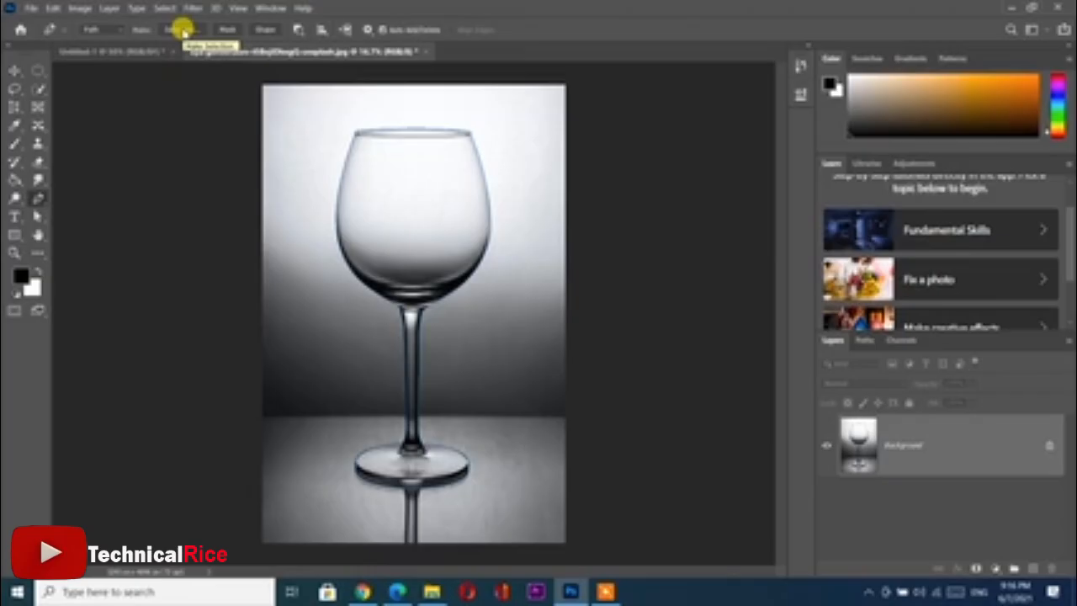
pyautogui.rightClick(355, 179)
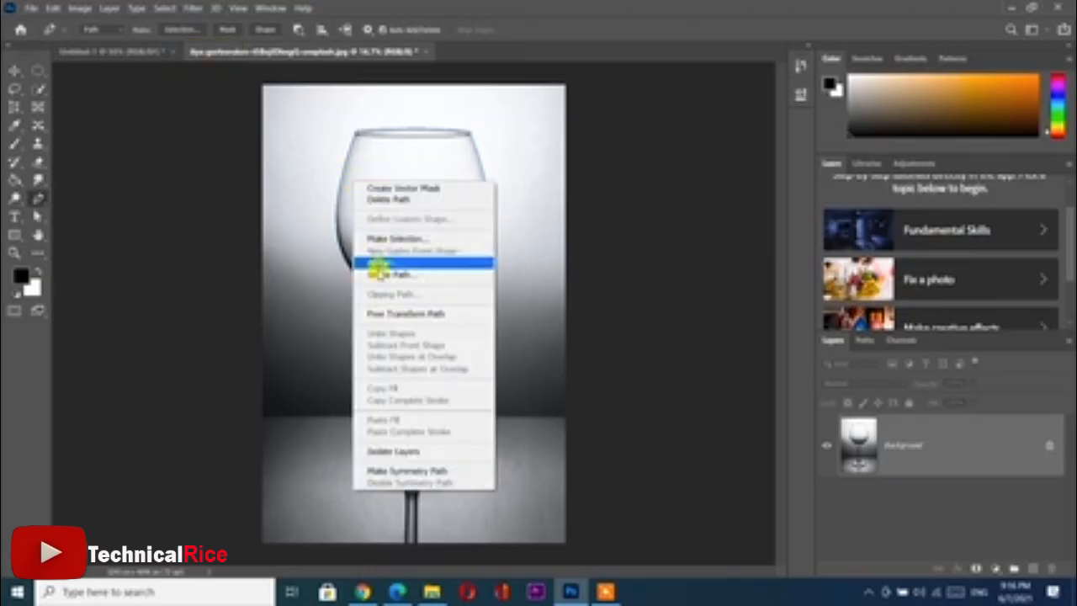
pyautogui.click(401, 238)
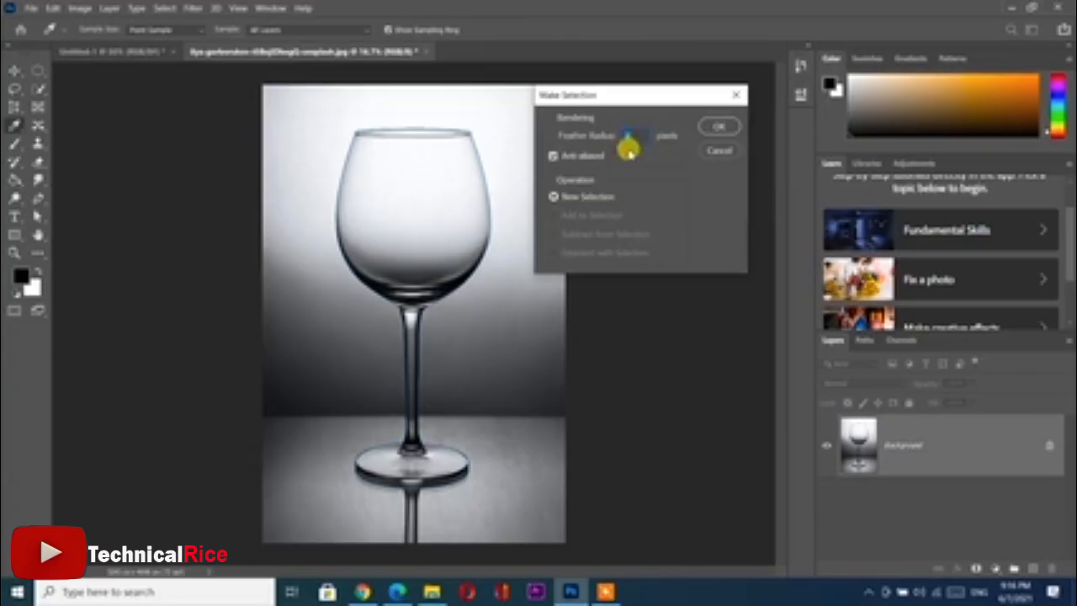
pyautogui.click(716, 126)
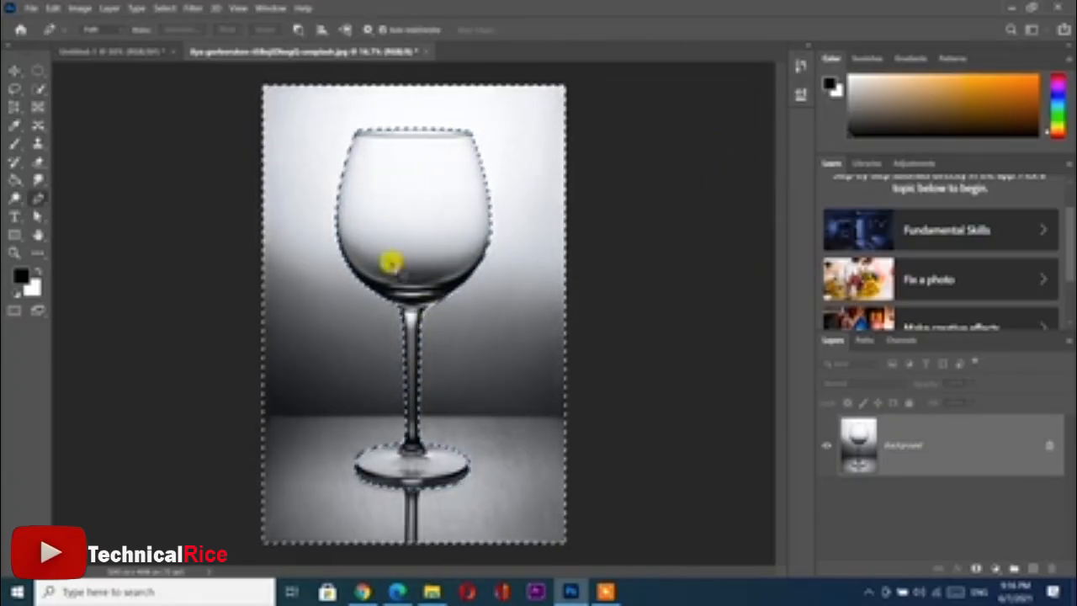
pyautogui.press('v')
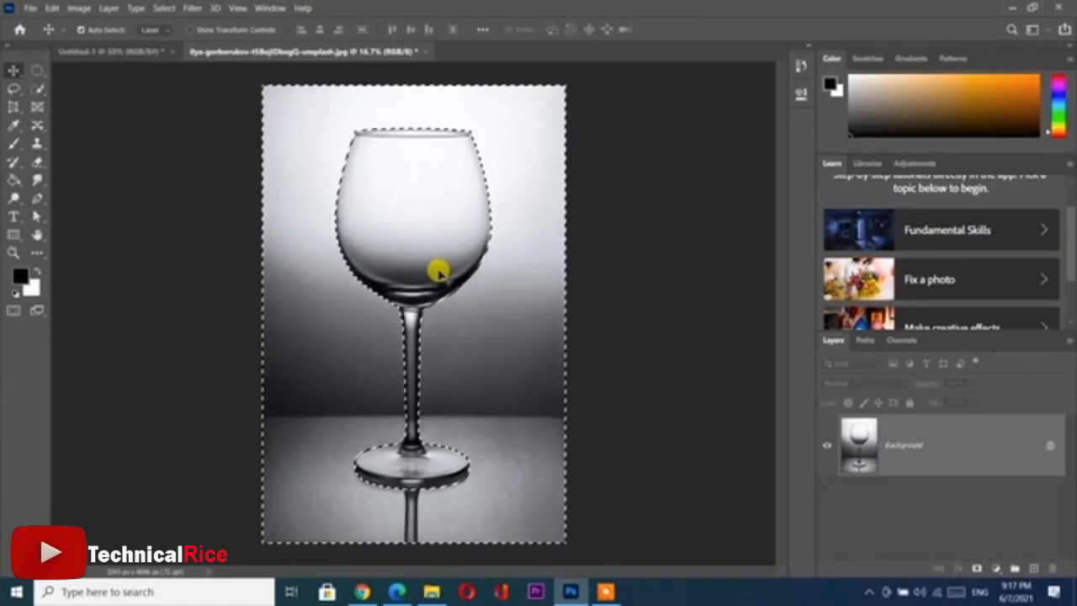
pyautogui.hotkey('shift', 'F5')
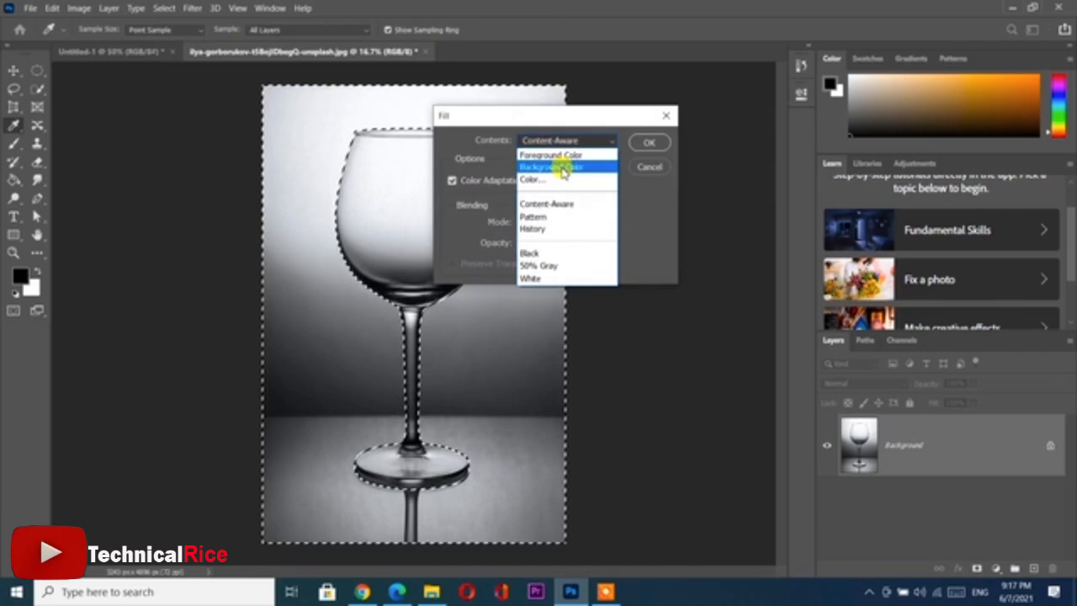
pyautogui.click(661, 172)
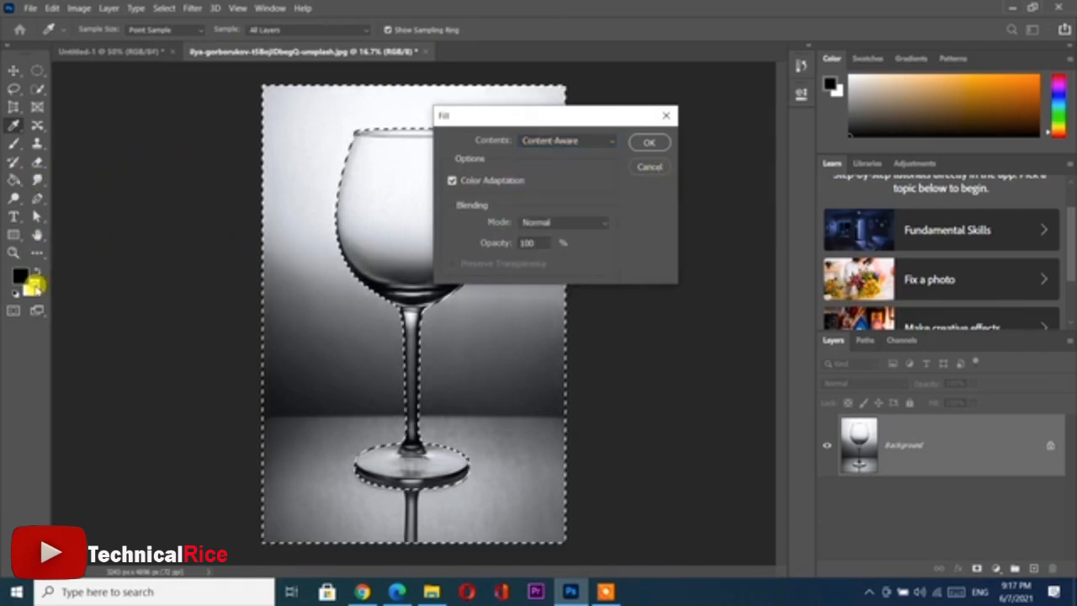
pyautogui.click(645, 166)
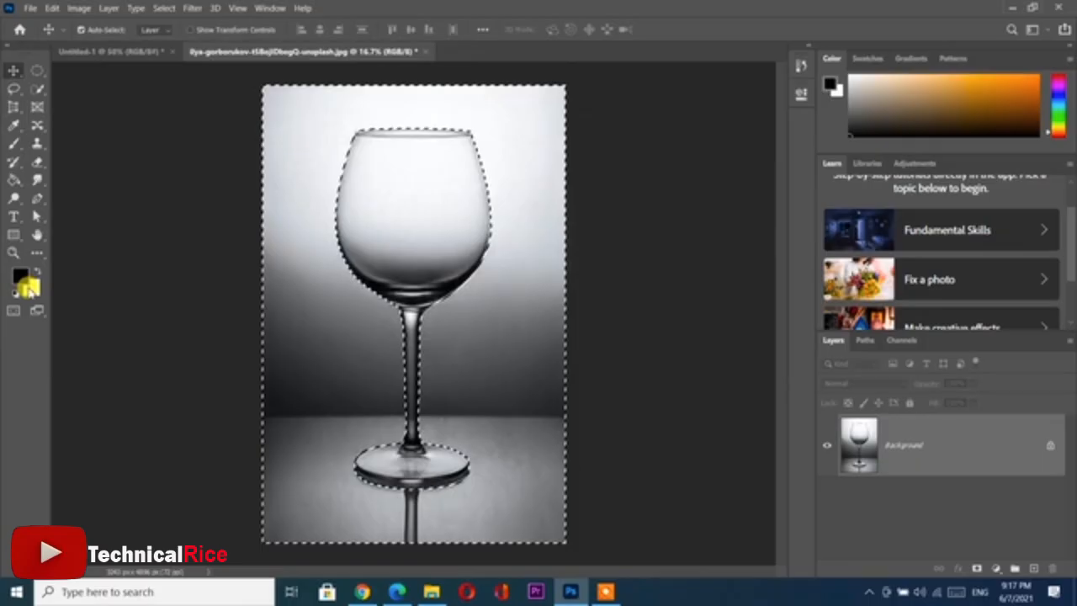
# Step: Set the background color to orange (R 248, G 140, B 0)
pyautogui.click(28, 288)
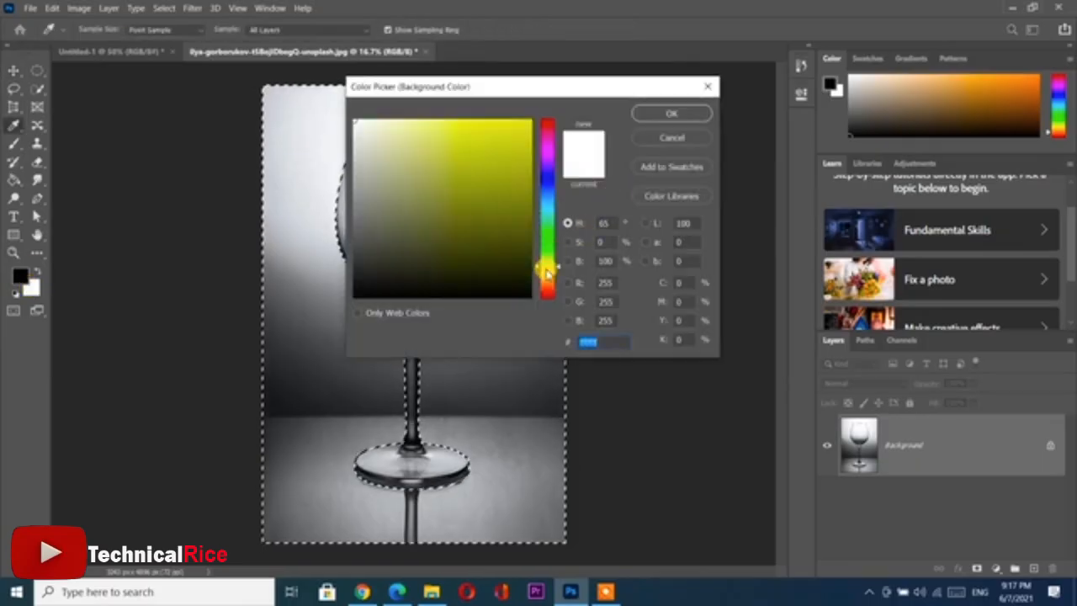
pyautogui.click(504, 132)
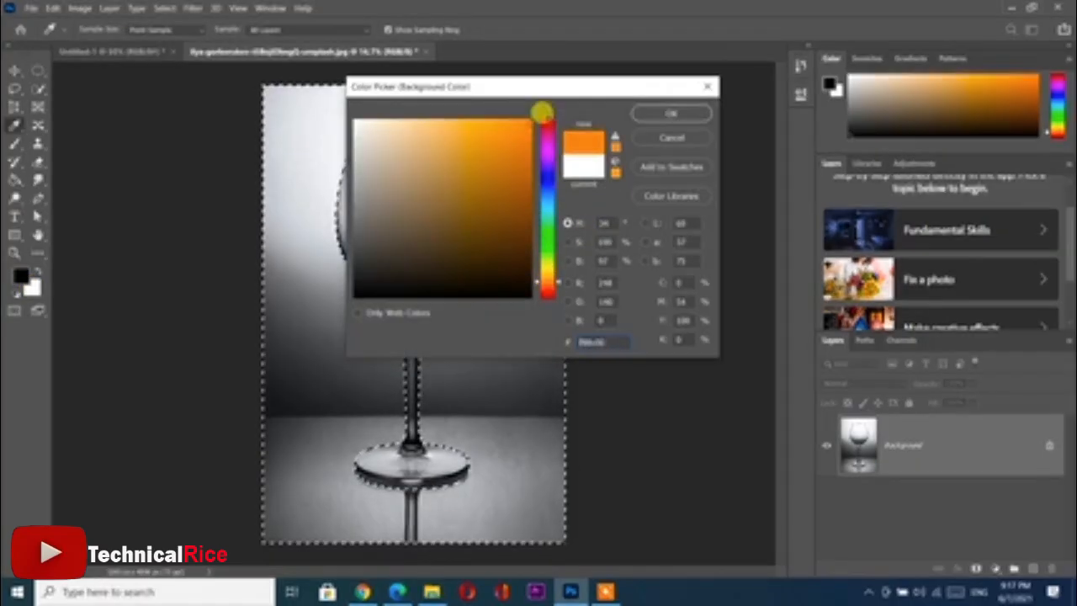
pyautogui.click(672, 113)
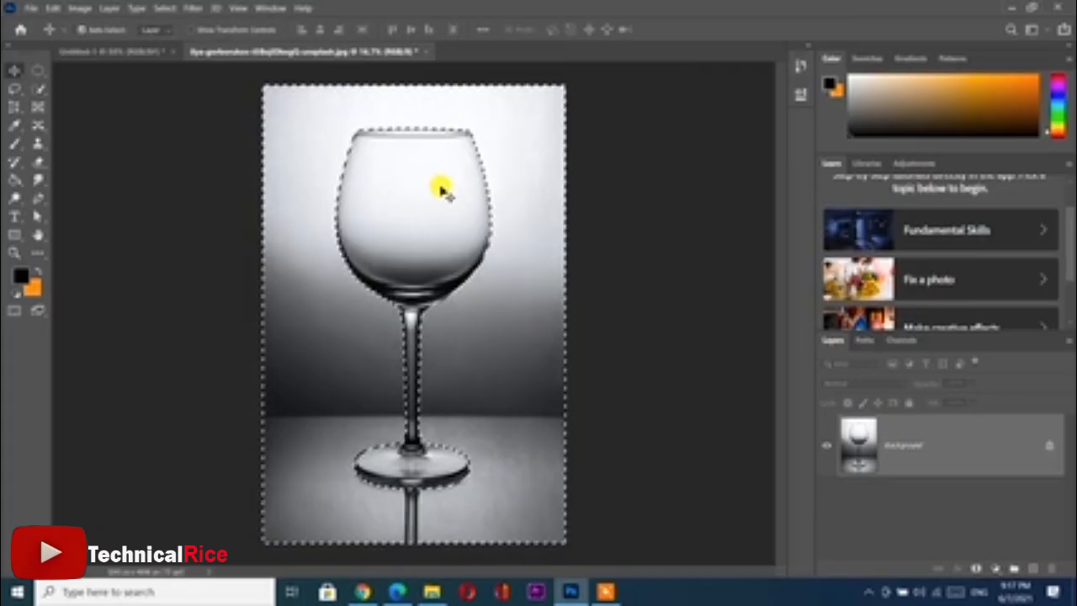
# Step: Fill the selected area around the glass with the background color and deselect
pyautogui.hotkey('shift', 'F5')
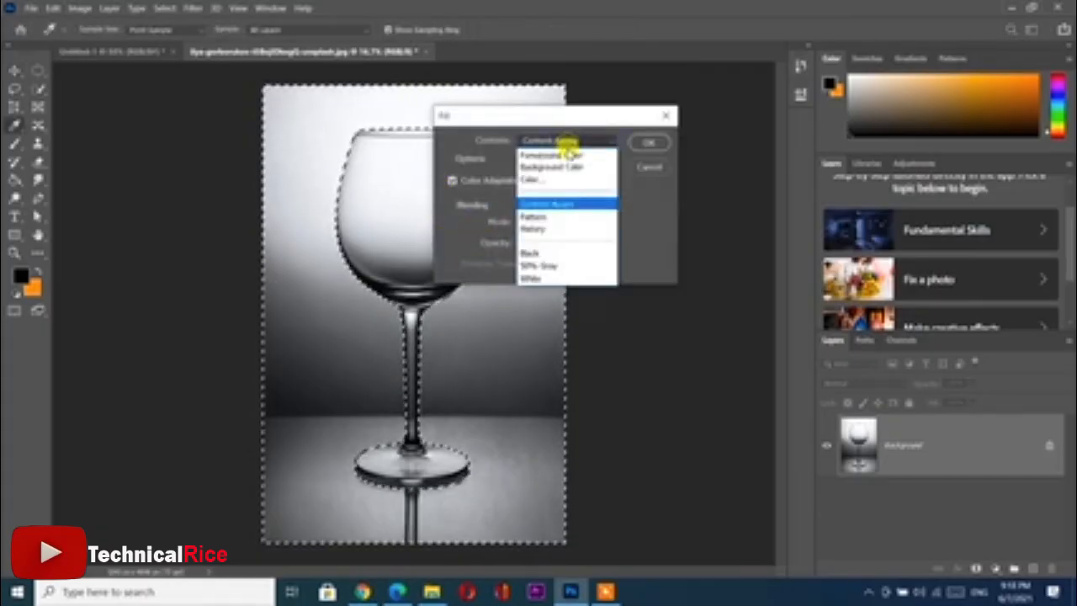
pyautogui.click(562, 166)
pyautogui.click(647, 143)
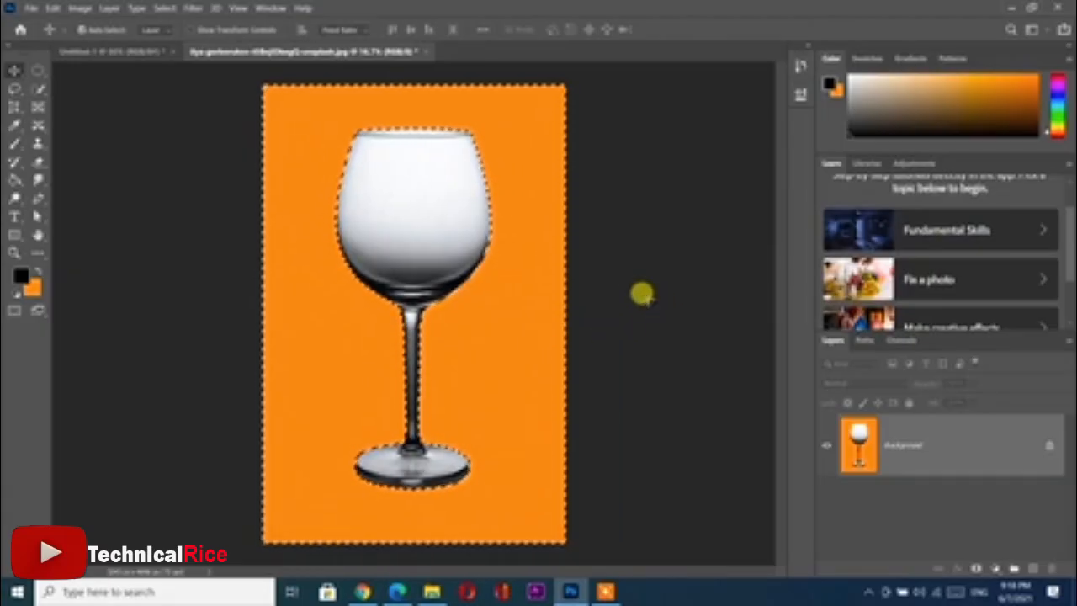
pyautogui.hotkey('ctrl', 'd')
# Step: Inspect the cut-out edge along the neck and stem of the glass at pixel level
pyautogui.scroll(5, 413, 255)
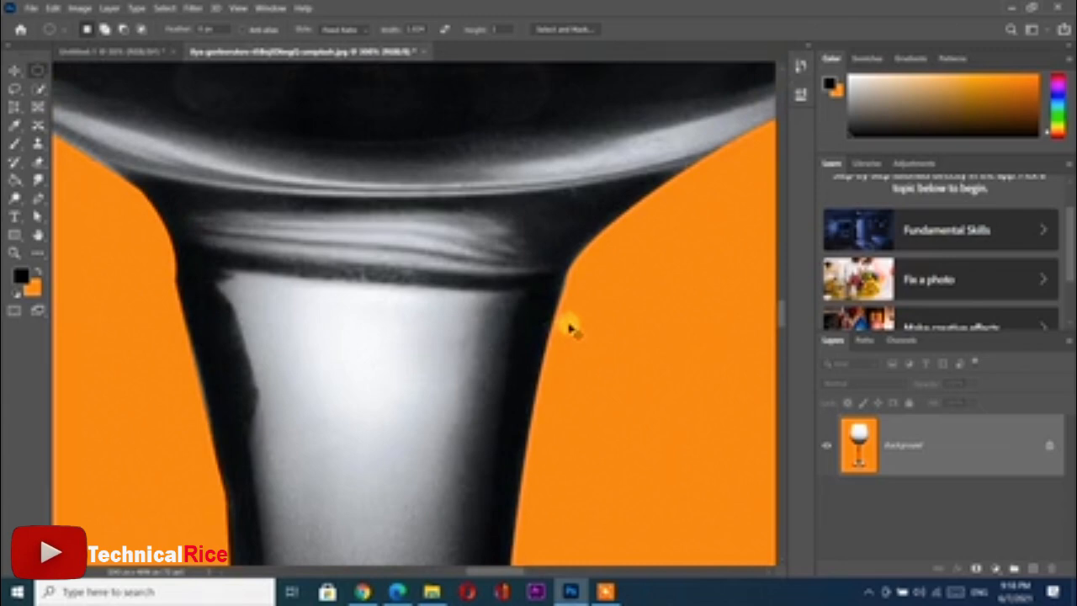
pyautogui.scroll(1, 569, 328)
pyautogui.scroll(2, 464, 404)
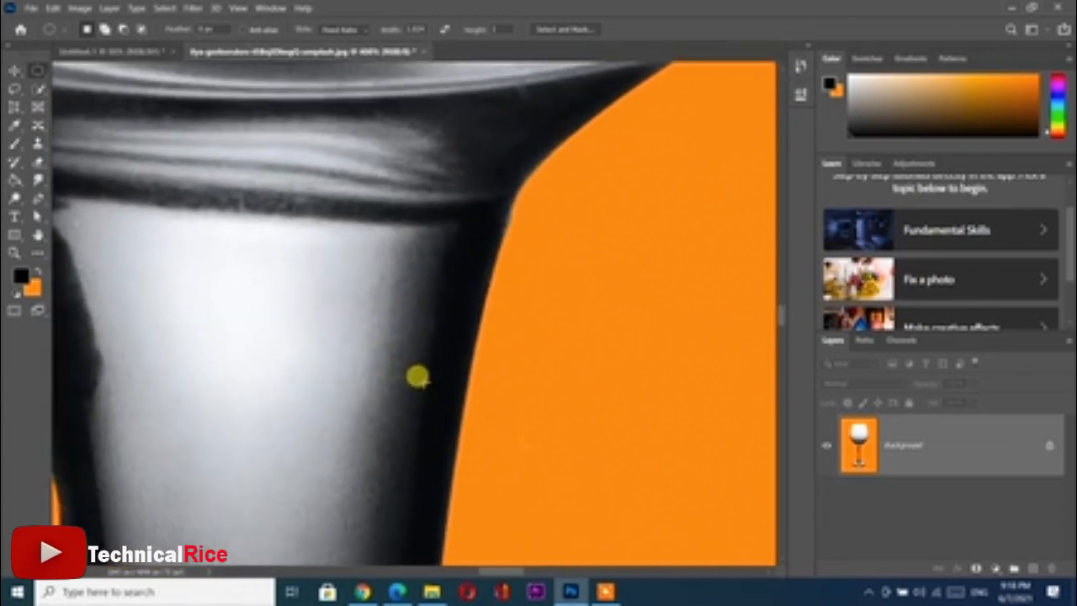
pyautogui.scroll(3, 553, 354)
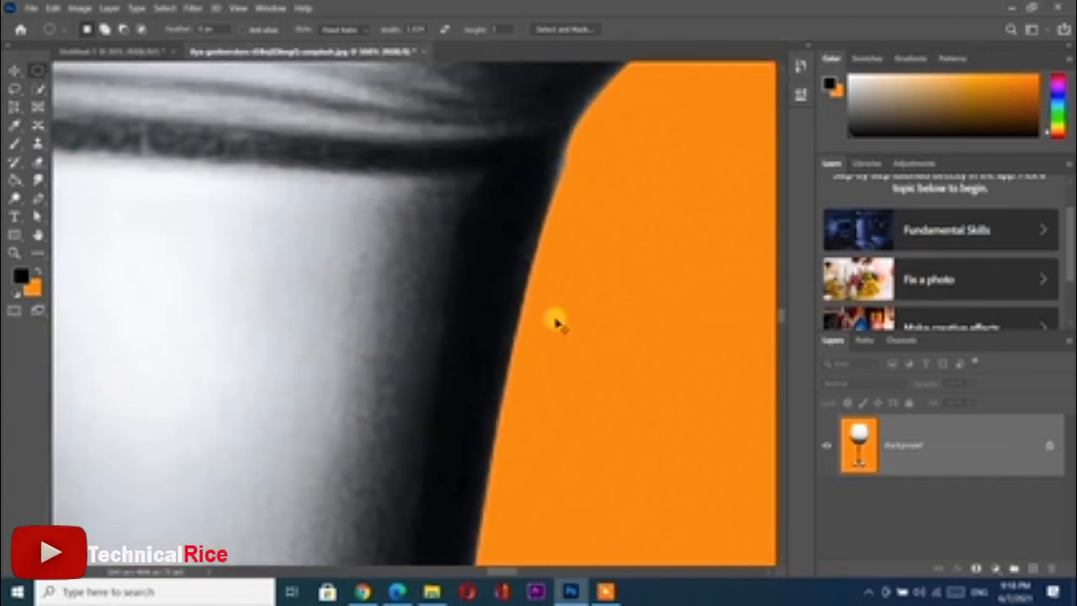
pyautogui.hotkey('ctrl', '+')
pyautogui.hotkey('ctrl', '+')
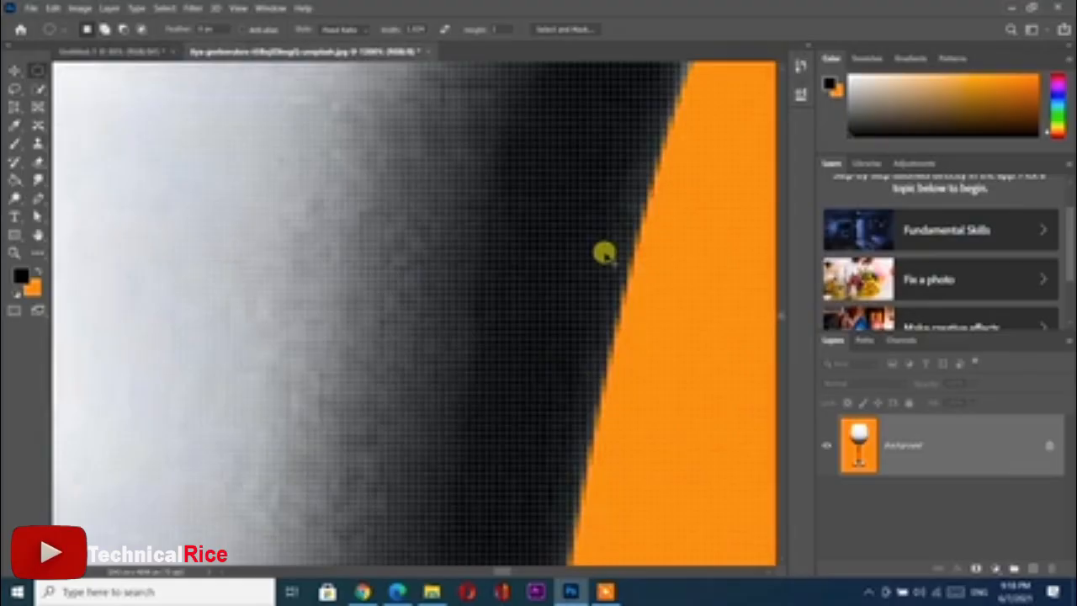
pyautogui.hotkey('ctrl', '-')
pyautogui.hotkey('ctrl', '-')
pyautogui.hotkey('ctrl', '-')
pyautogui.scroll(-5, 604, 254)
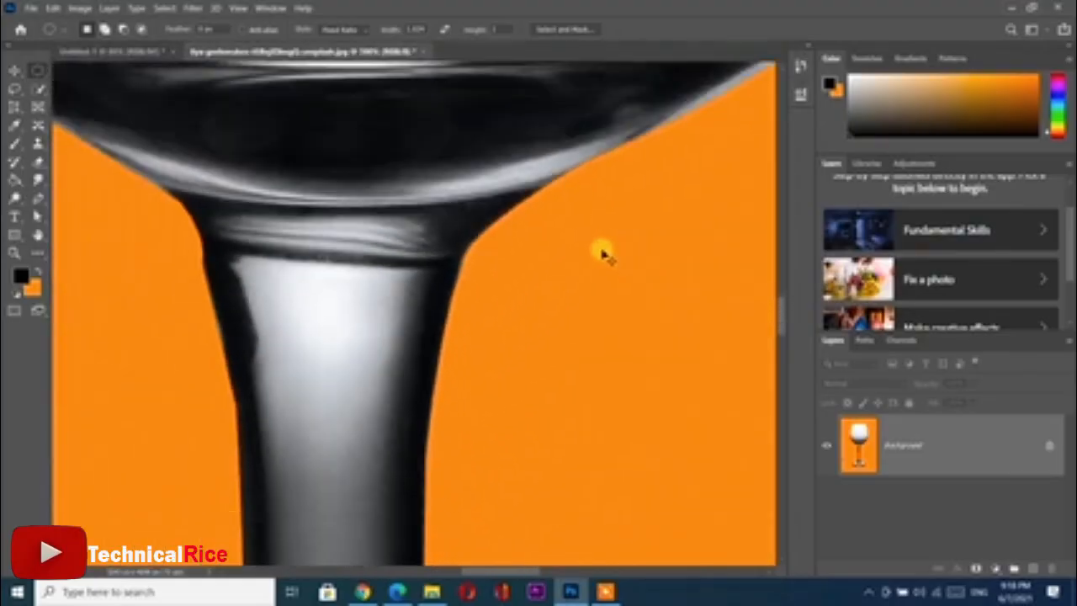
pyautogui.scroll(-6, 604, 254)
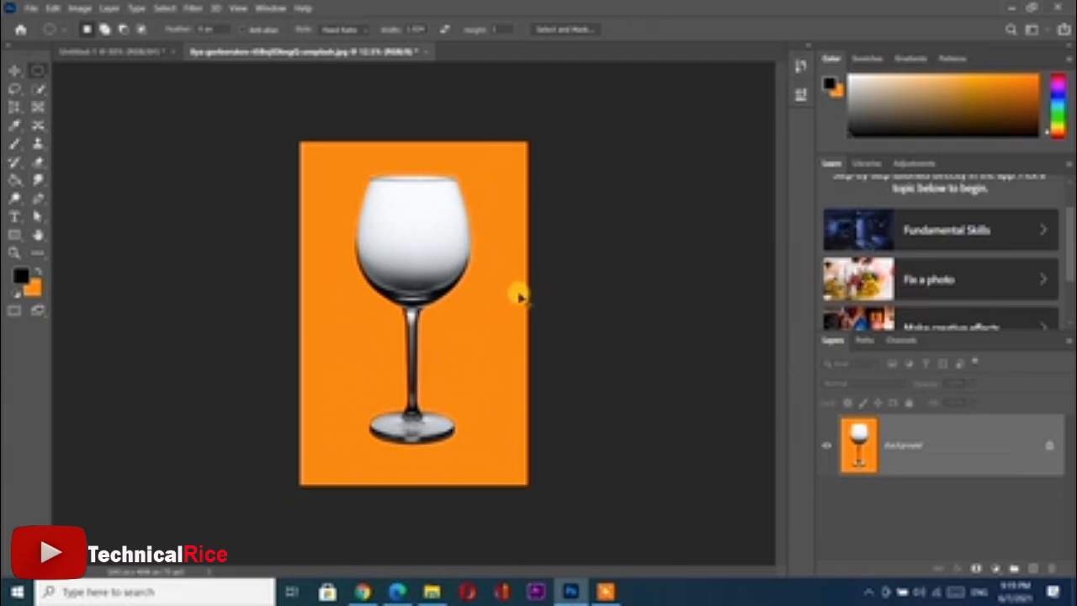
# Step: Review the glass outline against the orange fill where the bowl joins the stem
pyautogui.hotkey('ctrl', '+')
pyautogui.hotkey('ctrl', '+')
pyautogui.hotkey('ctrl', '+')
pyautogui.hotkey('ctrl', '+')
pyautogui.hotkey('ctrl', '+')
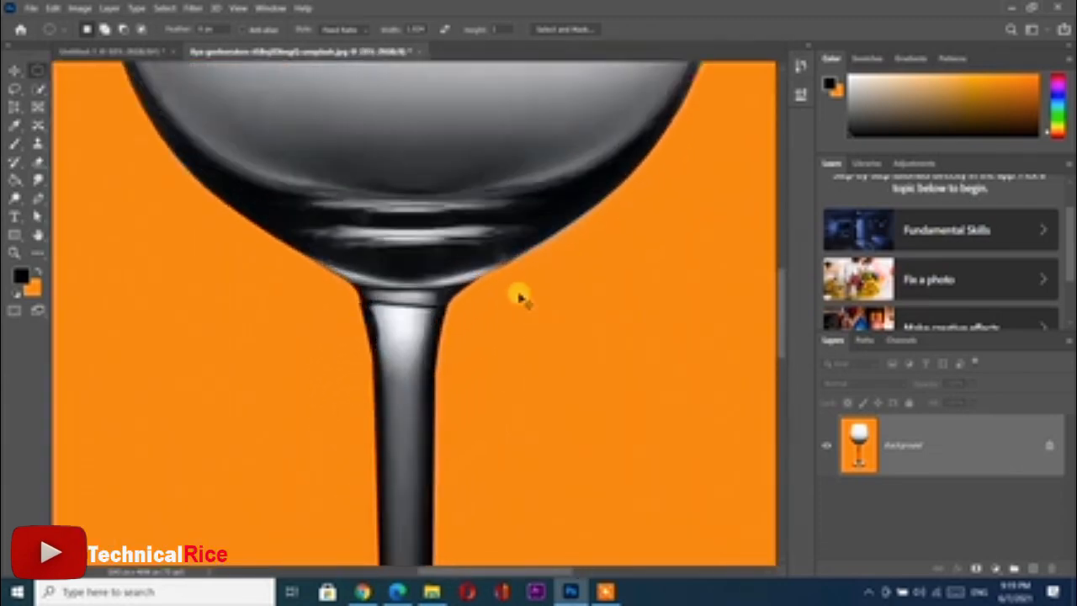
pyautogui.hotkey('ctrl', '-')
pyautogui.hotkey('ctrl', '-')
pyautogui.hotkey('ctrl', '-')
pyautogui.hotkey('ctrl', '-')
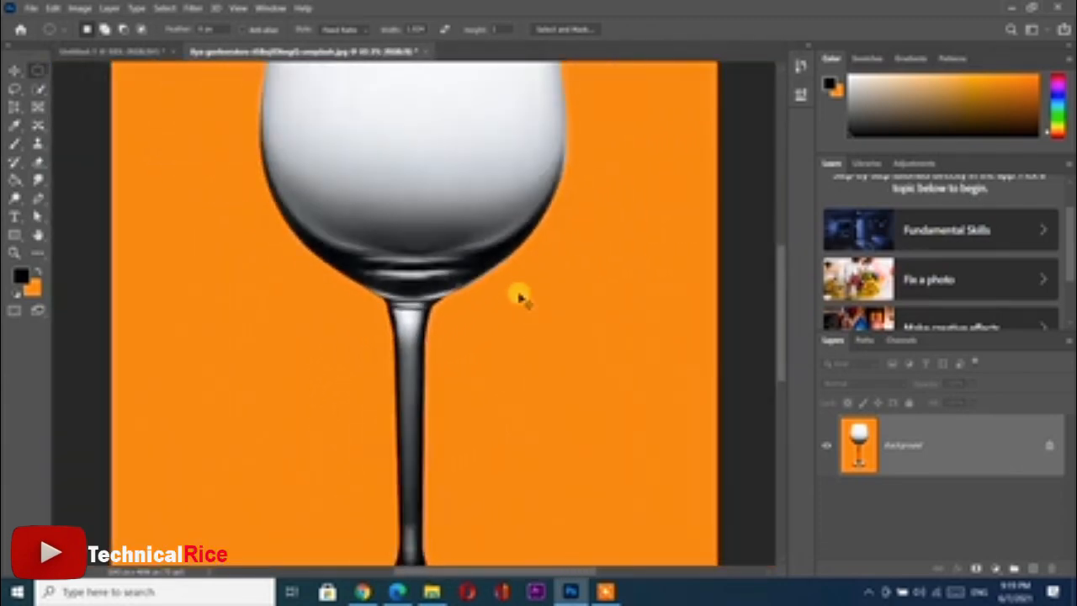
# Step: Examine the cut-out edge where the bowl meets the stem up close, and the whole glass on its orange background
pyautogui.hotkey('ctrl', '+')
pyautogui.hotkey('ctrl', '+')
pyautogui.hotkey('ctrl', '+')
pyautogui.hotkey('ctrl', '+')
pyautogui.hotkey('ctrl', '+')
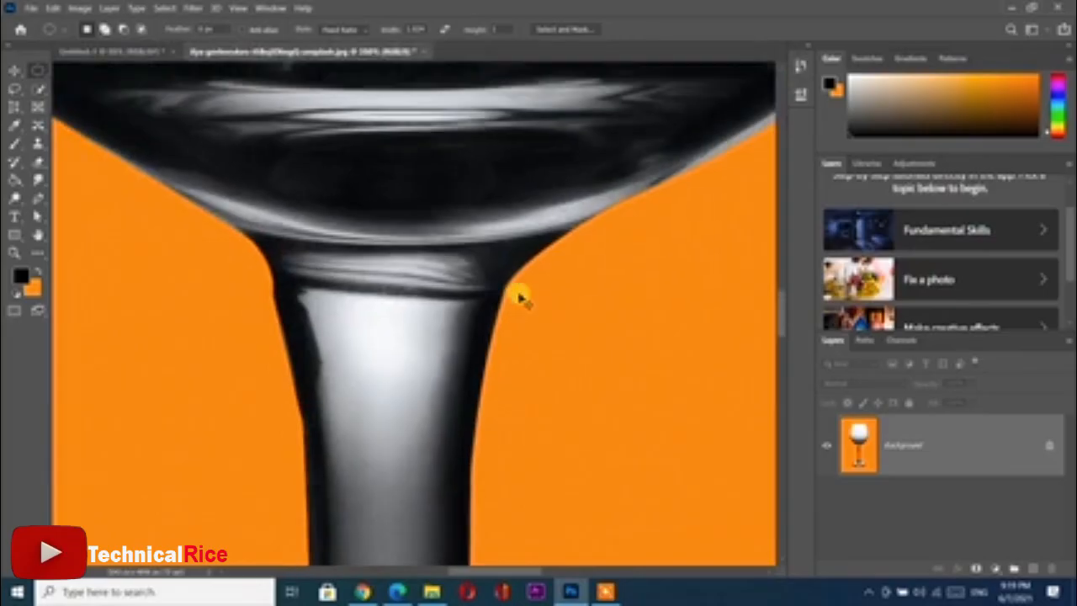
pyautogui.hotkey('ctrl', '-')
pyautogui.hotkey('ctrl', '-')
pyautogui.hotkey('ctrl', '-')
pyautogui.hotkey('ctrl', '-')
pyautogui.hotkey('ctrl', '-')
pyautogui.hotkey('ctrl', '-')
pyautogui.hotkey('ctrl', '-')
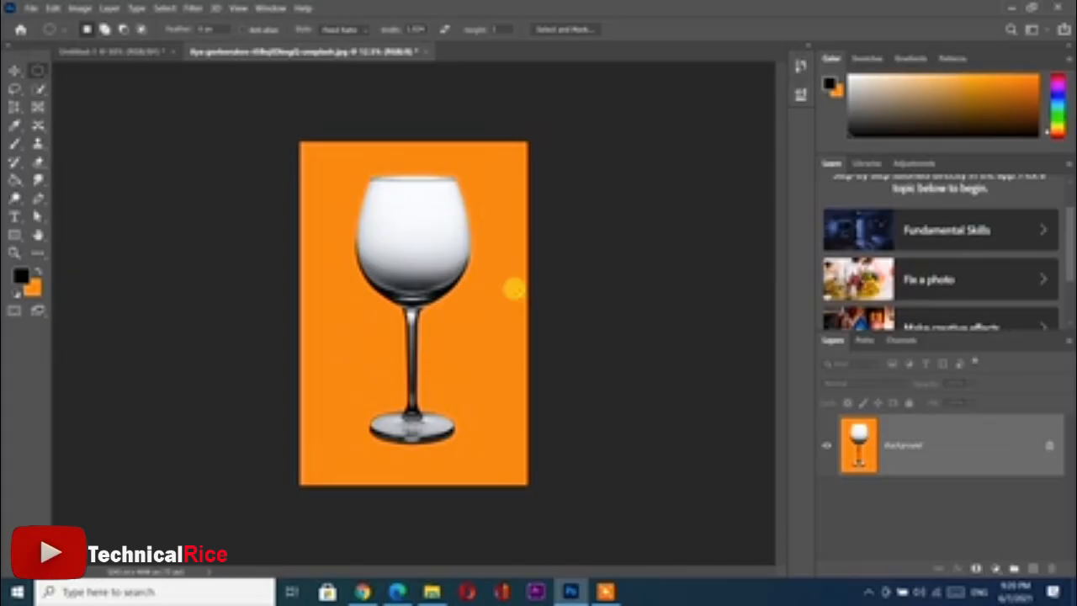
# Step: Activate the Pen tool and review its path operation, alignment and arrangement options
pyautogui.moveTo(39, 200); pyautogui.dragTo(65, 197)
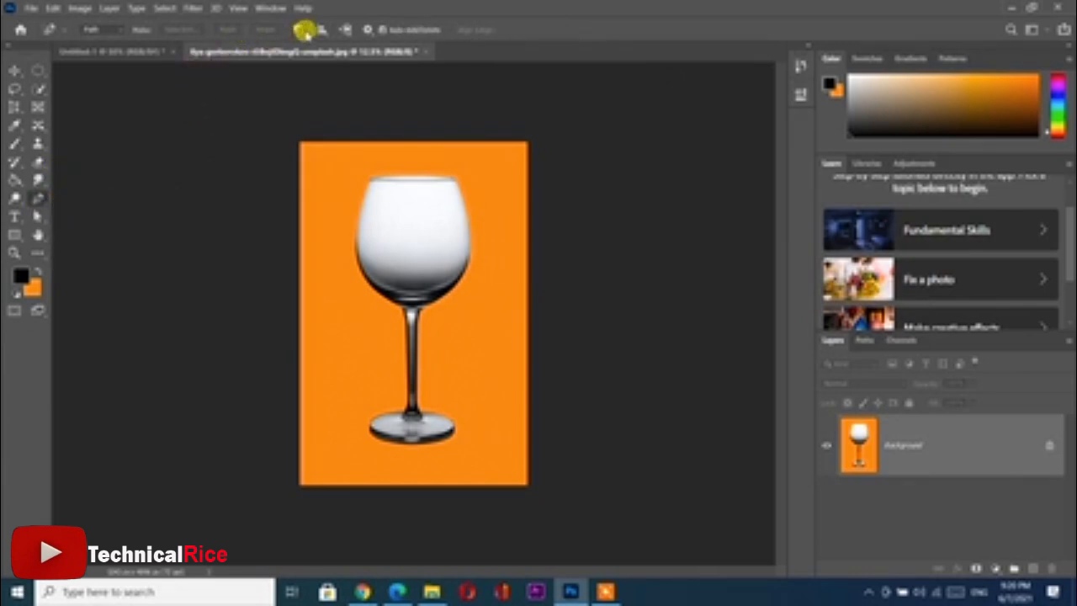
pyautogui.click(299, 30)
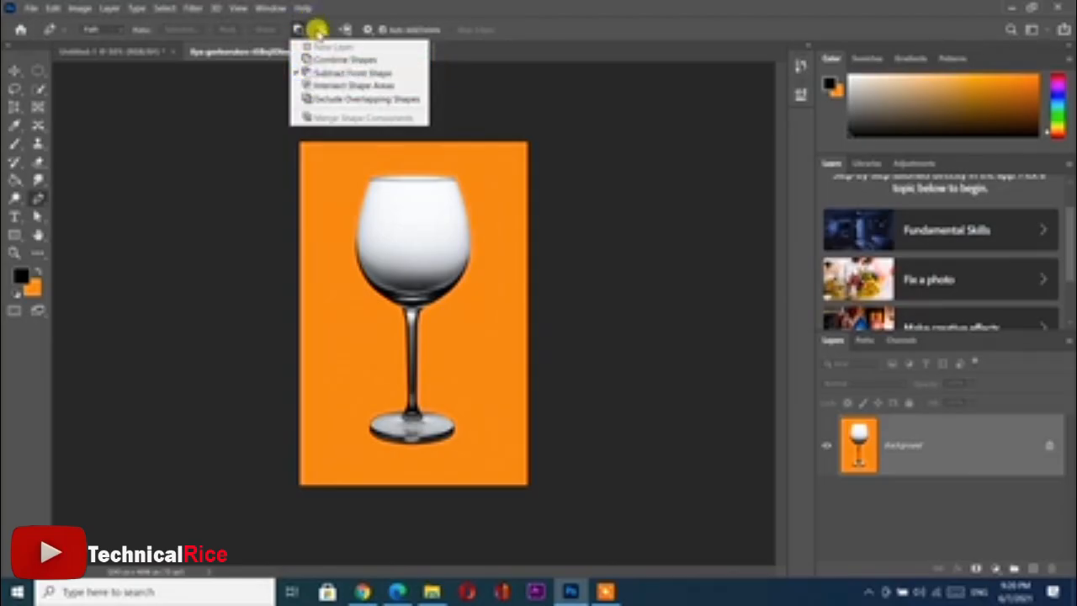
pyautogui.click(318, 30)
pyautogui.click(345, 29)
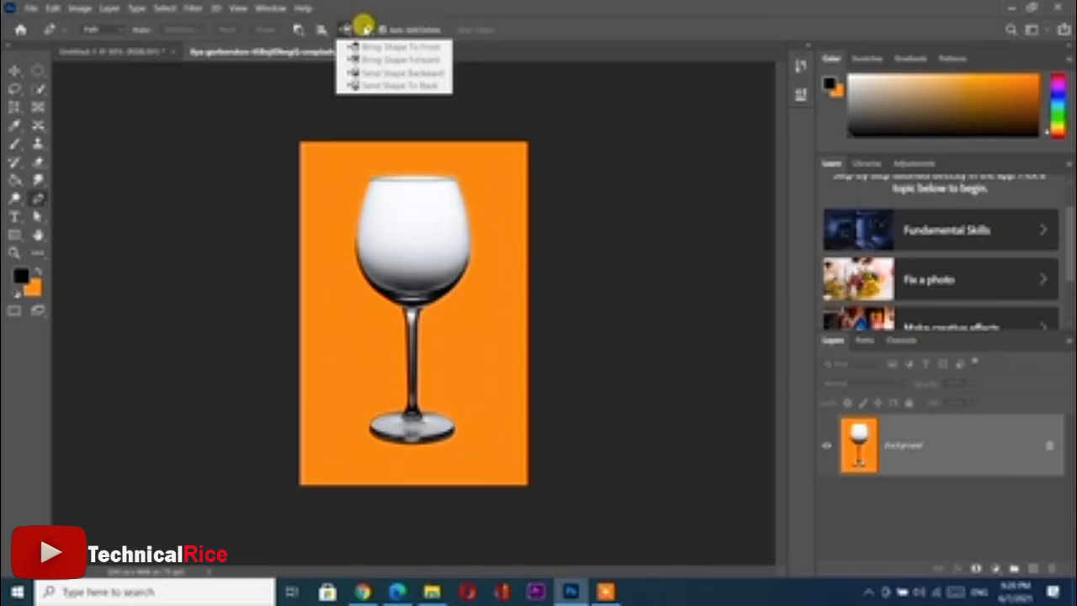
pyautogui.click(348, 28)
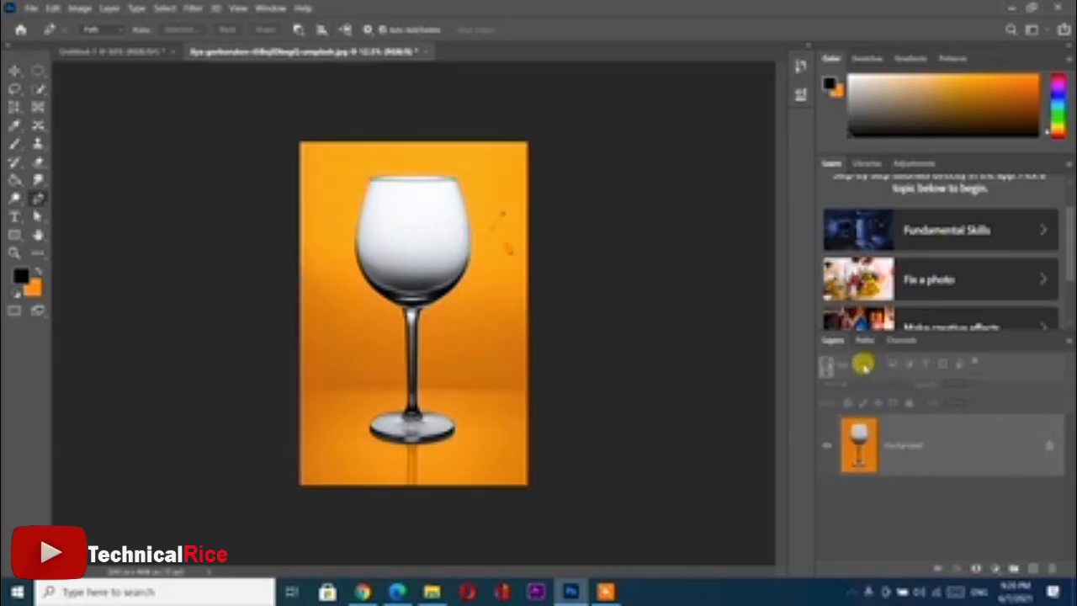
# Step: Compare the glass image's work path with its Background layer
pyautogui.click(863, 340)
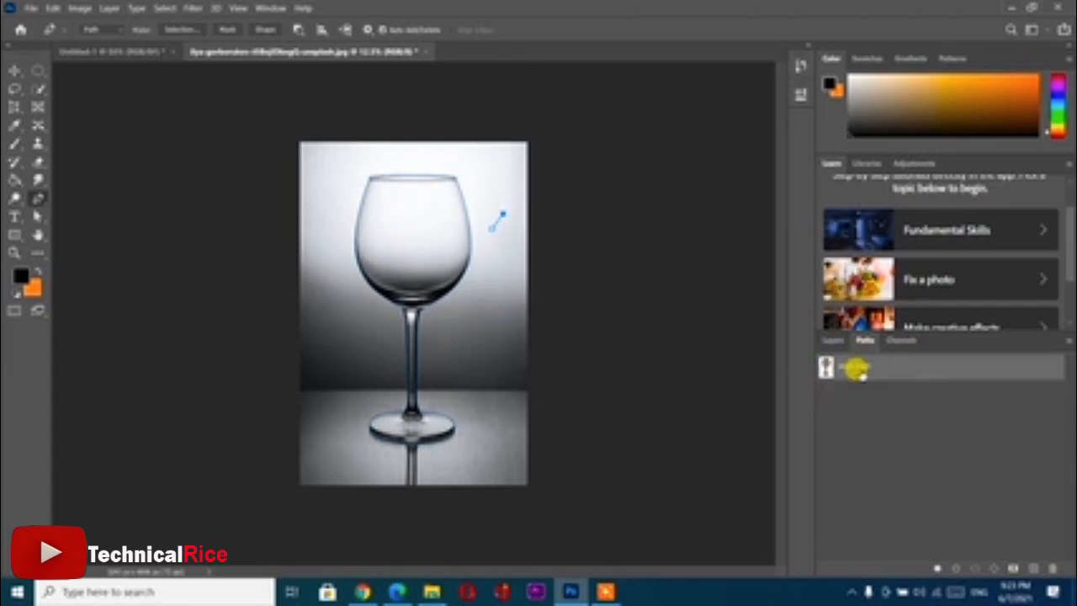
pyautogui.click(830, 340)
pyautogui.click(860, 340)
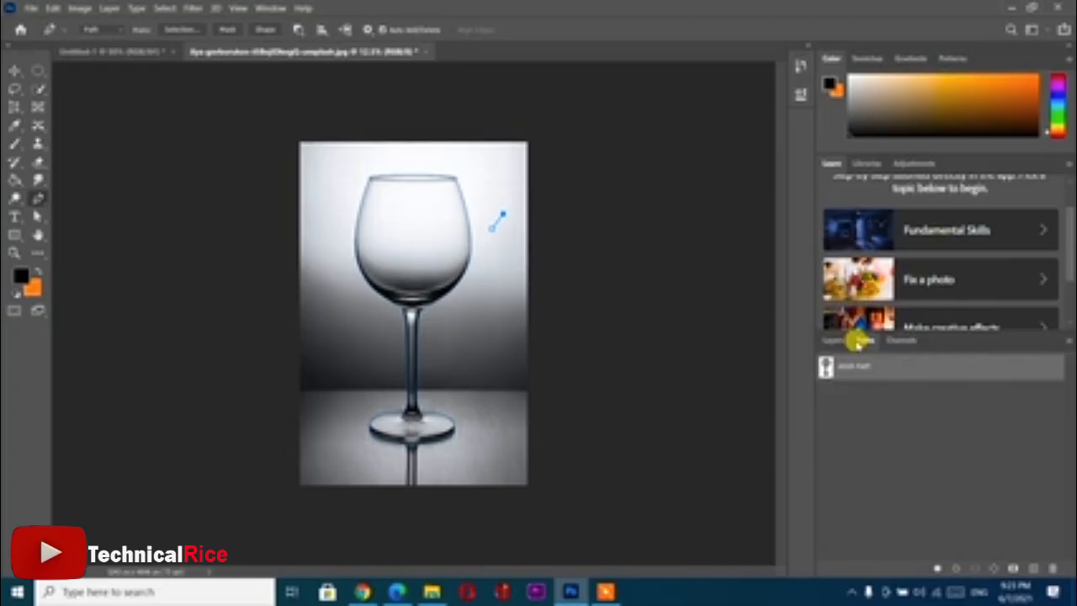
pyautogui.click(830, 340)
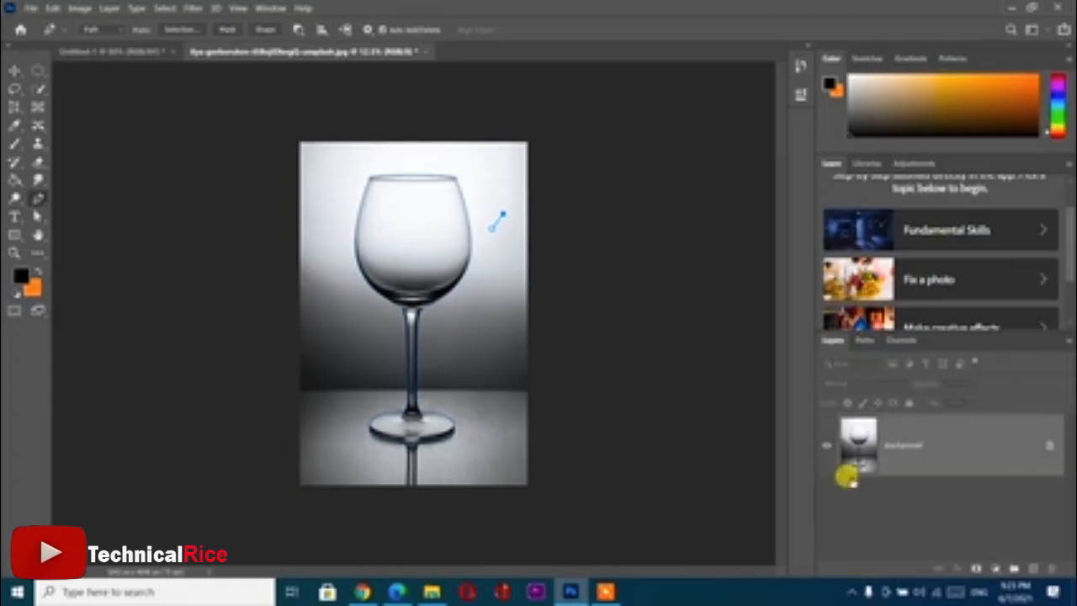
pyautogui.click(871, 339)
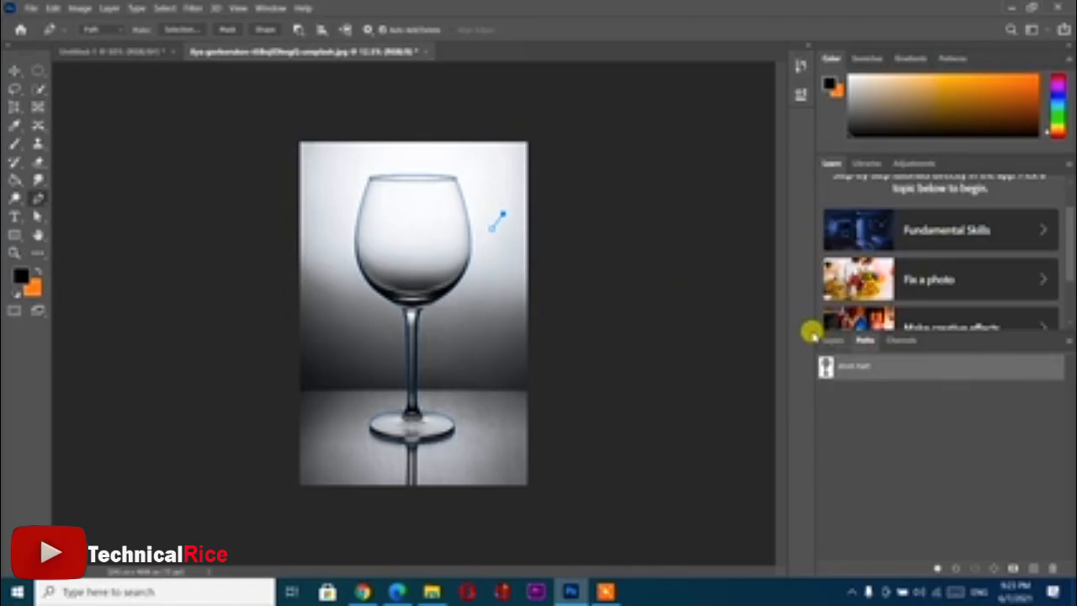
pyautogui.click(830, 340)
pyautogui.click(865, 340)
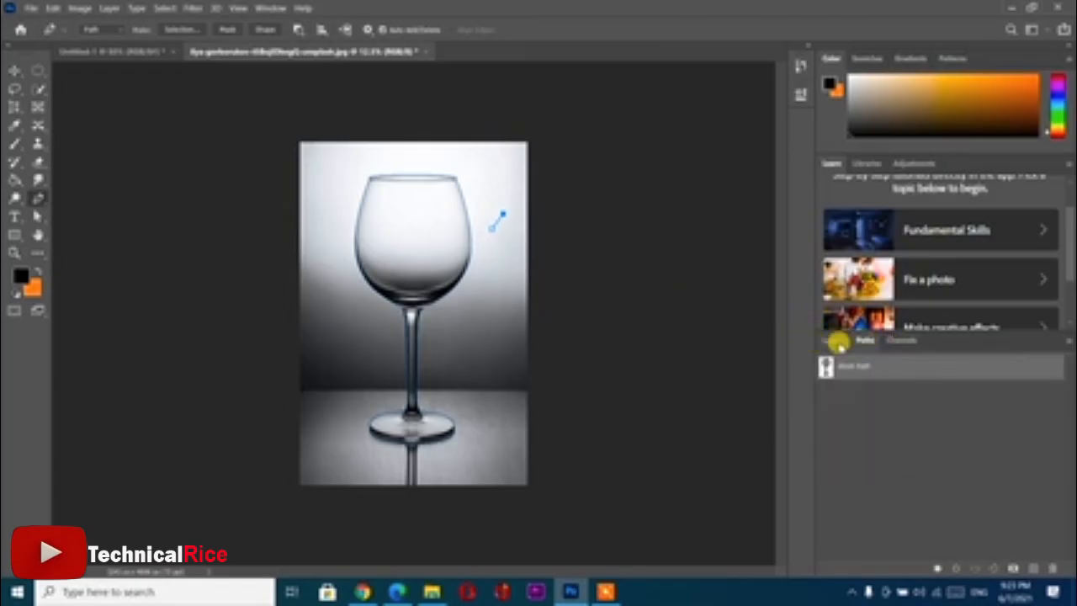
pyautogui.click(835, 341)
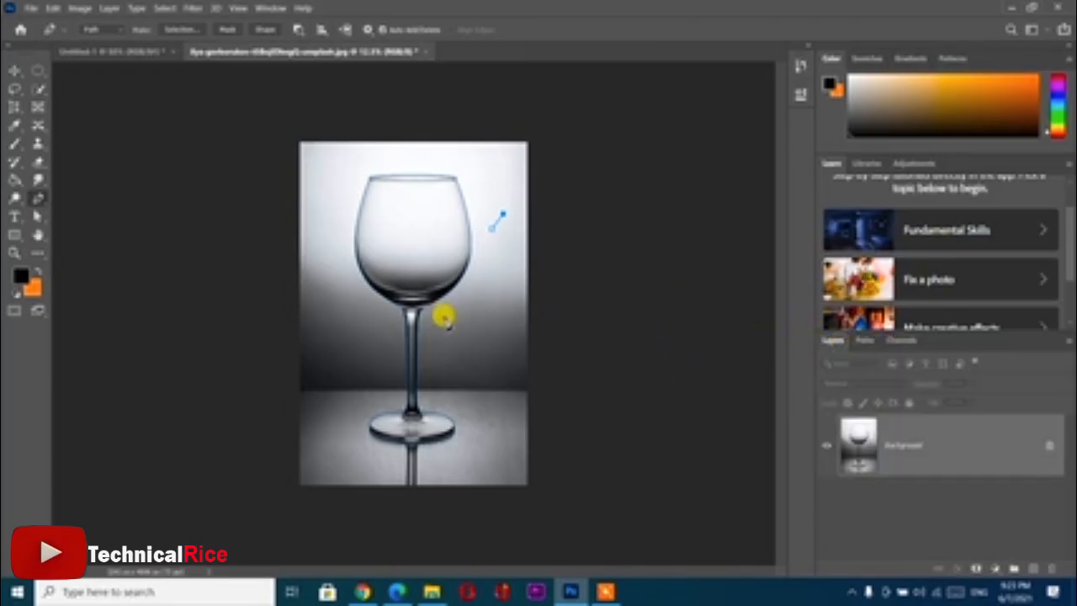
# Step: Undo the stray path segment beside the glass and close the wine glass image without saving
pyautogui.hotkey('ctrl', 'z')
pyautogui.hotkey('ctrl', 'z')
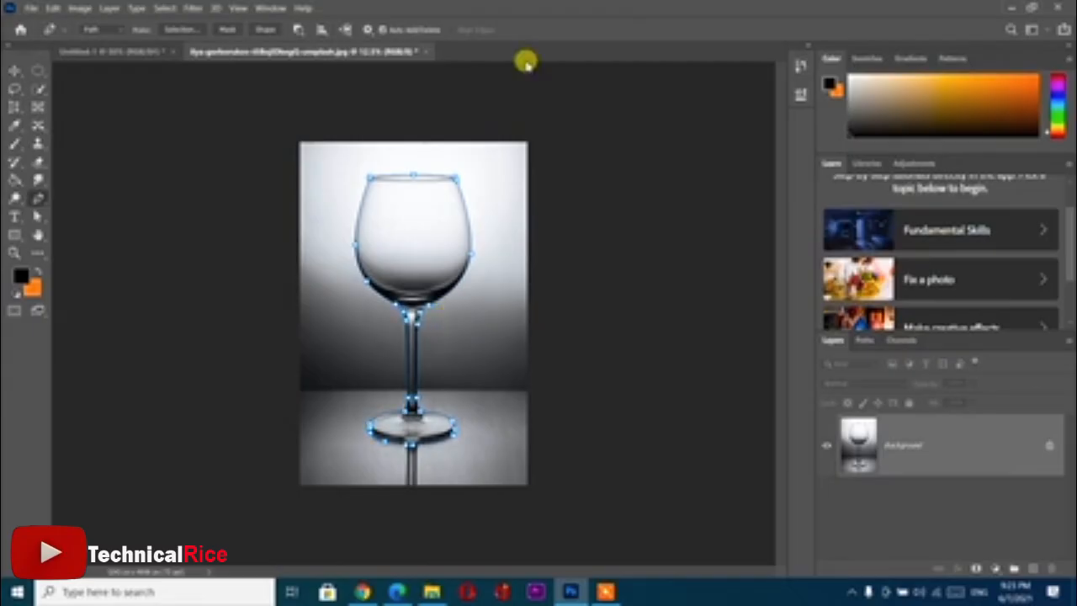
pyautogui.click(425, 52)
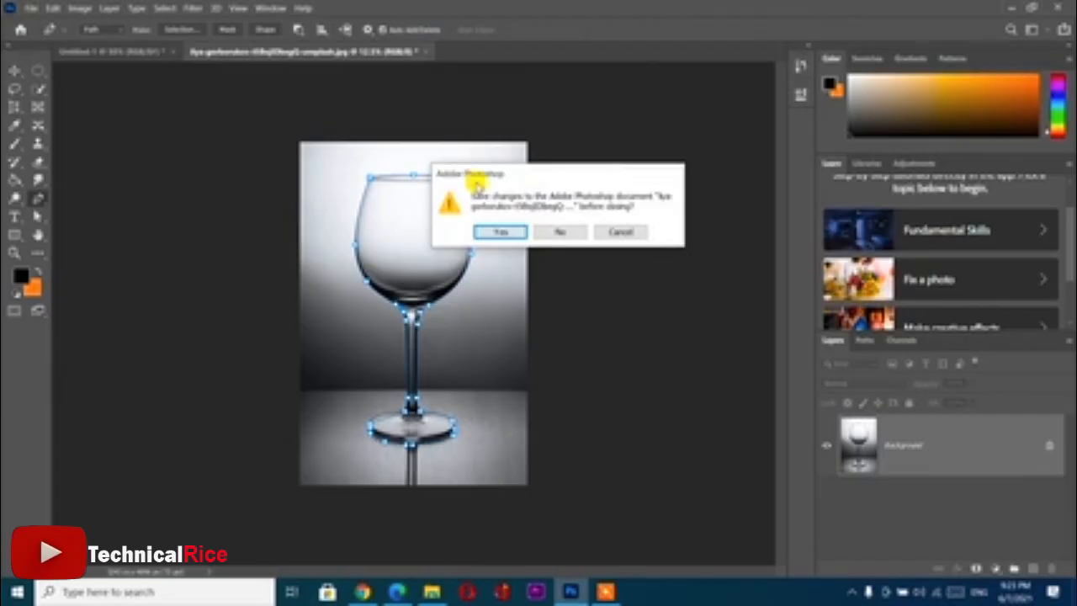
pyautogui.click(558, 232)
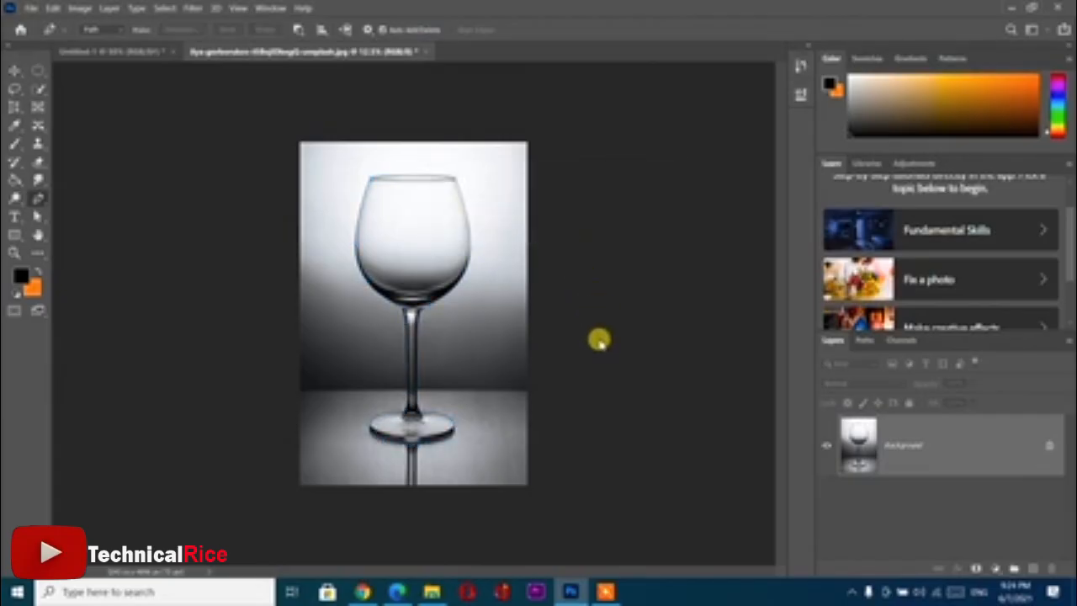
pyautogui.click(425, 51)
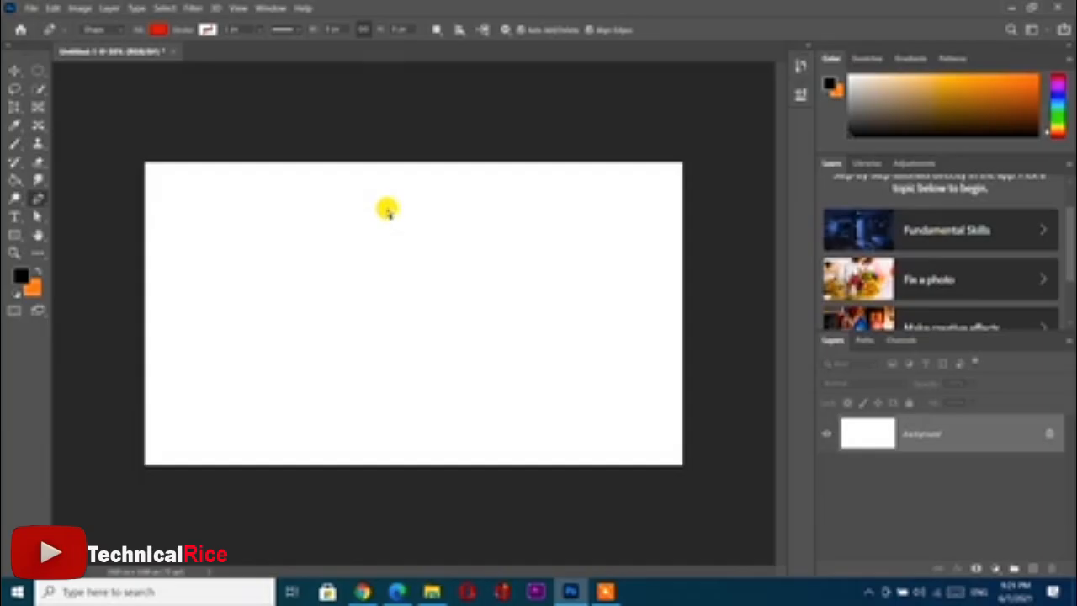
# Step: Show the grid and draw the slanted first side of a triangle on grid intersections with the Pen tool
pyautogui.hotkey('ctrl', "'")
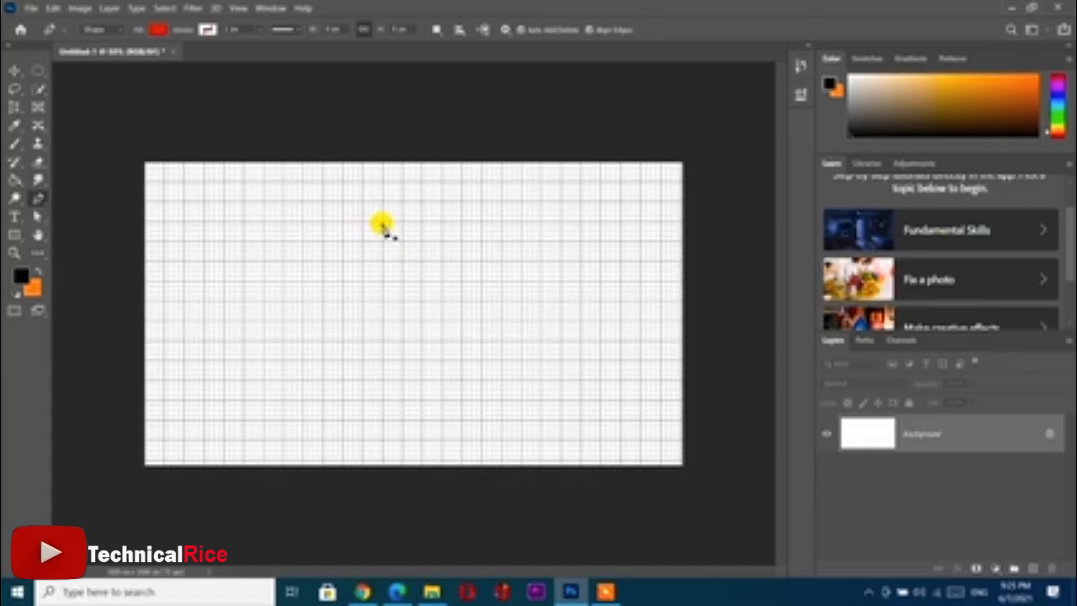
pyautogui.hotkey('ctrl', '+')
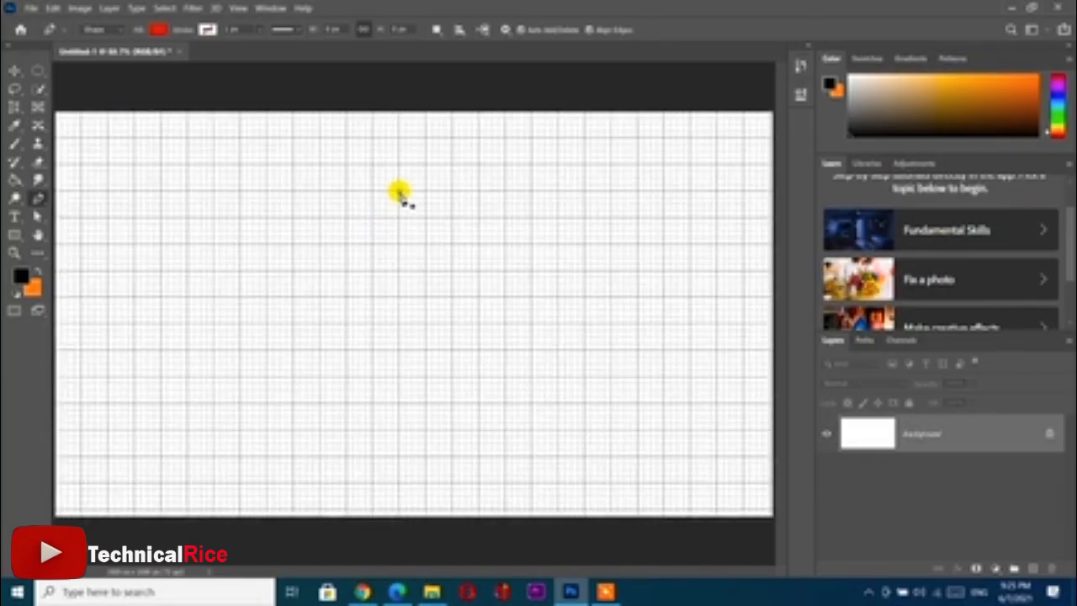
pyautogui.click(400, 192)
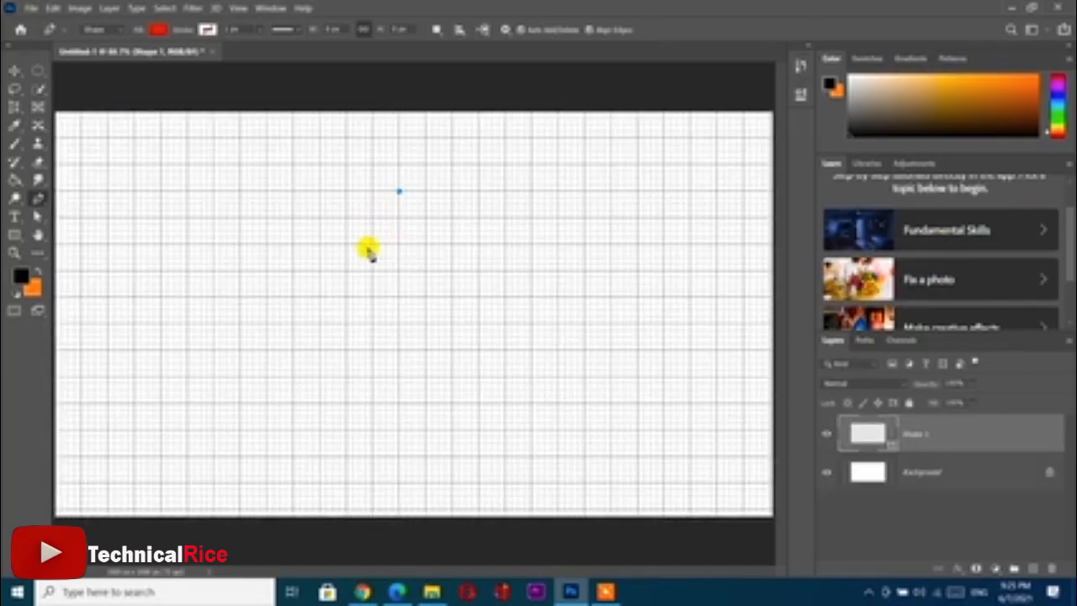
pyautogui.click(321, 270)
pyautogui.click(424, 269)
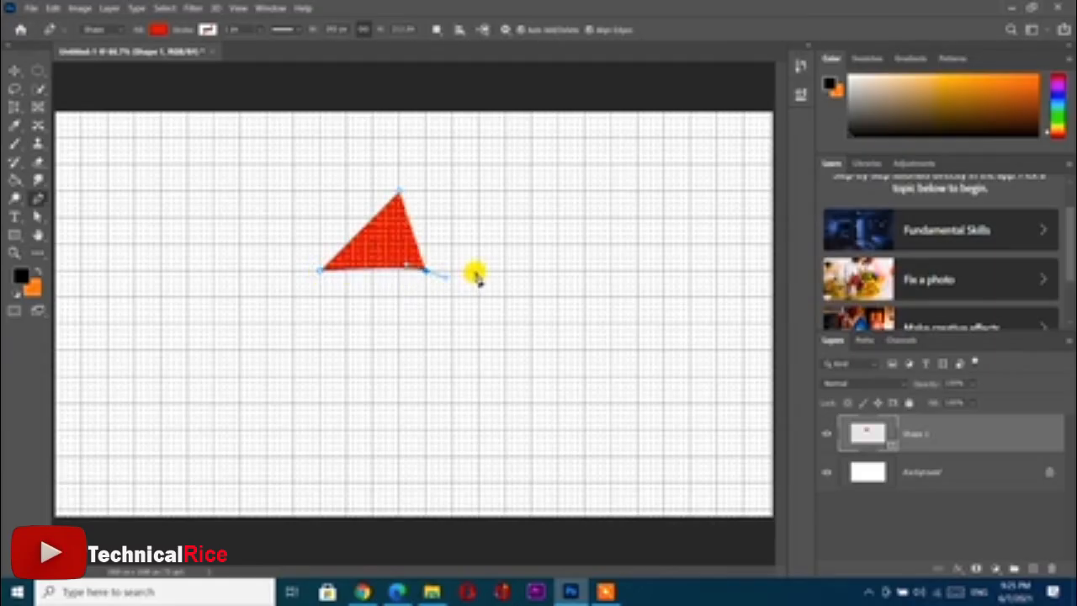
pyautogui.click(472, 271)
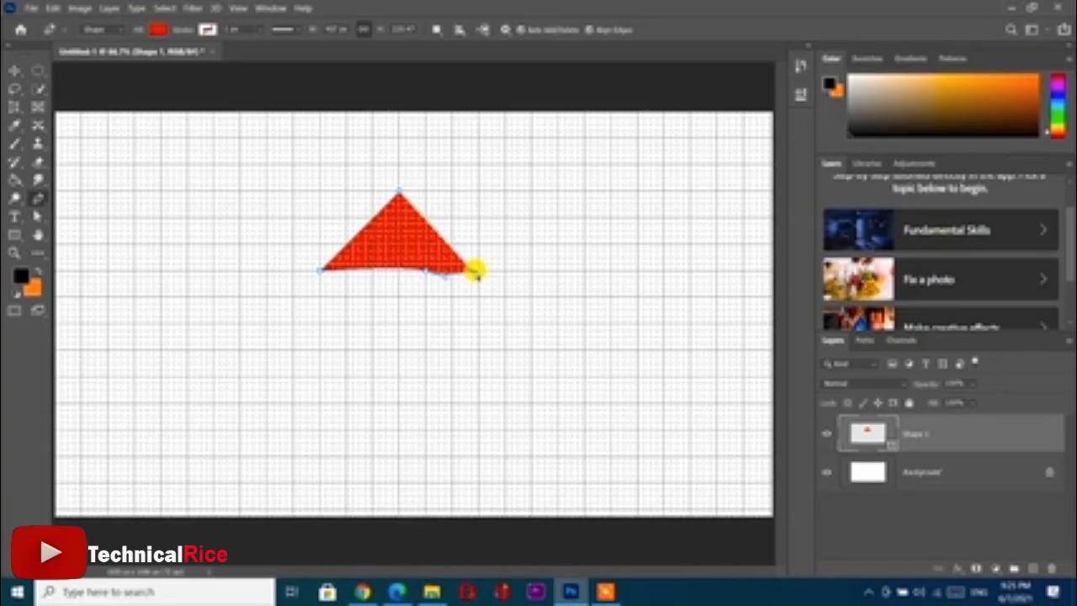
pyautogui.hotkey('ctrl', 'z')
pyautogui.hotkey('ctrl', 'z')
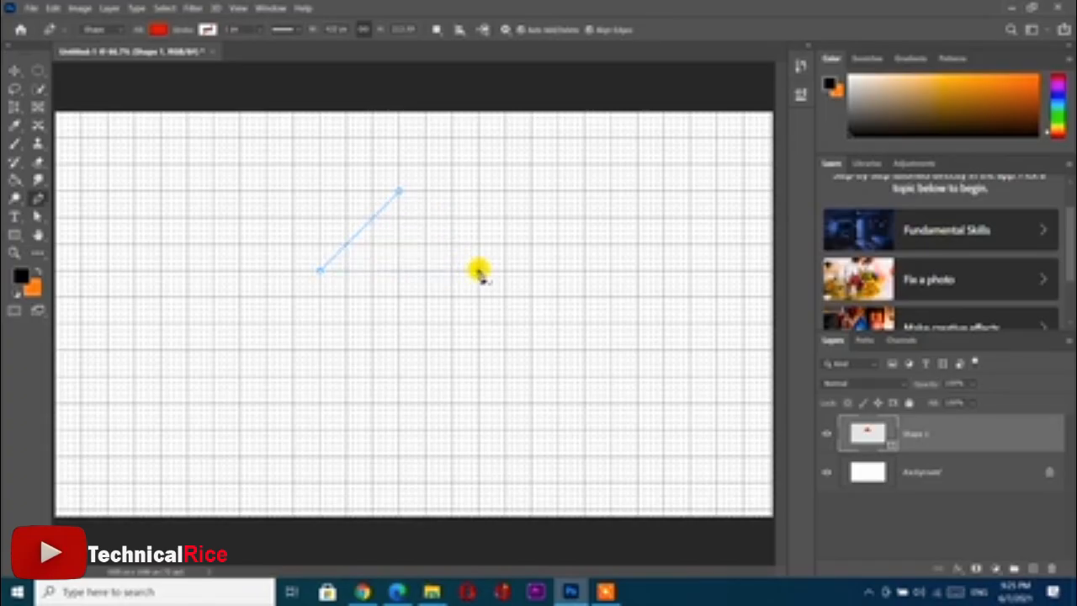
# Step: Complete the red triangle with a third corner level with the second, close its path at the apex and hide the grid
pyautogui.click(478, 271)
pyautogui.click(401, 192)
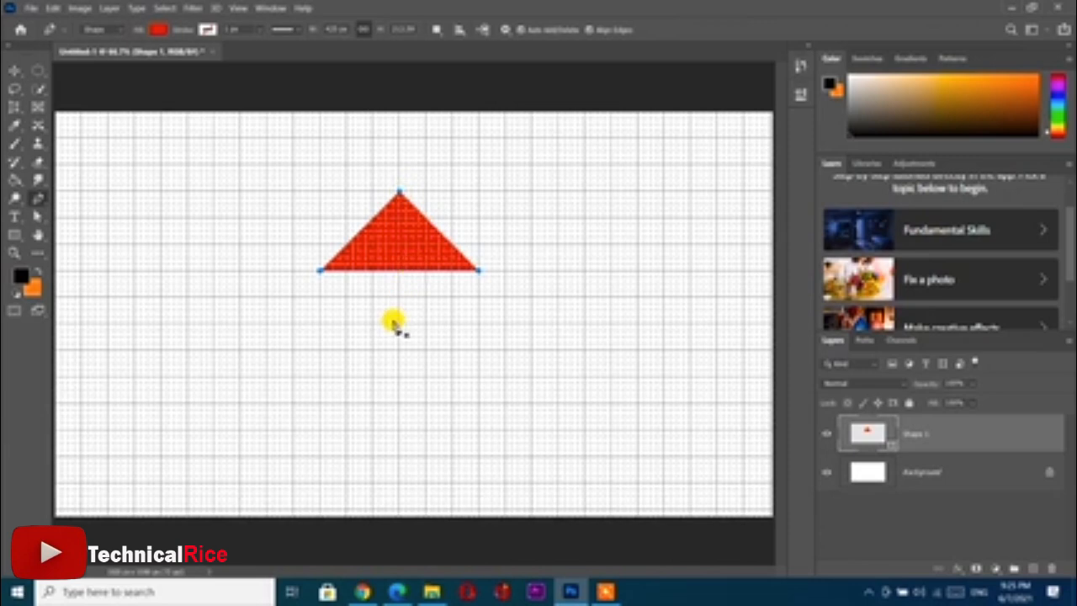
pyautogui.hotkey('ctrl', "'")
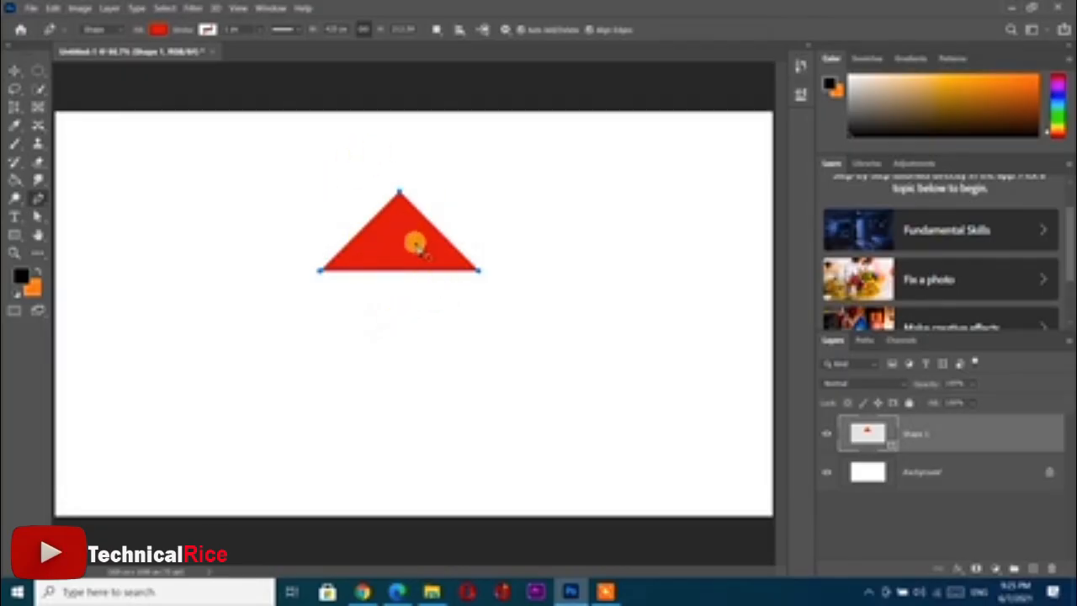
# Step: Duplicate the red triangle with the Move tool and place the copy below the original
pyautogui.click(16, 71)
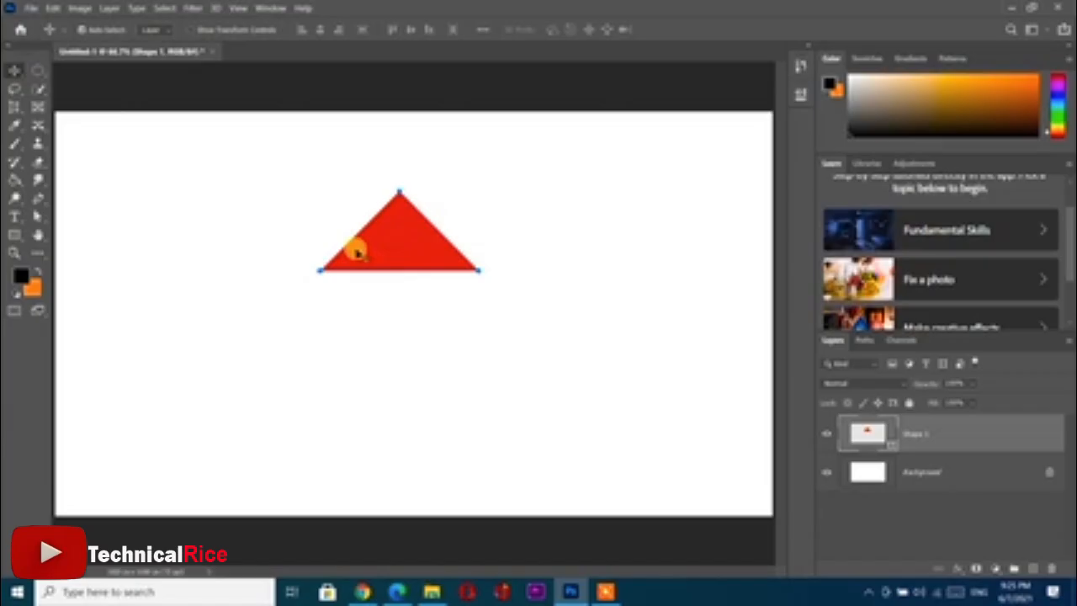
pyautogui.click(399, 252)
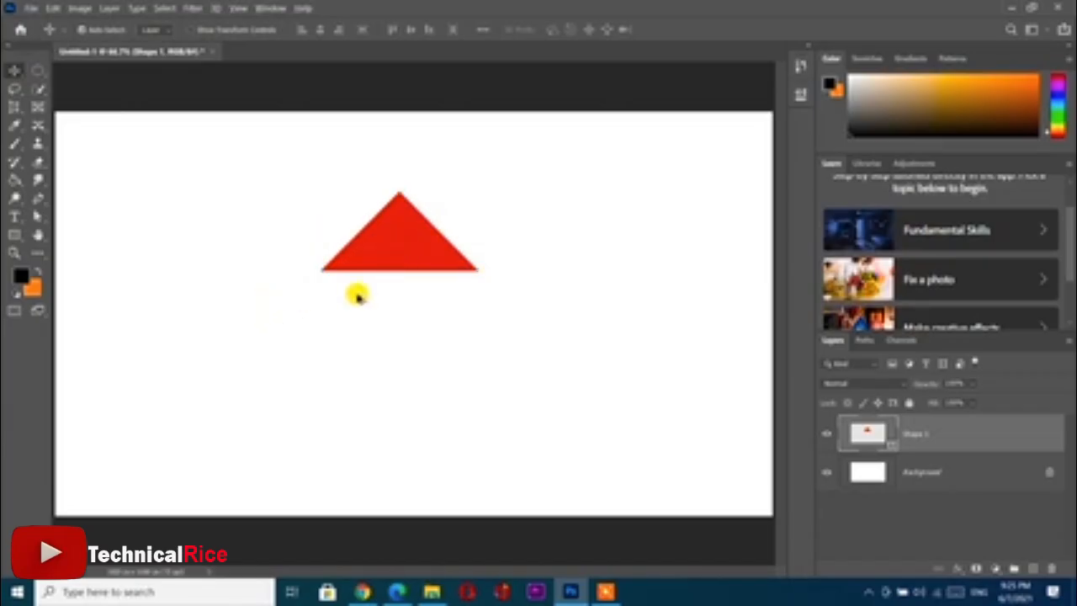
pyautogui.click(393, 247)
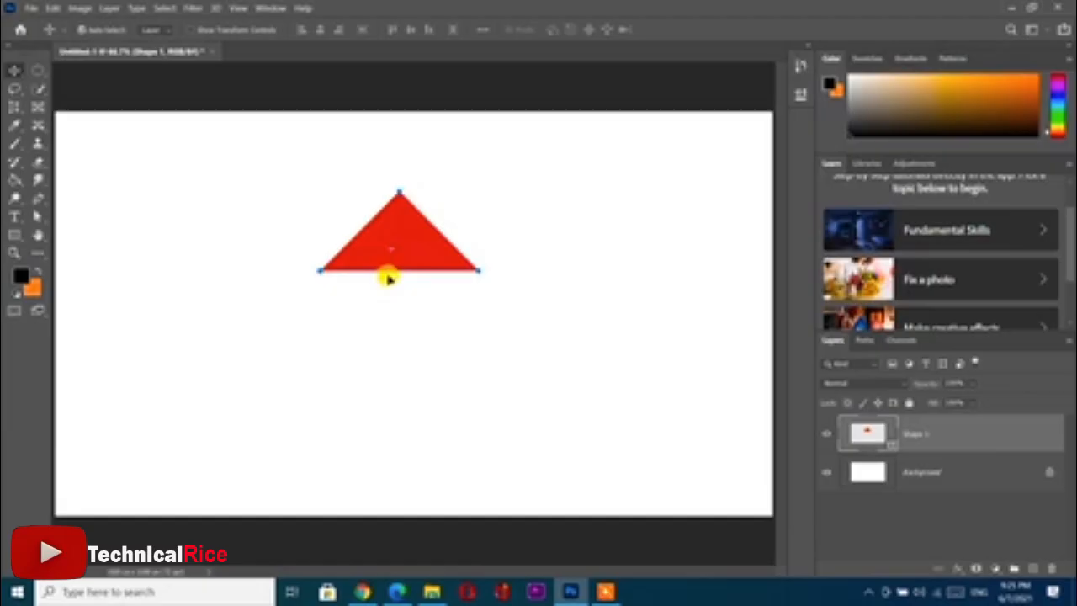
pyautogui.moveTo(385, 272); pyautogui.dragTo(385, 290)
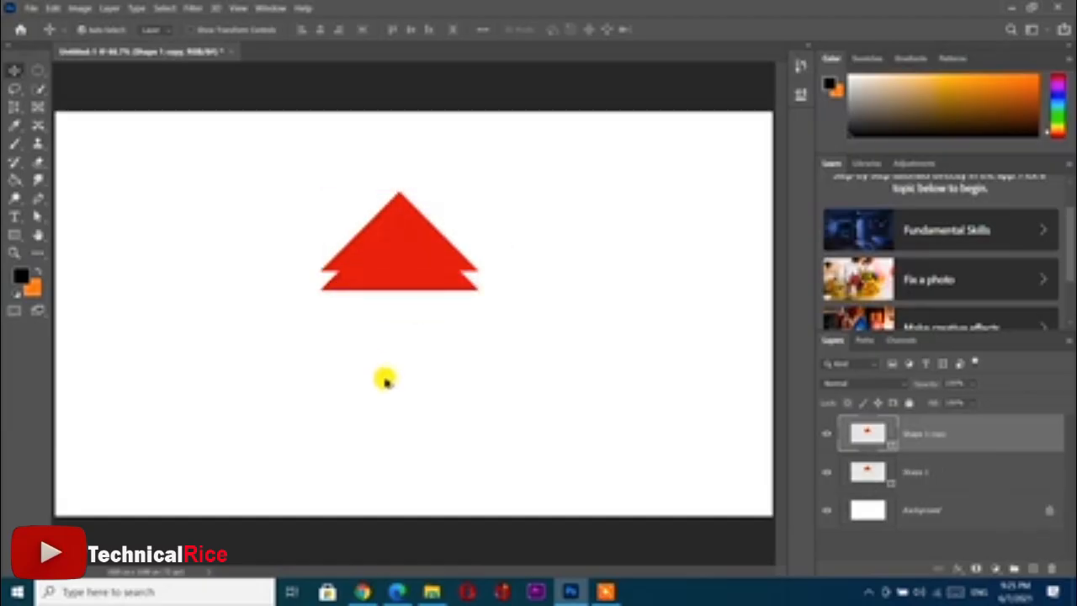
pyautogui.click(384, 379)
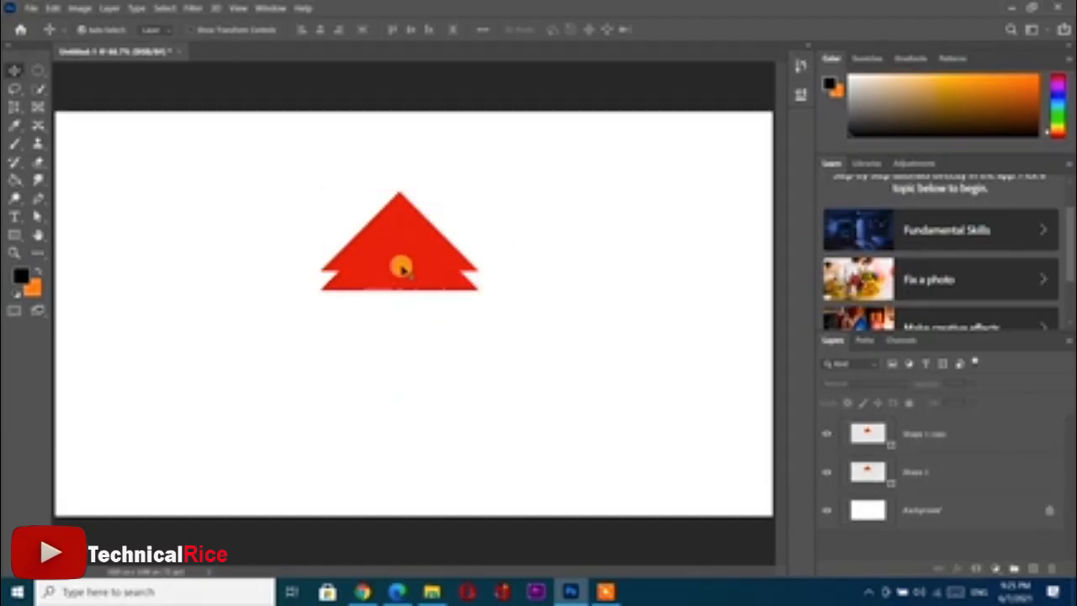
pyautogui.moveTo(399, 266); pyautogui.dragTo(399, 340)
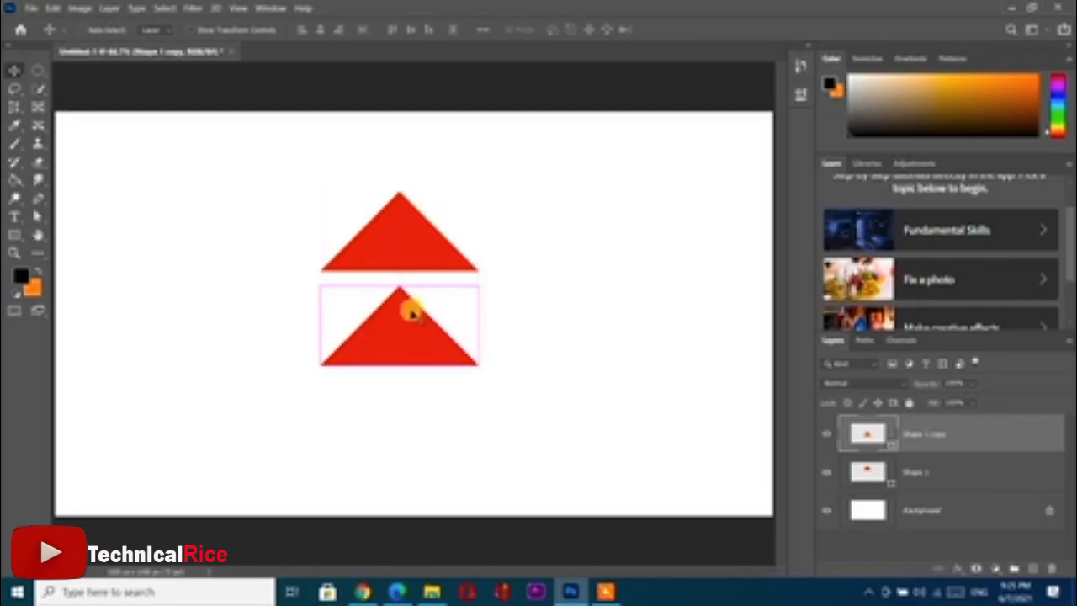
# Step: Flip the lower triangle vertically and align it under the original with a narrow gap between them
pyautogui.hotkey('ctrl', 't')
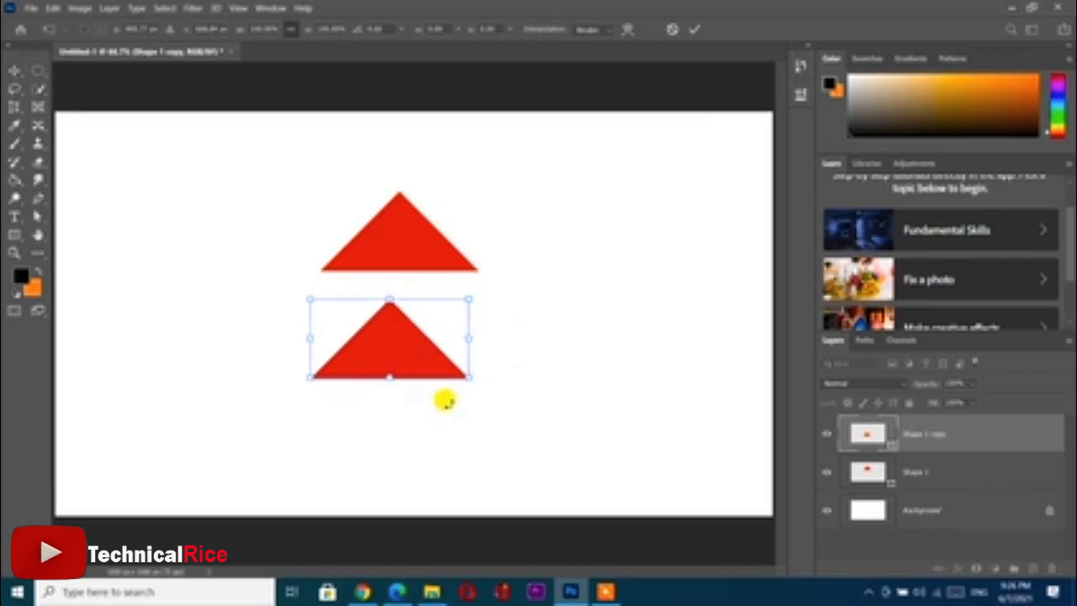
pyautogui.rightClick(399, 336)
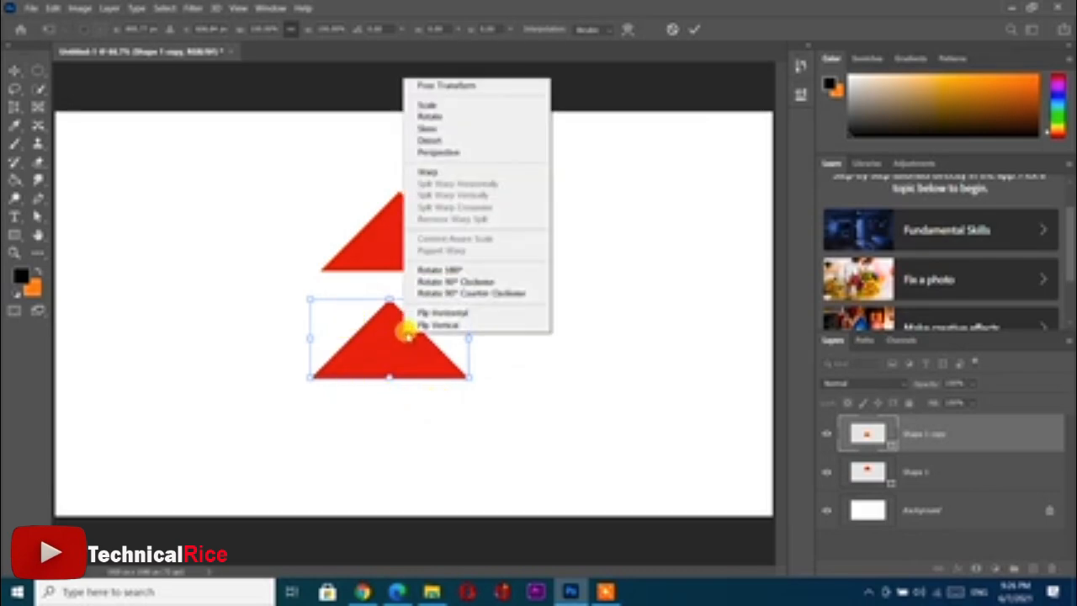
pyautogui.click(445, 327)
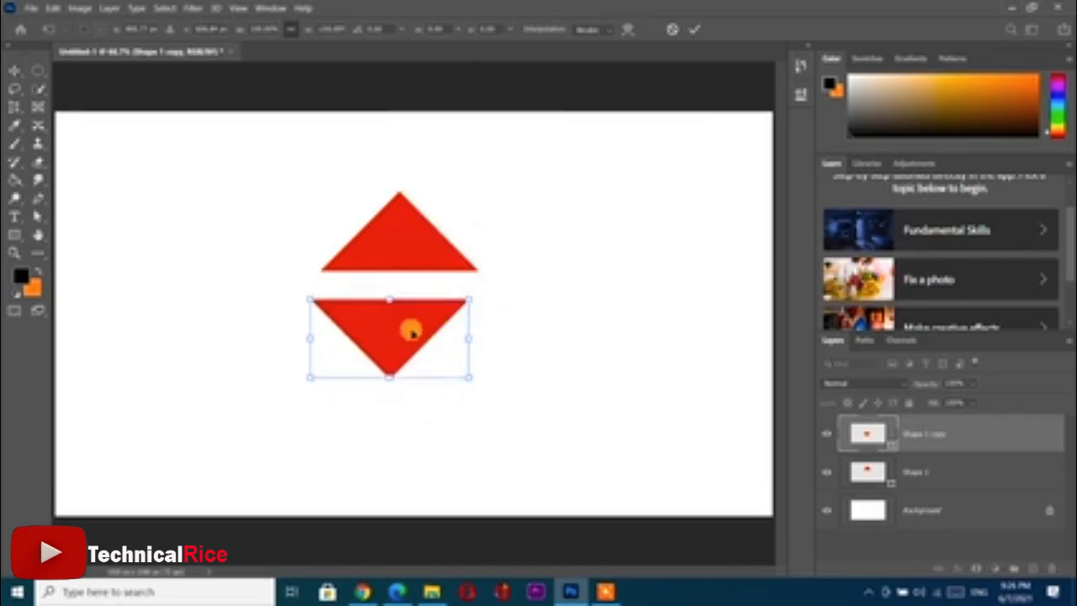
pyautogui.moveTo(411, 327); pyautogui.dragTo(424, 314)
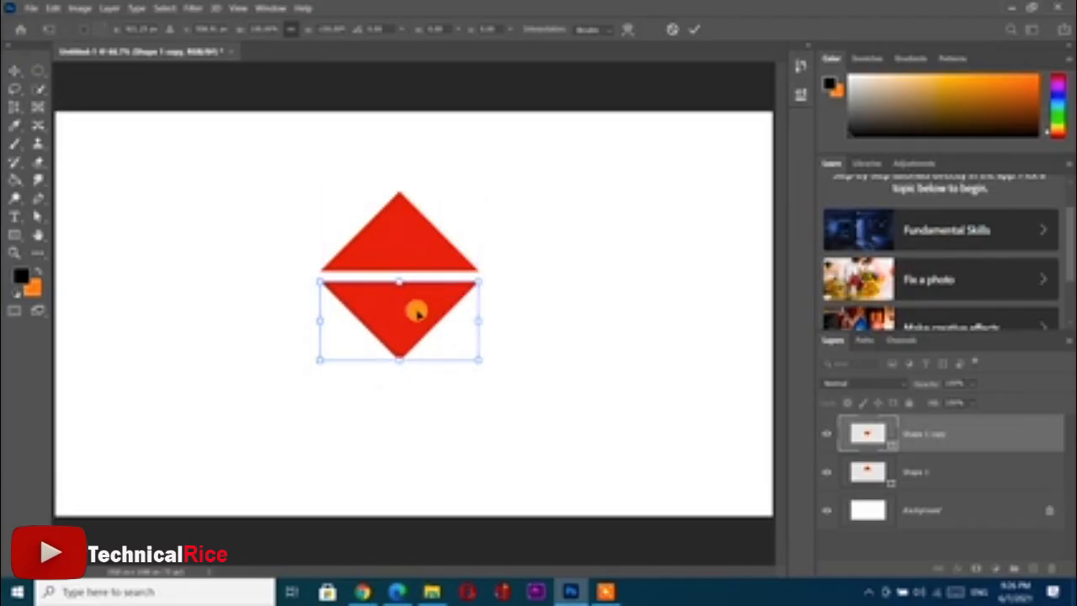
pyautogui.click(694, 28)
# Step: Duplicate the lower red triangle, scale the copy down slightly and place it beside the upper triangle, still pointing down
pyautogui.moveTo(405, 313); pyautogui.dragTo(569, 316)
pyautogui.hotkey('ctrl', 't')
pyautogui.moveTo(685, 283); pyautogui.dragTo(456, 402)
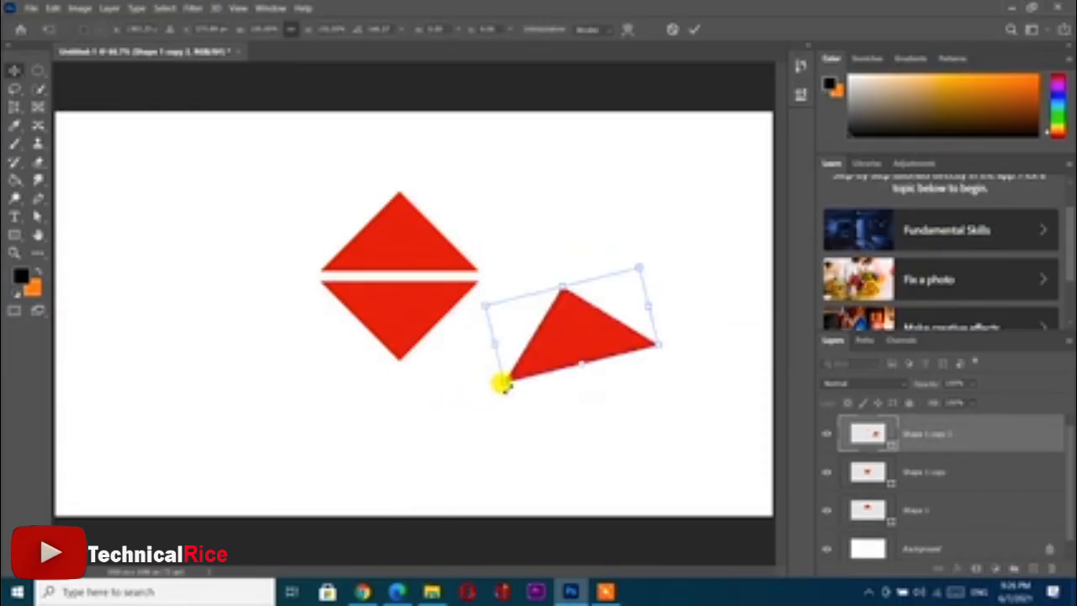
pyautogui.moveTo(574, 336); pyautogui.dragTo(585, 317)
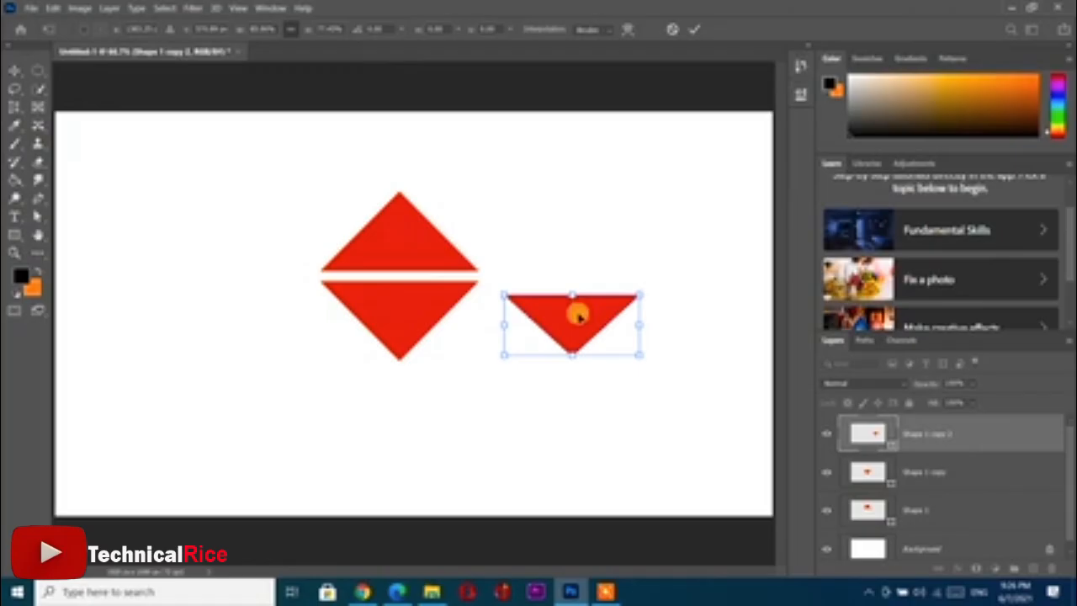
pyautogui.moveTo(572, 308); pyautogui.dragTo(497, 187)
pyautogui.moveTo(521, 220); pyautogui.dragTo(524, 218)
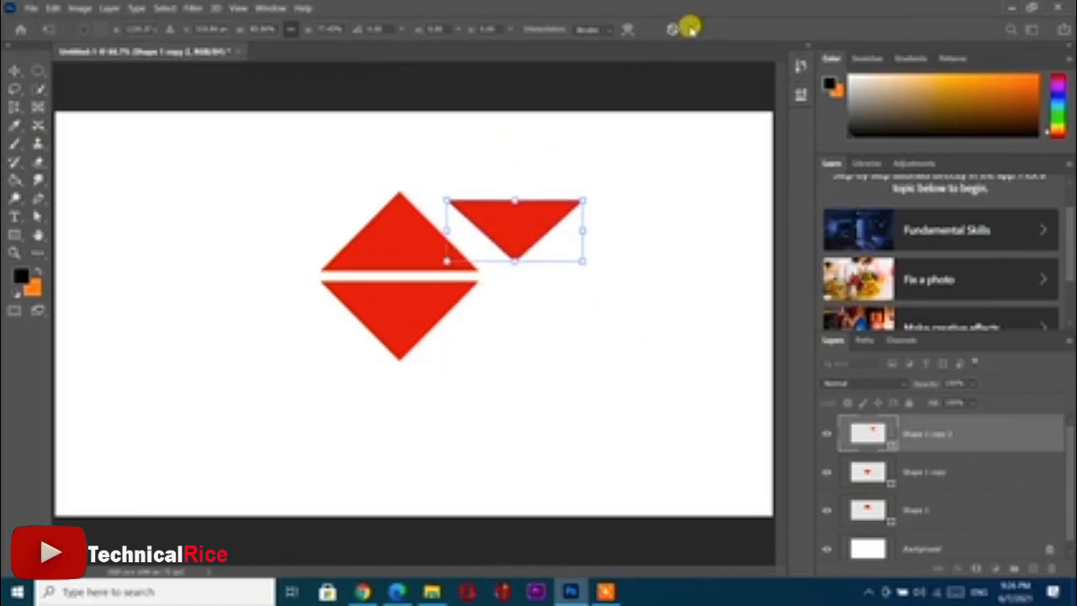
# Step: Sample white from the canvas with the Eyedropper and fill the smaller triangle with it using the Paint Bucket
pyautogui.press('i')
pyautogui.click(515, 141)
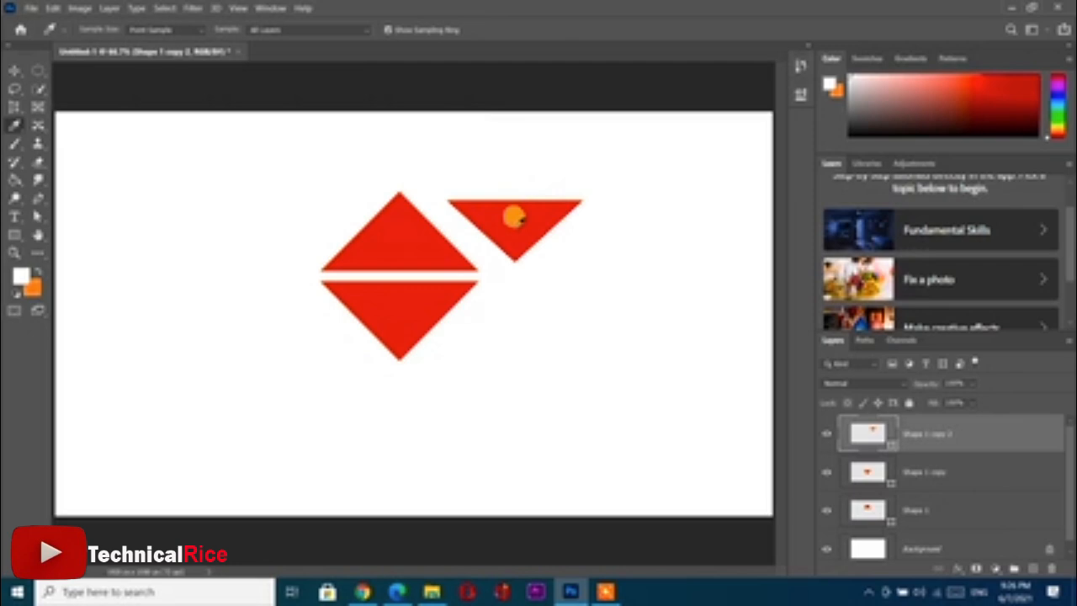
pyautogui.press('g')
pyautogui.click(515, 218)
pyautogui.click(514, 230)
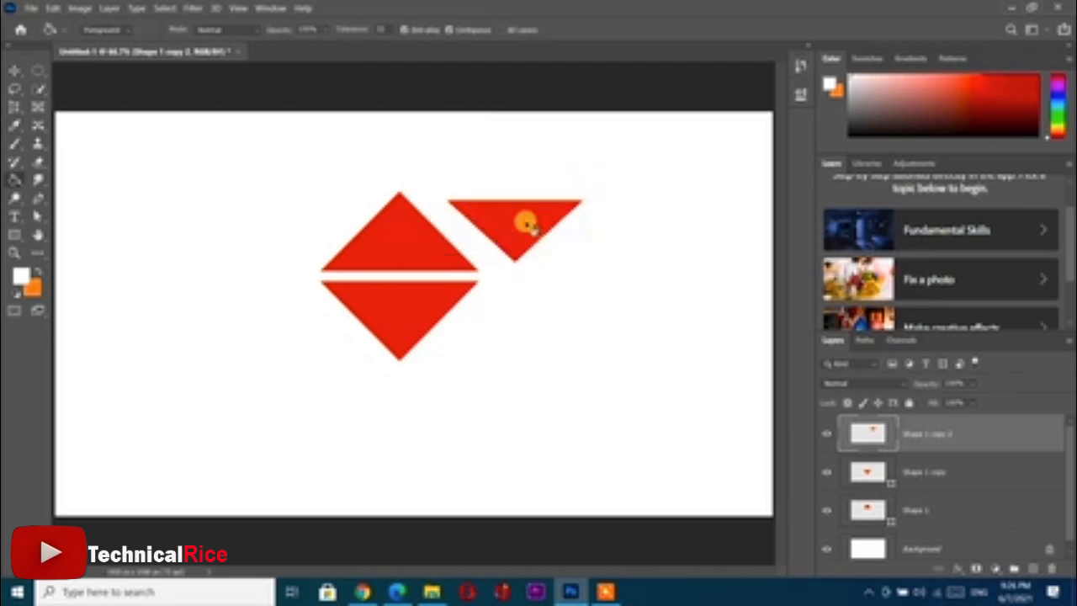
pyautogui.click(525, 222)
# Step: Move the white triangle onto the lower red one and scale it slightly to leave an even V-shaped red band
pyautogui.press('v')
pyautogui.moveTo(522, 224); pyautogui.dragTo(411, 304)
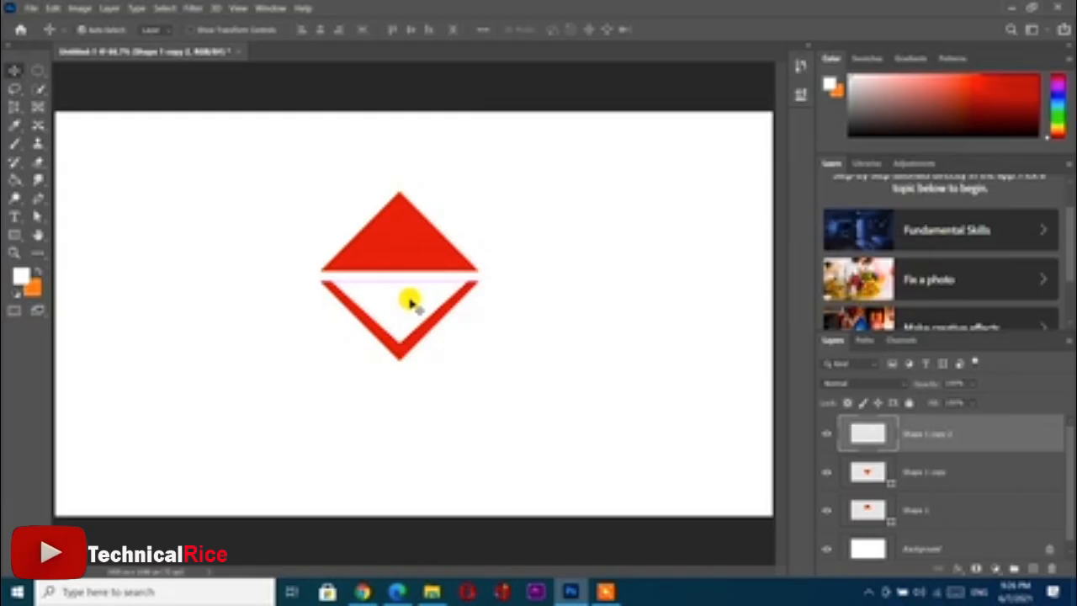
pyautogui.hotkey('ctrl', 't')
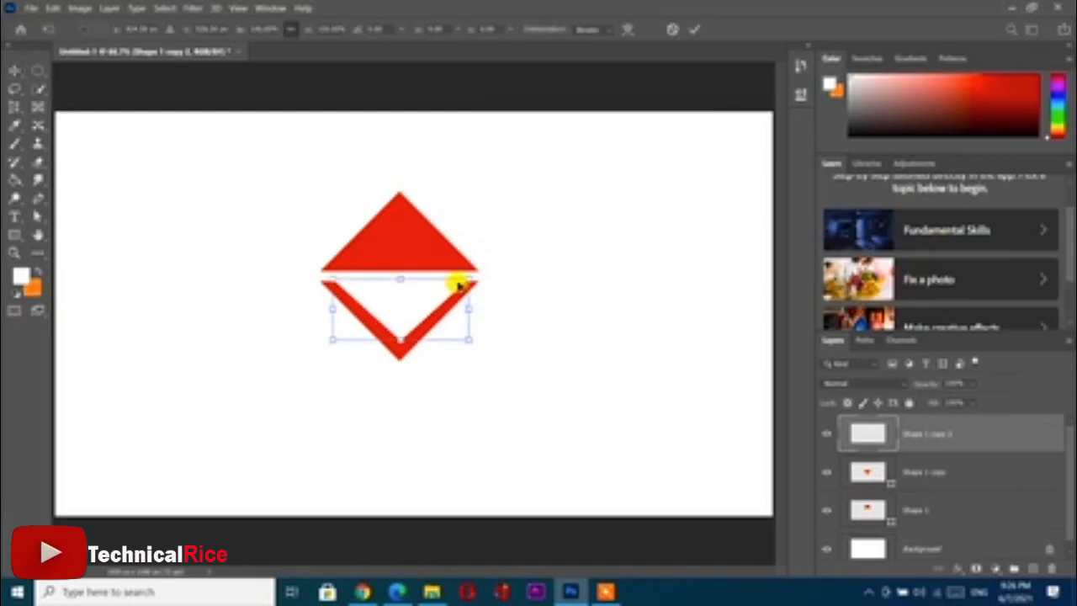
pyautogui.moveTo(466, 271)
pyautogui.mouseDown()
pyautogui.moveTo(429, 295)
pyautogui.moveTo(459, 280)
pyautogui.mouseUp()
pyautogui.click(696, 27)
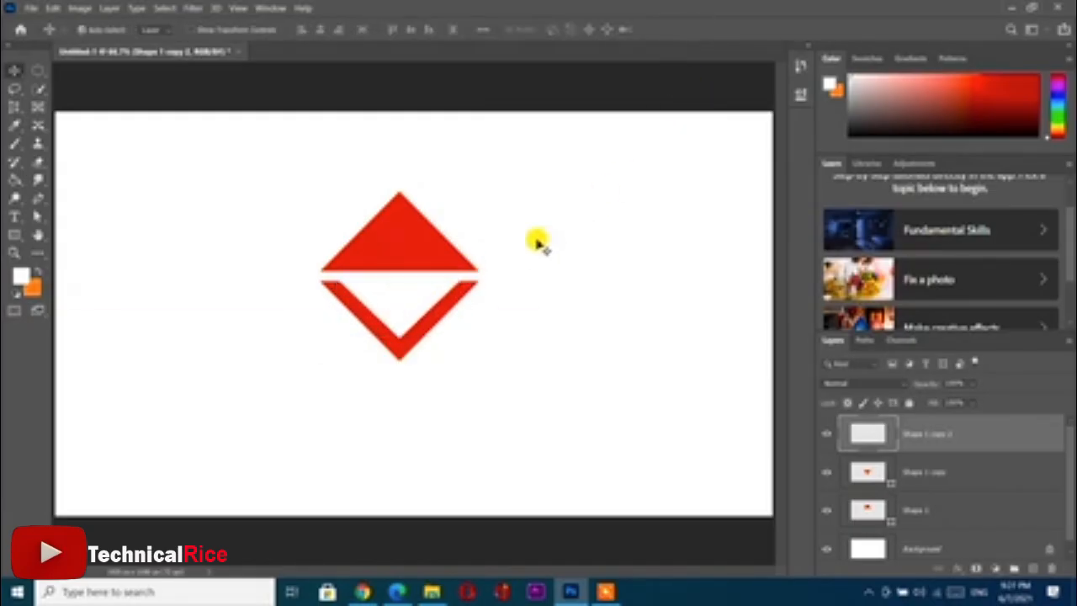